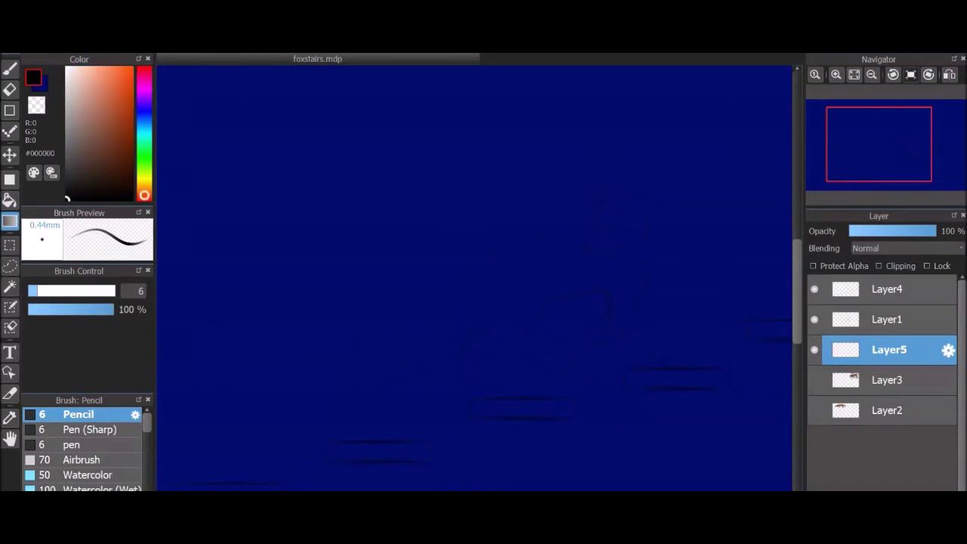
# Fill Layer5 with an orange-to-dark-blue gradient and hide it so the fox sketch on Layer1 can be worked on.
pyautogui.moveTo(484, 227); pyautogui.dragTo(604, 227)
pyautogui.click(889, 319)
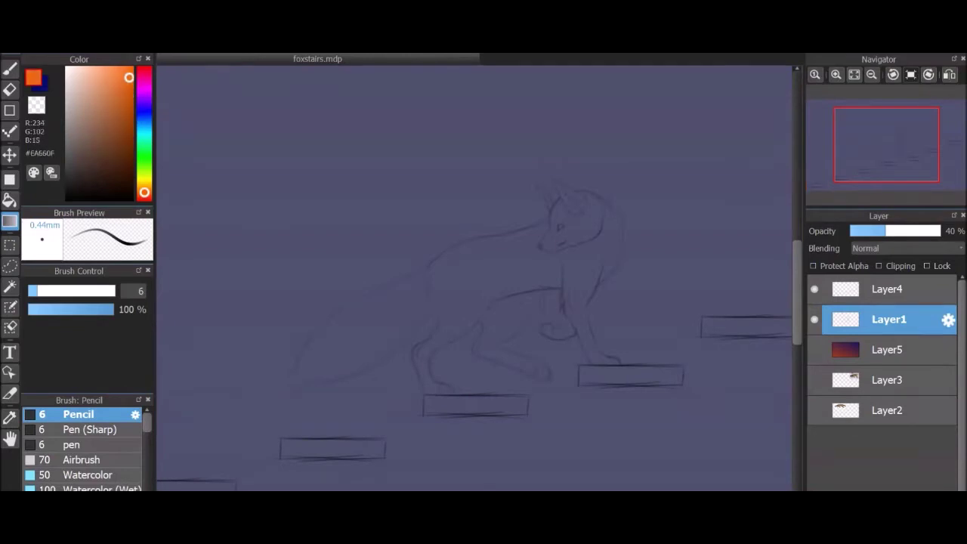
# Choose the Watercolor (Wet) brush and add a new layer directly beneath the Layer1 sketch, undoing the test stroke.
pyautogui.click(91, 488)
pyautogui.scroll(3, 626, 222)
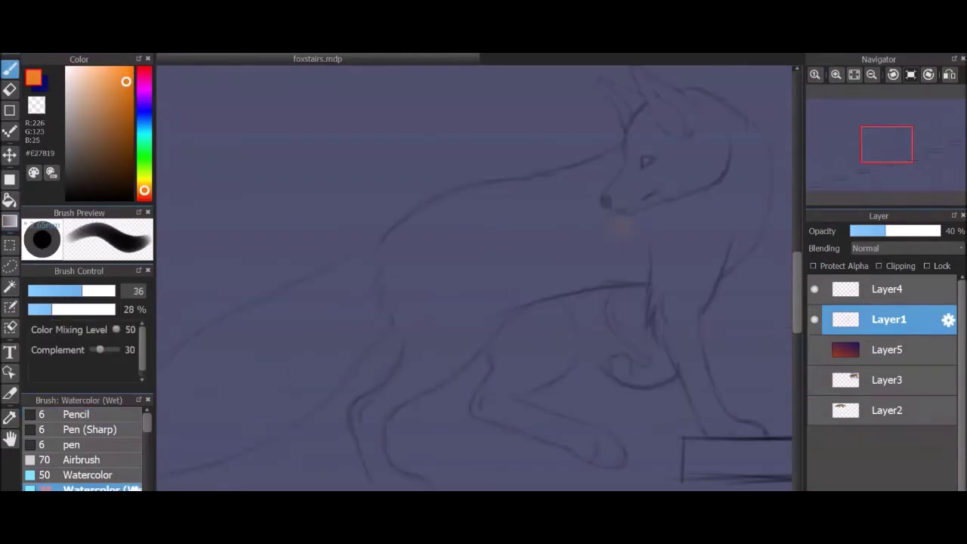
pyautogui.hotkey('ctrl', 'shift', 'n')
pyautogui.moveTo(889, 319); pyautogui.dragTo(889, 349)
pyautogui.moveTo(702, 189); pyautogui.dragTo(525, 204)
pyautogui.hotkey('ctrl', 'z')
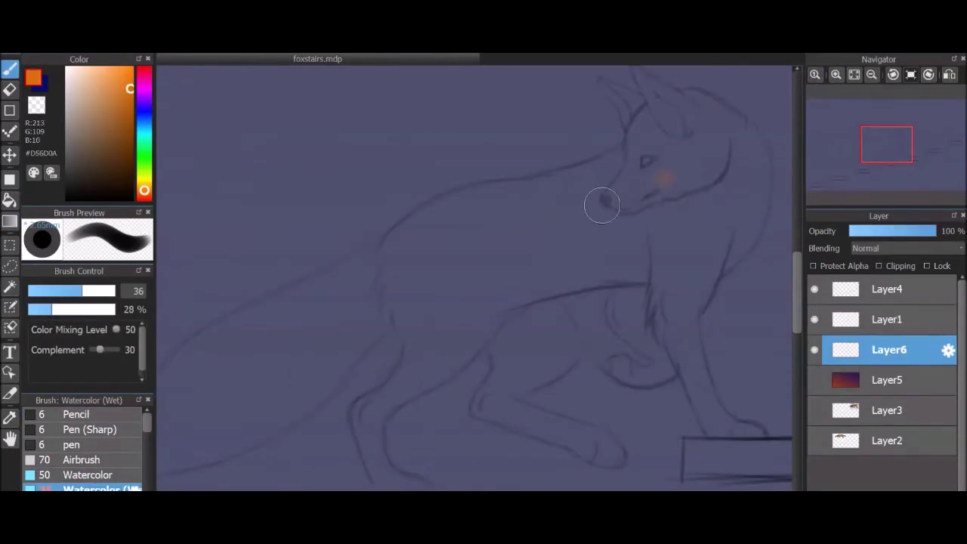
# Paint the fox's torso, face and front of the neck in orange (#D56D0A) on the new layer.
pyautogui.moveTo(658, 179); pyautogui.dragTo(575, 227)
pyautogui.moveTo(665, 226)
pyautogui.mouseDown()
pyautogui.moveTo(609, 173)
pyautogui.moveTo(480, 200)
pyautogui.moveTo(390, 253)
pyautogui.moveTo(426, 355)
pyautogui.moveTo(617, 257)
pyautogui.moveTo(426, 244)
pyautogui.moveTo(342, 260)
pyautogui.mouseUp()
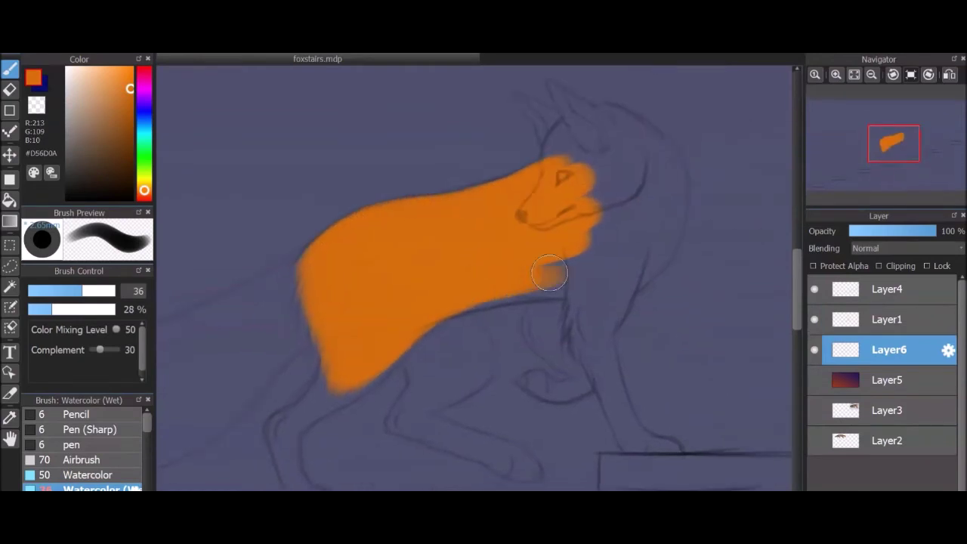
pyautogui.moveTo(496, 287)
pyautogui.mouseDown()
pyautogui.moveTo(604, 198)
pyautogui.moveTo(563, 144)
pyautogui.mouseUp()
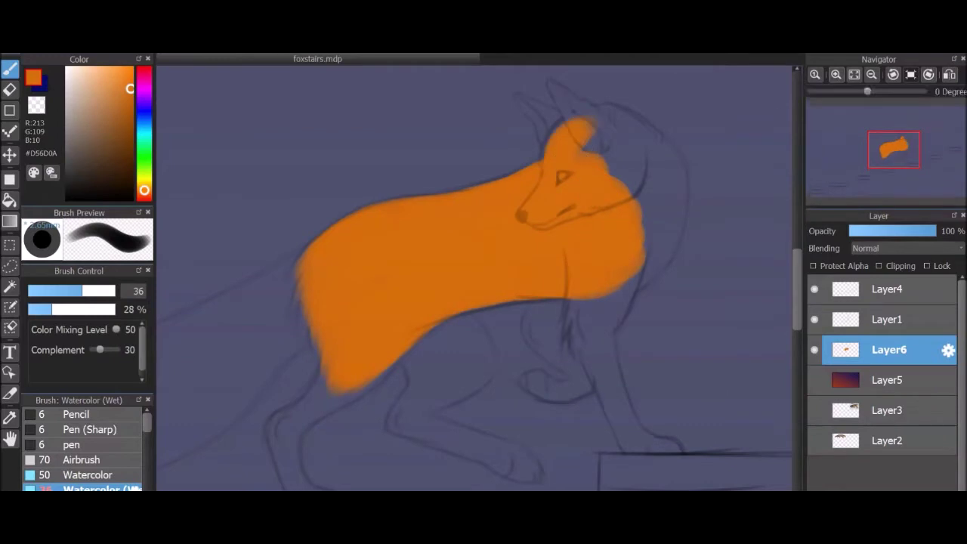
# Fill the rest of the head, neck and chest with orange up to the sketch lines, using brush size 18.
pyautogui.hotkey('ctrl', '+')
pyautogui.press('[')
pyautogui.moveTo(516, 194)
pyautogui.mouseDown()
pyautogui.moveTo(646, 226)
pyautogui.moveTo(668, 397)
pyautogui.moveTo(706, 309)
pyautogui.moveTo(694, 272)
pyautogui.mouseUp()
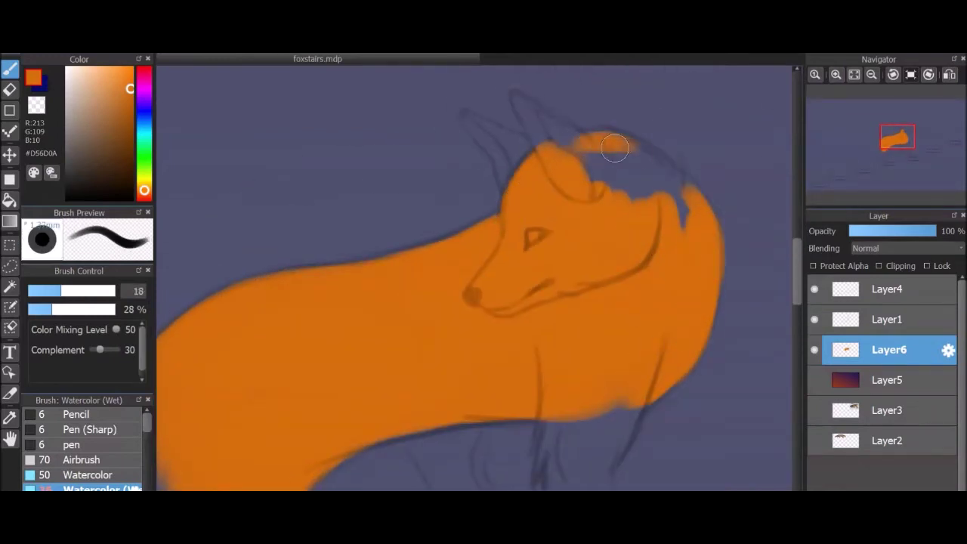
pyautogui.moveTo(614, 148); pyautogui.dragTo(680, 196)
pyautogui.hotkey('ctrl', 'Right')
pyautogui.moveTo(596, 75)
pyautogui.mouseDown()
pyautogui.moveTo(506, 113)
pyautogui.moveTo(580, 100)
pyautogui.mouseUp()
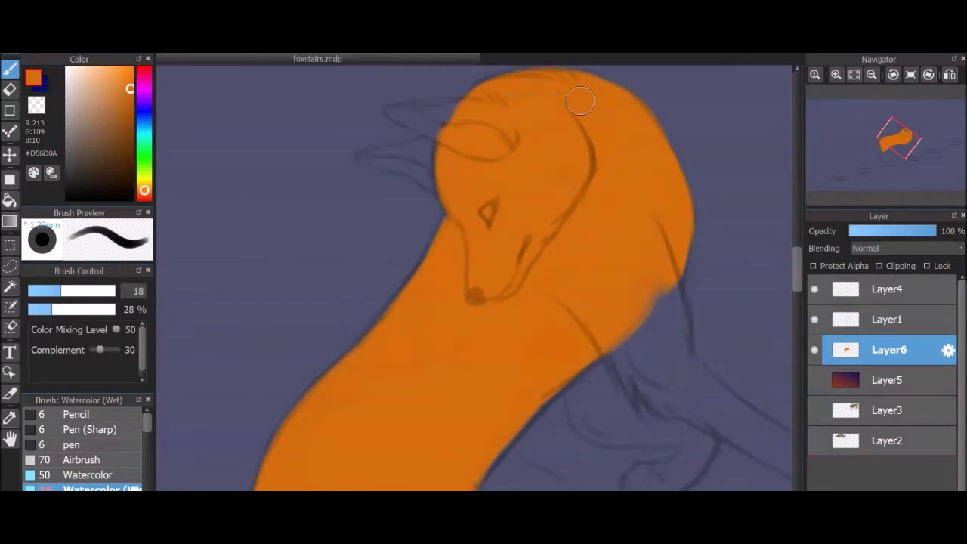
# Paint the fox's near ear orange with the brush reduced to size 10.4.
pyautogui.hotkey('ctrl', 'Left')
pyautogui.hotkey('ctrl', '+')
pyautogui.press('[')
pyautogui.moveTo(454, 256)
pyautogui.mouseDown()
pyautogui.moveTo(401, 185)
pyautogui.moveTo(481, 227)
pyautogui.mouseUp()
pyautogui.hotkey('ctrl', '-')
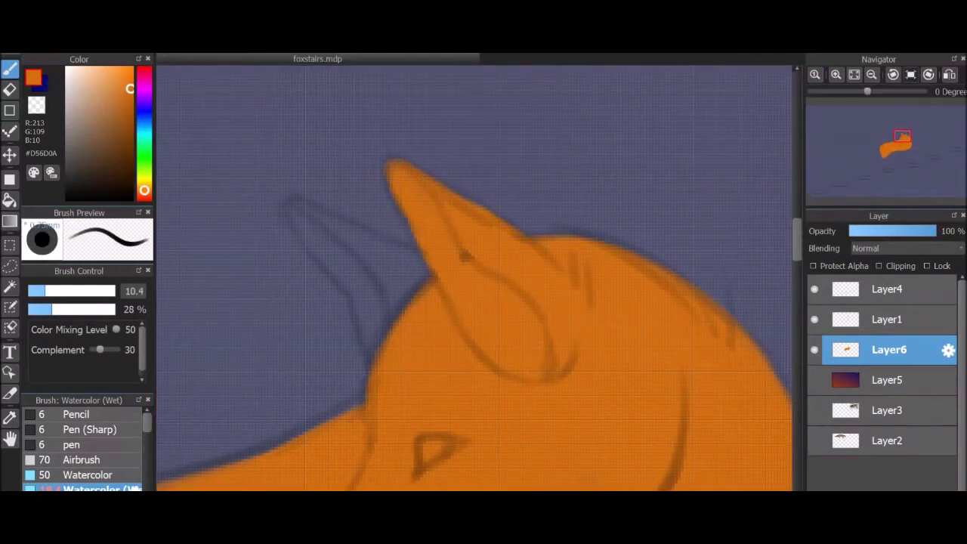
# Paint the near front leg orange at brush size 19 and its paw at size 13.1.
pyautogui.scroll(-5, 406, 183)
pyautogui.press(']')
pyautogui.moveTo(574, 151)
pyautogui.mouseDown()
pyautogui.moveTo(533, 212)
pyautogui.moveTo(526, 145)
pyautogui.moveTo(525, 287)
pyautogui.moveTo(541, 220)
pyautogui.mouseUp()
pyautogui.moveTo(544, 272); pyautogui.dragTo(563, 312)
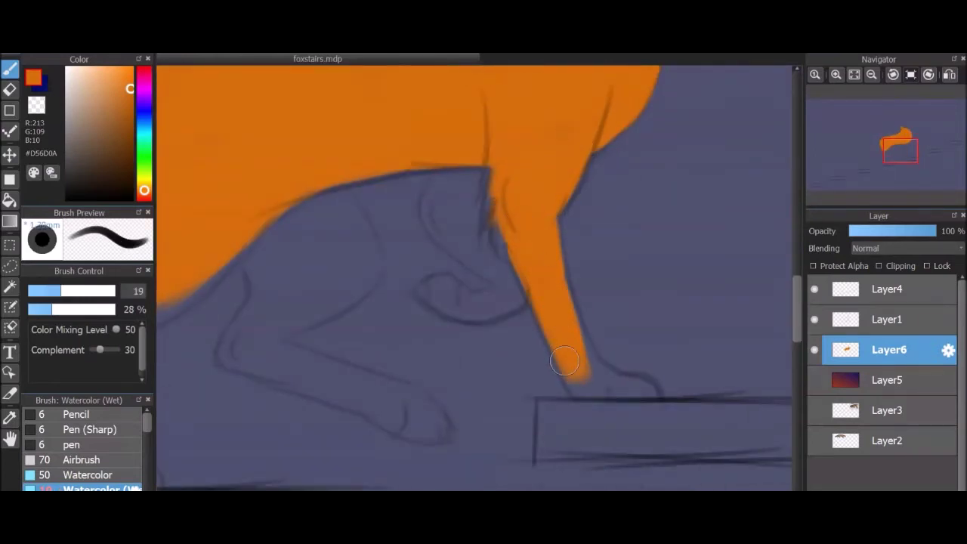
pyautogui.hotkey('ctrl', 'Left')
pyautogui.press('[')
pyautogui.press('[')
pyautogui.moveTo(608, 246); pyautogui.dragTo(649, 194)
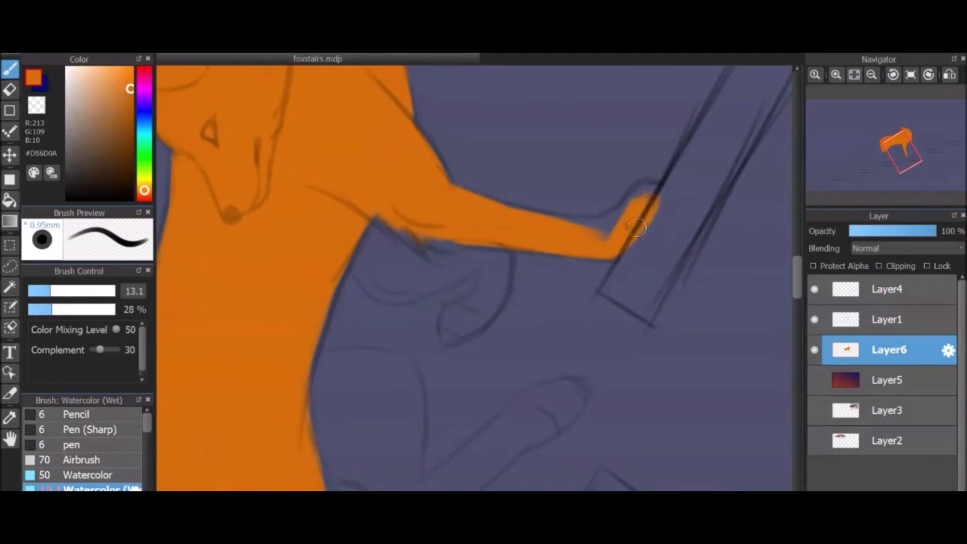
pyautogui.hotkey('ctrl', 'Right')
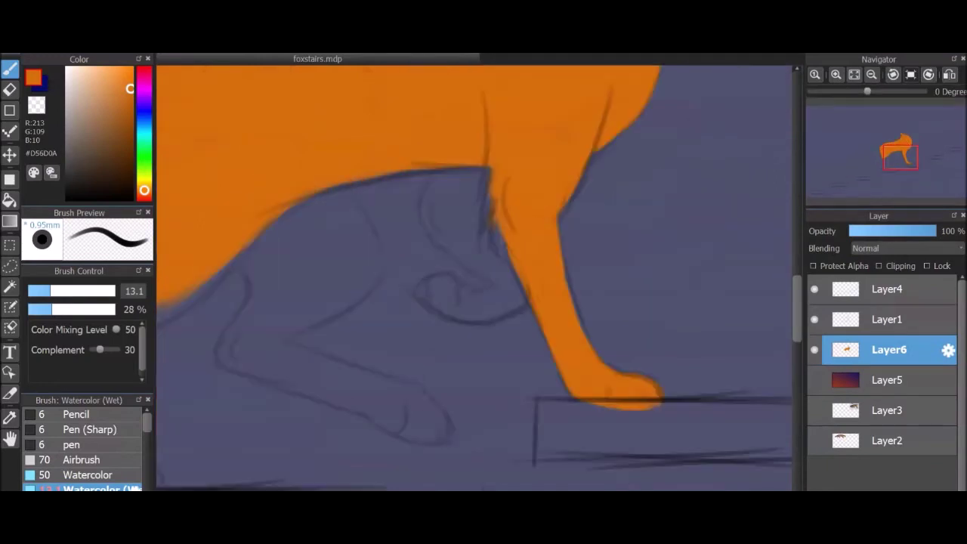
# Paint the near hind leg and paw orange and add feathered fur tufts along the rump.
pyautogui.hscroll(-5, 600, 284)
pyautogui.scroll(2, 600, 284)
pyautogui.scroll(-3, 600, 284)
pyautogui.hscroll(-2, 601, 284)
pyautogui.moveTo(608, 214)
pyautogui.mouseDown()
pyautogui.moveTo(563, 258)
pyautogui.moveTo(571, 253)
pyautogui.moveTo(574, 325)
pyautogui.moveTo(607, 343)
pyautogui.moveTo(621, 368)
pyautogui.mouseUp()
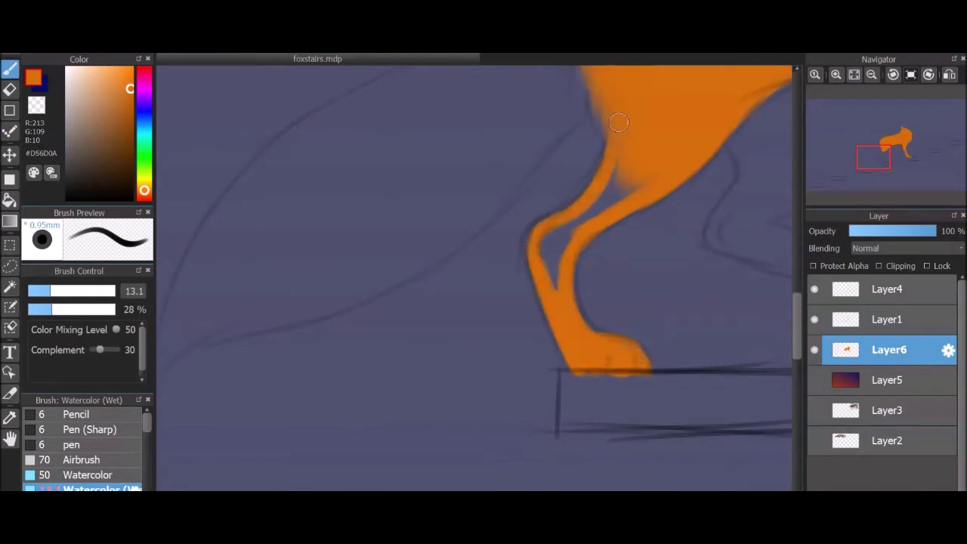
pyautogui.moveTo(613, 143); pyautogui.dragTo(591, 206)
pyautogui.hotkey('ctrl', '-')
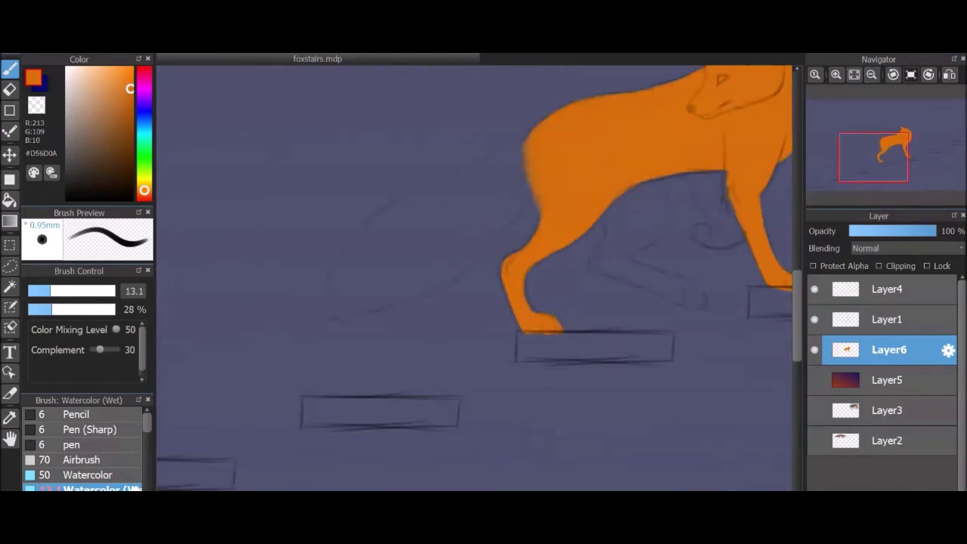
pyautogui.moveTo(538, 191); pyautogui.dragTo(347, 329)
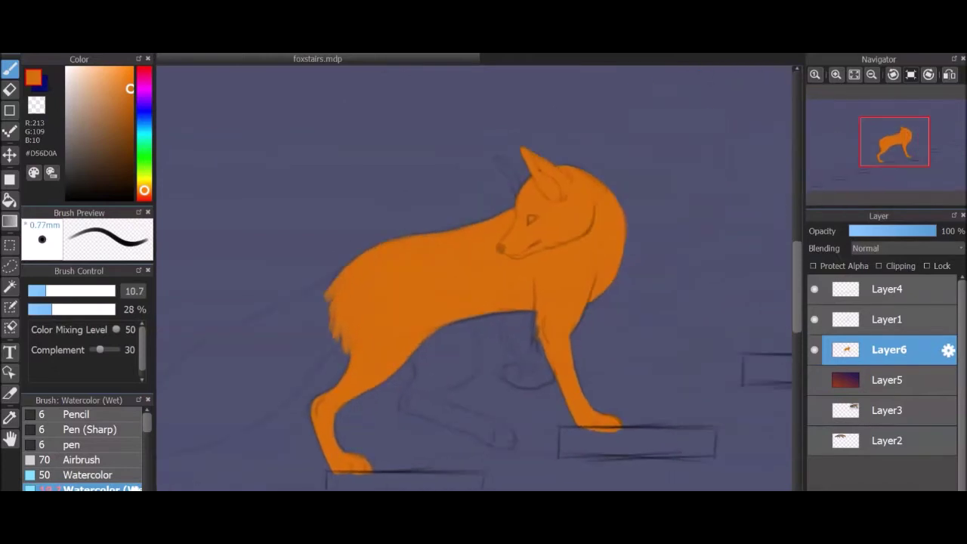
# Add a new layer beneath the orange body layer and paint the far front leg black on it.
pyautogui.hotkey('ctrl', 'shift', 'n')
pyautogui.hotkey('ctrl', '+')
pyautogui.hotkey('ctrl', '+')
pyautogui.click(66, 198)
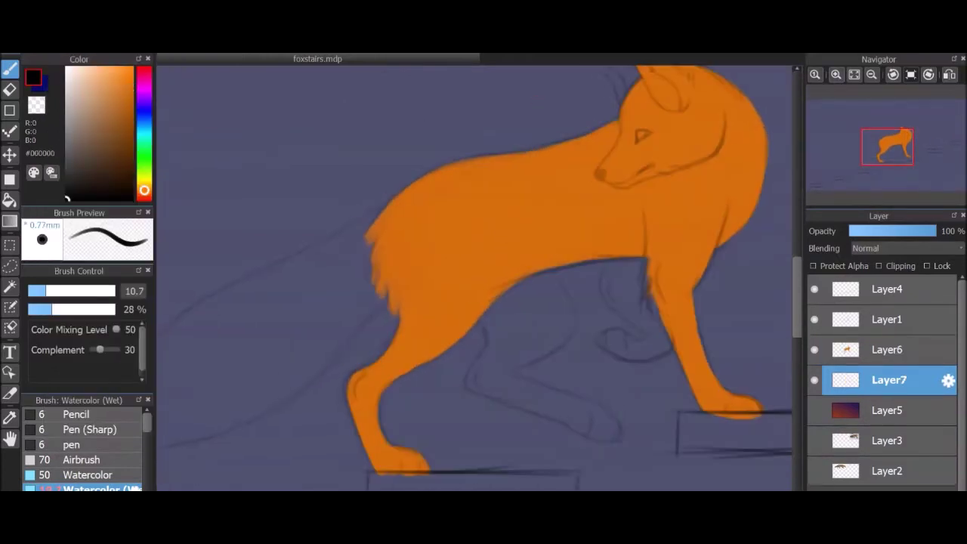
pyautogui.hotkey('ctrl', '+')
pyautogui.moveTo(544, 250)
pyautogui.mouseDown()
pyautogui.moveTo(550, 318)
pyautogui.moveTo(603, 336)
pyautogui.moveTo(623, 275)
pyautogui.moveTo(591, 248)
pyautogui.moveTo(561, 302)
pyautogui.mouseUp()
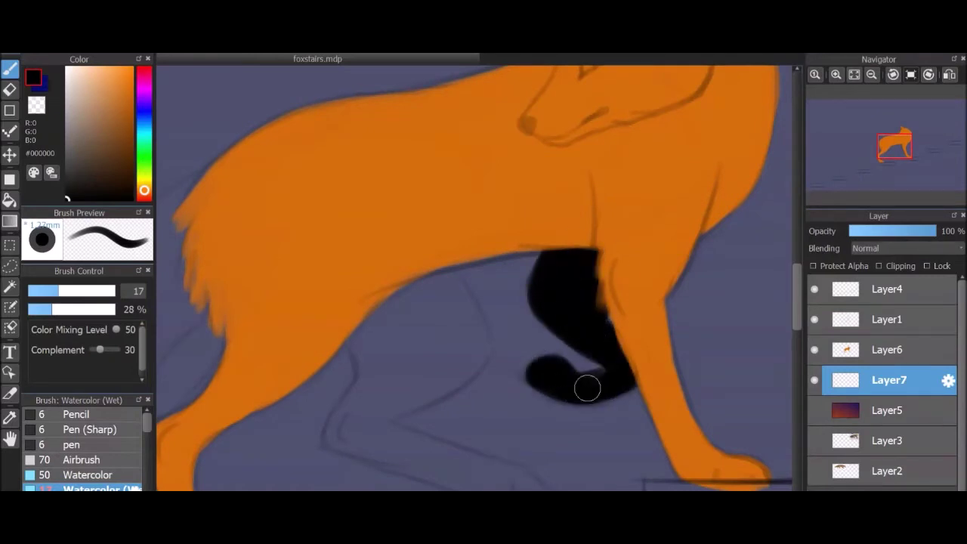
# Paint the far hind leg and the far ear black with brush size 17.
pyautogui.moveTo(434, 269)
pyautogui.mouseDown()
pyautogui.moveTo(472, 333)
pyautogui.moveTo(451, 375)
pyautogui.moveTo(400, 403)
pyautogui.moveTo(469, 355)
pyautogui.mouseUp()
pyautogui.moveTo(337, 327)
pyautogui.mouseDown()
pyautogui.moveTo(459, 350)
pyautogui.moveTo(447, 328)
pyautogui.moveTo(547, 139)
pyautogui.mouseUp()
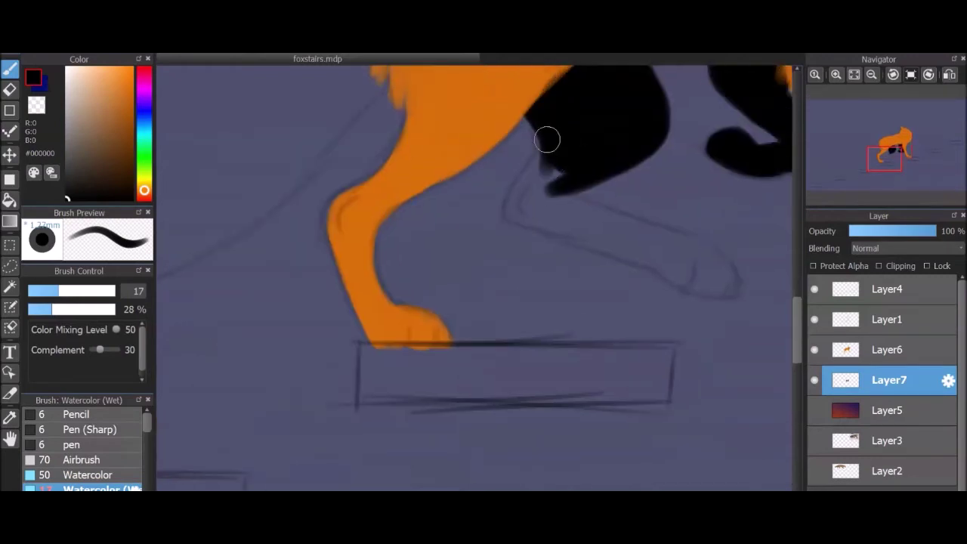
pyautogui.moveTo(519, 195)
pyautogui.mouseDown()
pyautogui.moveTo(572, 227)
pyautogui.moveTo(491, 151)
pyautogui.moveTo(463, 138)
pyautogui.moveTo(453, 154)
pyautogui.moveTo(484, 289)
pyautogui.mouseUp()
pyautogui.moveTo(598, 208)
pyautogui.mouseDown()
pyautogui.moveTo(588, 234)
pyautogui.moveTo(592, 215)
pyautogui.moveTo(572, 245)
pyautogui.moveTo(549, 240)
pyautogui.moveTo(571, 209)
pyautogui.moveTo(586, 362)
pyautogui.mouseUp()
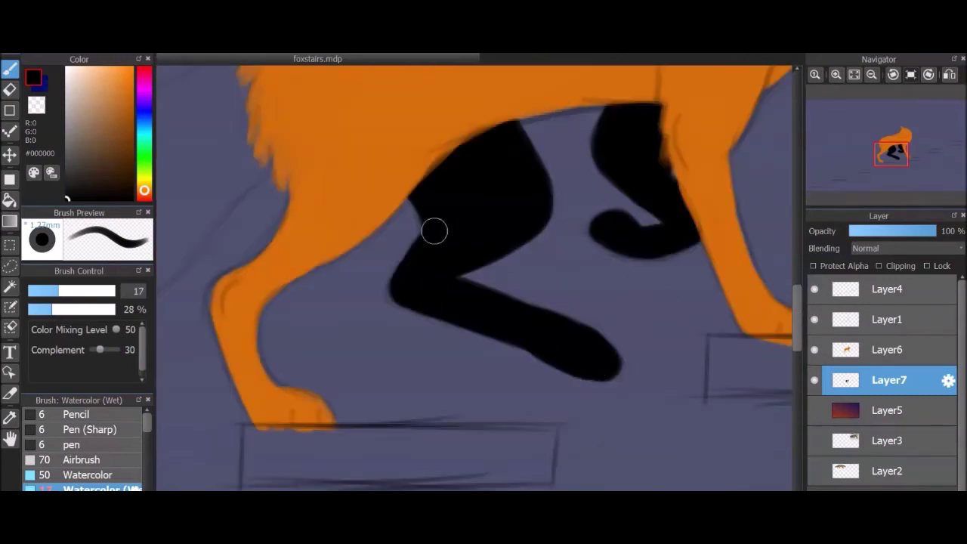
pyautogui.moveTo(429, 208); pyautogui.dragTo(543, 170)
pyautogui.moveTo(591, 191)
pyautogui.mouseDown()
pyautogui.moveTo(556, 160)
pyautogui.moveTo(365, 185)
pyautogui.mouseUp()
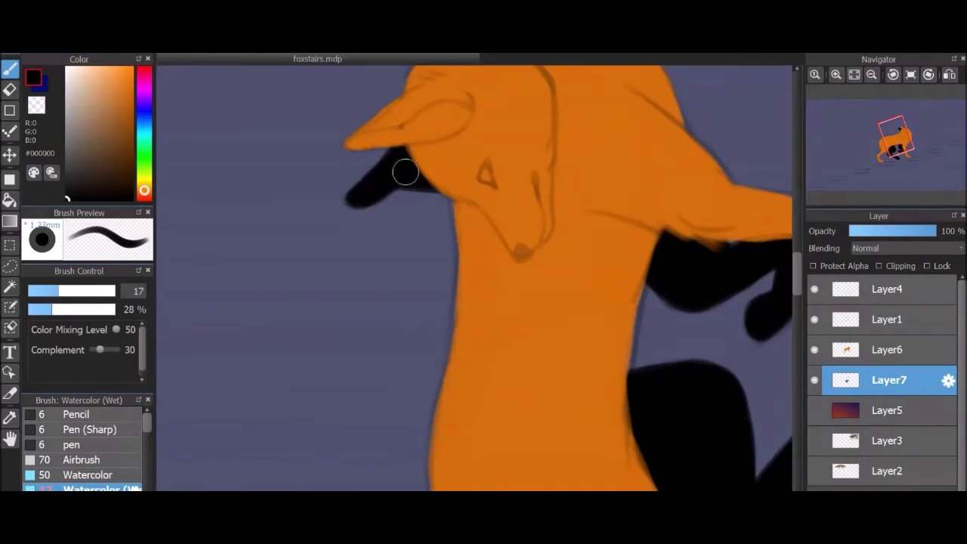
pyautogui.click(854, 74)
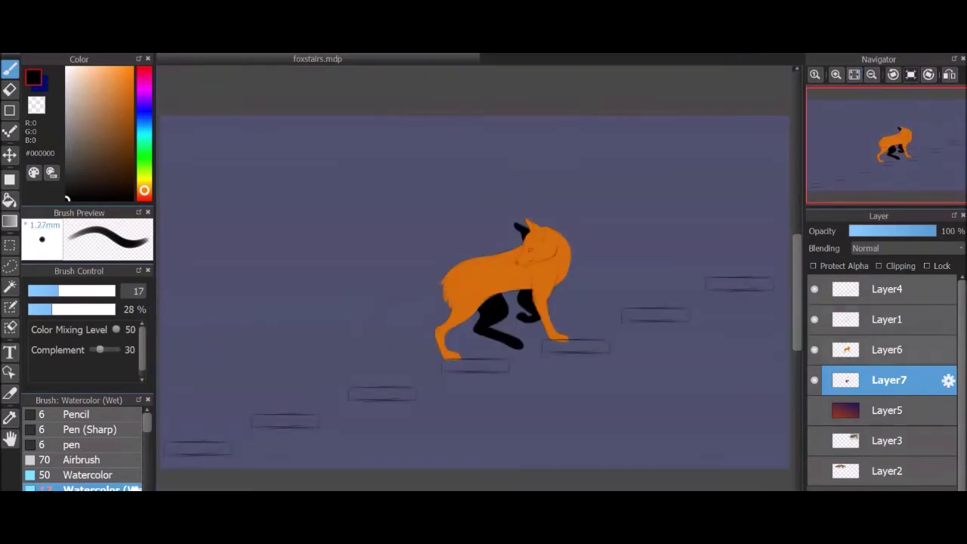
# Show the Layer3 fox photo and paint the muzzle, cheek and chest cream (#E9DBCD) on a new layer clipped to Layer6.
pyautogui.click(887, 349)
pyautogui.click(97, 10)
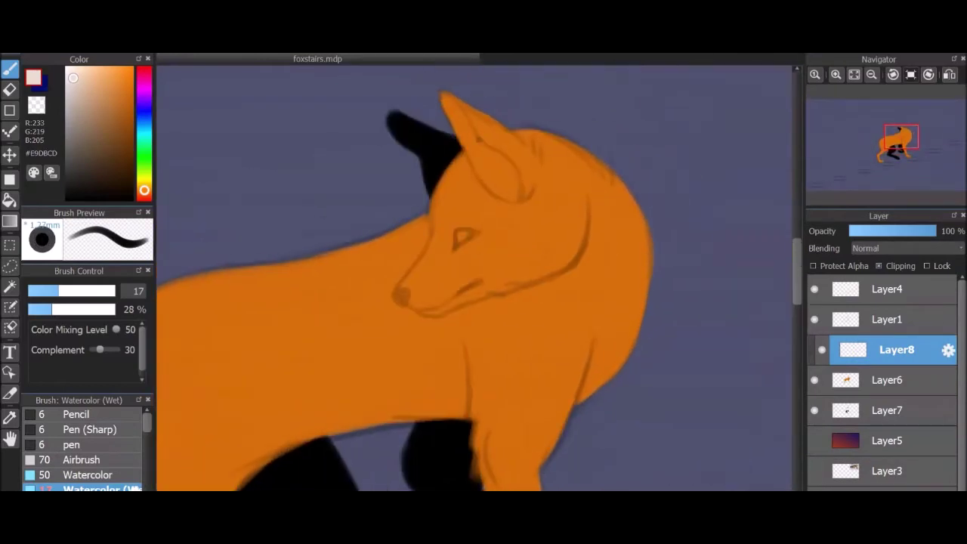
pyautogui.click(814, 470)
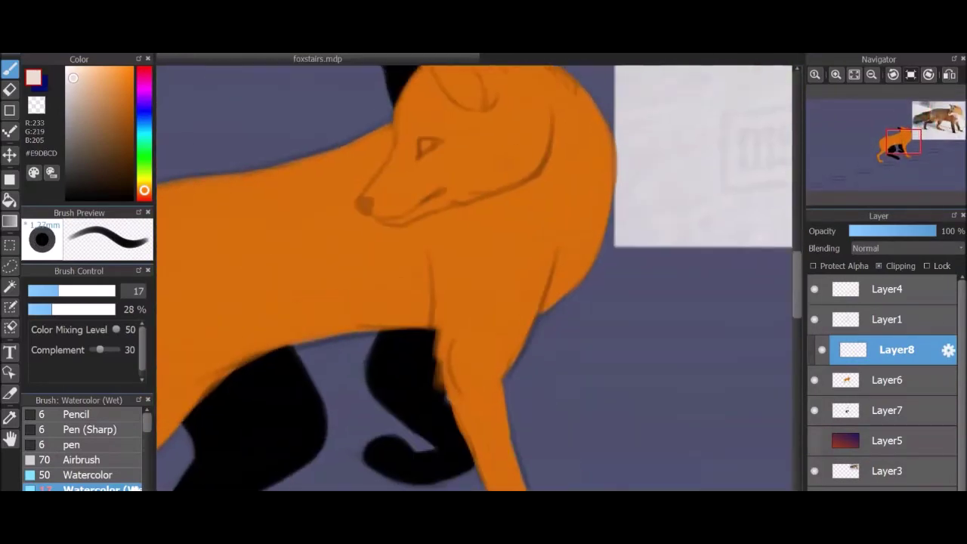
pyautogui.moveTo(366, 206)
pyautogui.mouseDown()
pyautogui.moveTo(397, 215)
pyautogui.moveTo(499, 173)
pyautogui.moveTo(454, 183)
pyautogui.mouseUp()
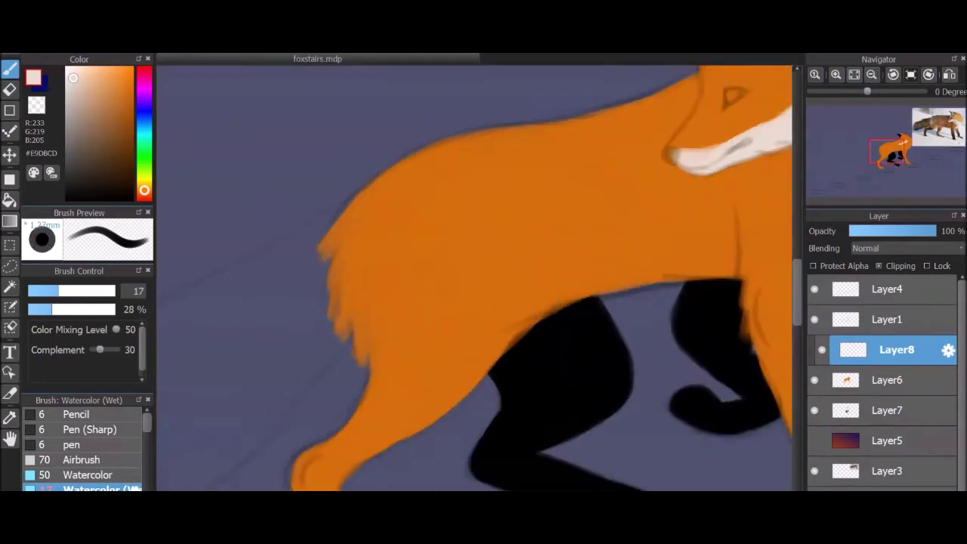
pyautogui.moveTo(434, 281)
pyautogui.mouseDown()
pyautogui.moveTo(492, 267)
pyautogui.moveTo(535, 385)
pyautogui.moveTo(504, 281)
pyautogui.moveTo(584, 351)
pyautogui.mouseUp()
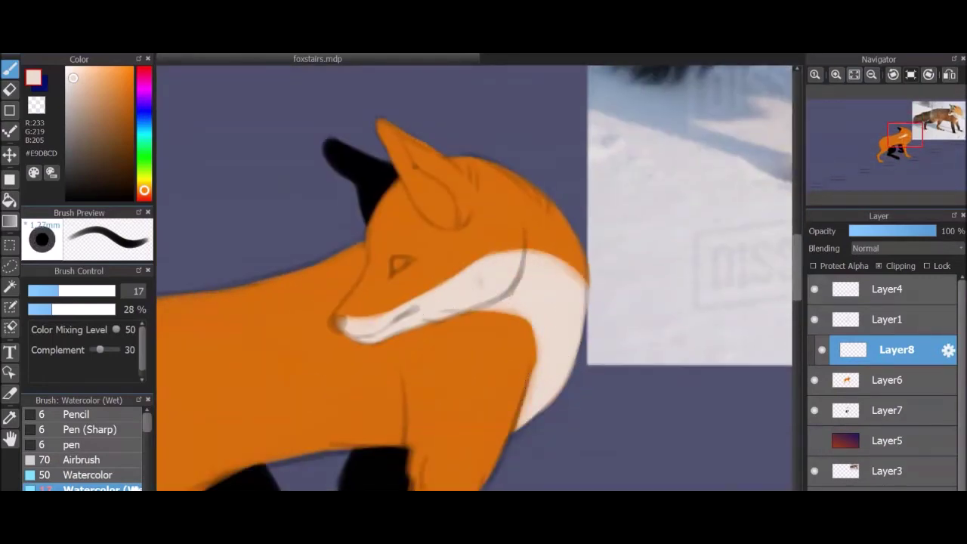
# Paint the fox's underbelly cream on the clipped Layer8.
pyautogui.click(814, 289)
pyautogui.hotkey('ctrl', 'Down')
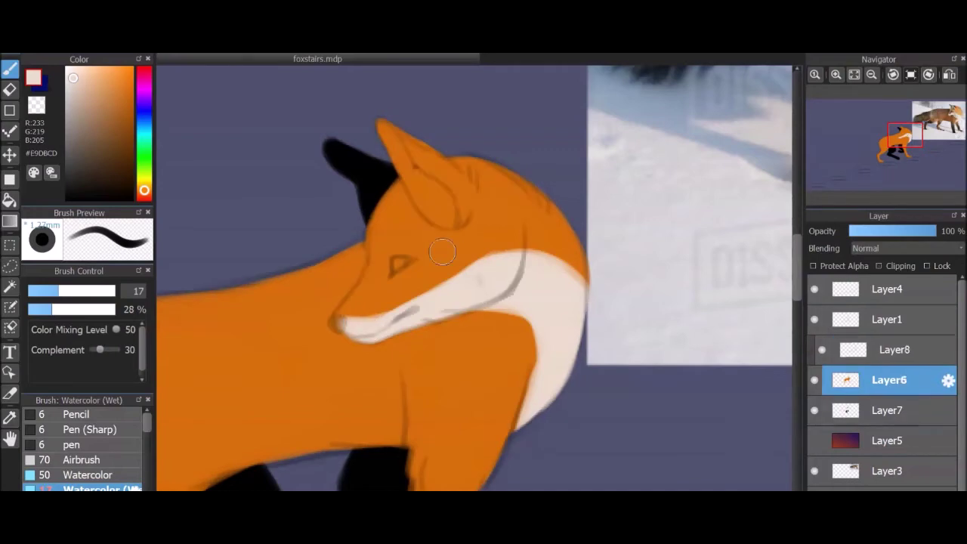
pyautogui.hotkey('ctrl', 'Up')
pyautogui.keyDown('alt'); pyautogui.click(544, 309); pyautogui.keyUp('alt')
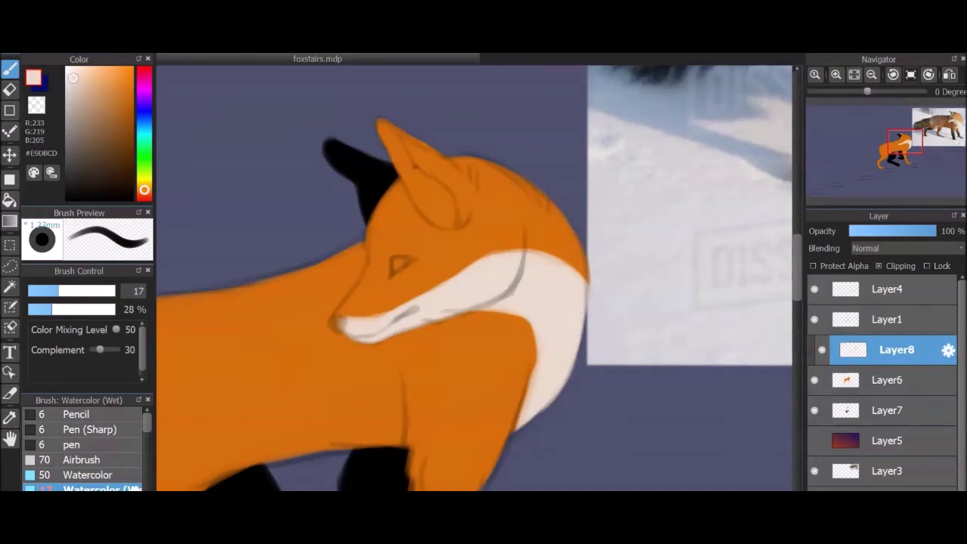
pyautogui.moveTo(565, 292); pyautogui.dragTo(483, 219)
pyautogui.moveTo(529, 173)
pyautogui.mouseDown()
pyautogui.moveTo(506, 182)
pyautogui.moveTo(469, 216)
pyautogui.mouseUp()
pyautogui.moveTo(516, 188); pyautogui.dragTo(529, 161)
pyautogui.hotkey('ctrl', '-')
pyautogui.hotkey('ctrl', '-')
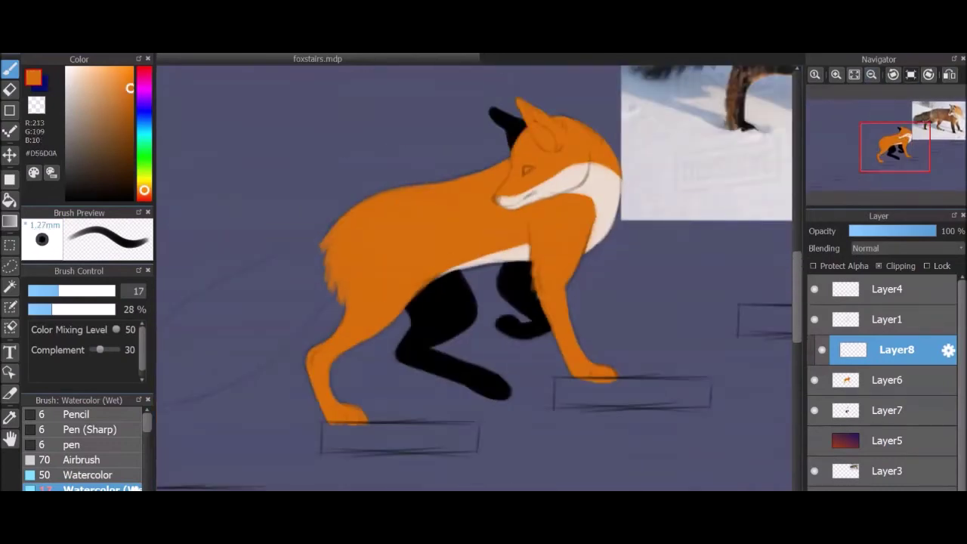
# Paint the near hind and front legs dark brown (#443222) on Layer8 with brush size 51.
pyautogui.press(']')
pyautogui.moveTo(384, 317); pyautogui.dragTo(380, 425)
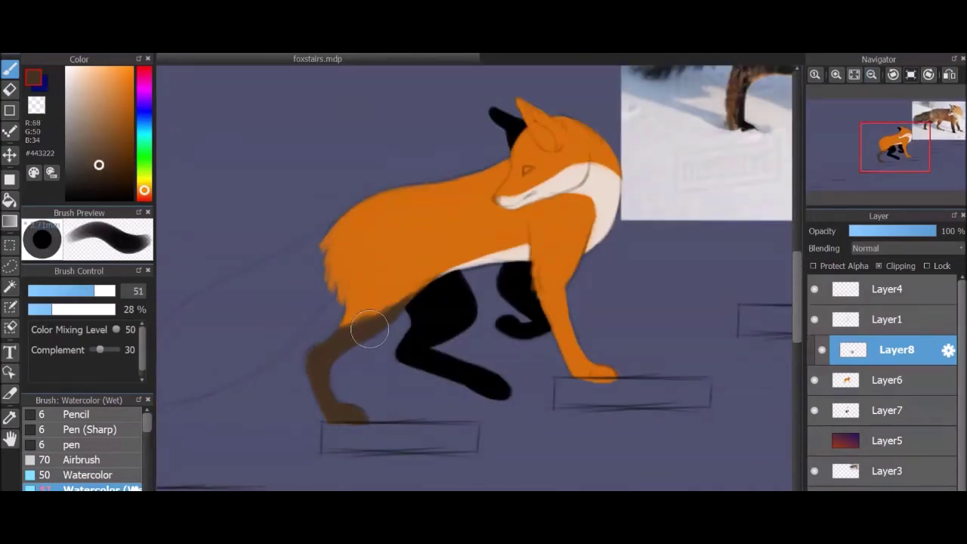
pyautogui.moveTo(538, 308); pyautogui.dragTo(630, 376)
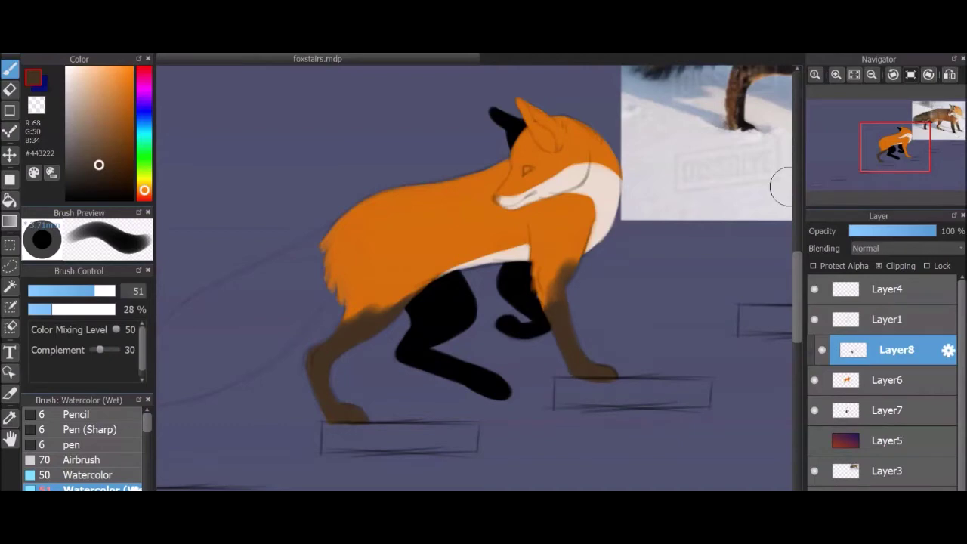
pyautogui.scroll(5, 695, 346)
pyautogui.keyDown('alt'); pyautogui.click(579, 207); pyautogui.keyUp('alt')
pyautogui.press('[')
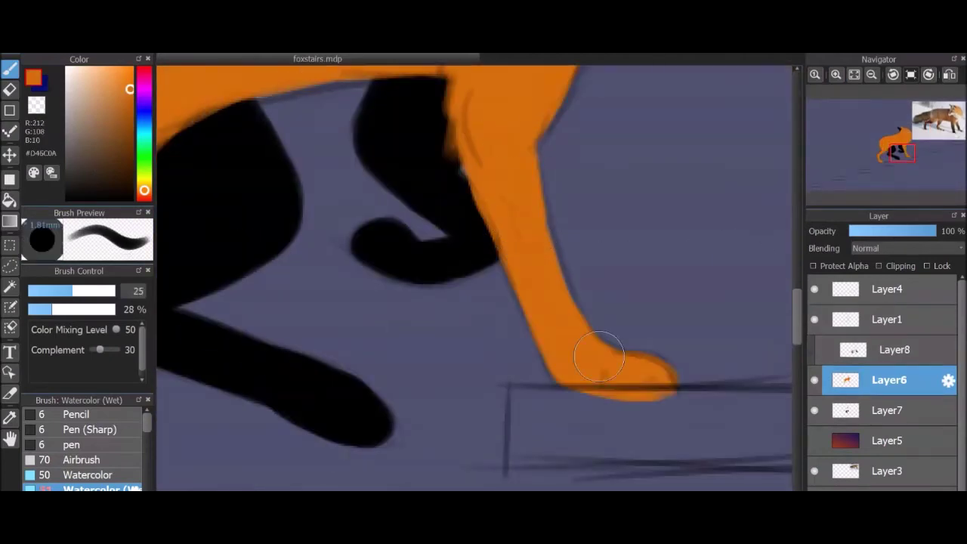
pyautogui.hotkey('ctrl', 'z')
pyautogui.scroll(-6, 574, 364)
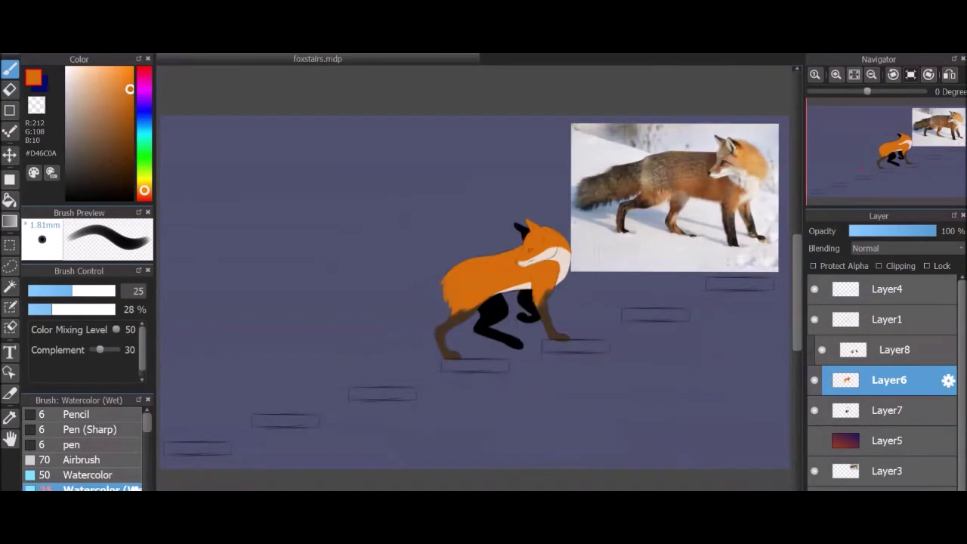
# Brush soft brownish fur shading over the fox's back and haunch on Layer8.
pyautogui.scroll(4, 526, 231)
pyautogui.click(895, 349)
pyautogui.moveTo(532, 182)
pyautogui.mouseDown()
pyautogui.moveTo(392, 302)
pyautogui.moveTo(446, 303)
pyautogui.mouseUp()
pyautogui.moveTo(378, 317)
pyautogui.mouseDown()
pyautogui.moveTo(449, 341)
pyautogui.moveTo(475, 270)
pyautogui.moveTo(471, 216)
pyautogui.mouseUp()
pyautogui.scroll(-2, 470, 216)
# Darken the lower near legs and paws with near-black brown (#130F0B) at brush size 43.
pyautogui.keyDown('alt'); pyautogui.click(400, 400); pyautogui.keyUp('alt')
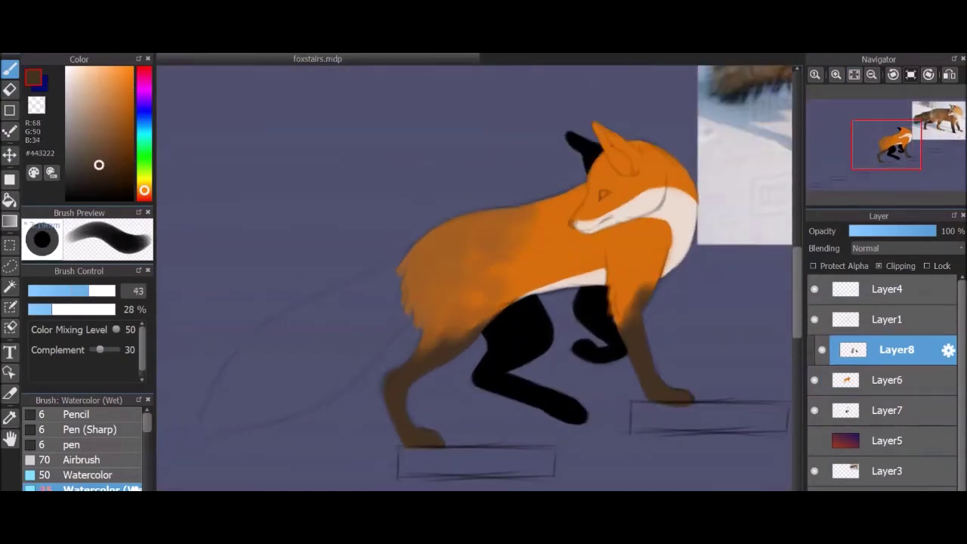
pyautogui.moveTo(390, 396); pyautogui.dragTo(423, 442)
pyautogui.moveTo(642, 388); pyautogui.dragTo(627, 393)
# Touch up the orange fur on Layer6 with sampled orange #D56D0A at brush size 21.
pyautogui.click(888, 379)
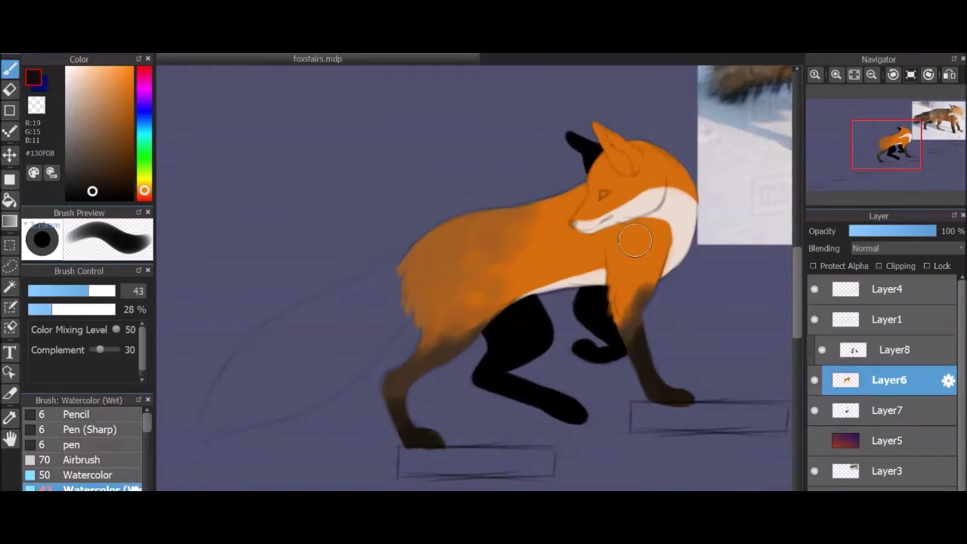
pyautogui.press('[')
pyautogui.press('[')
pyautogui.keyDown('alt'); pyautogui.click(398, 410); pyautogui.keyUp('alt')
pyautogui.scroll(5, 626, 253)
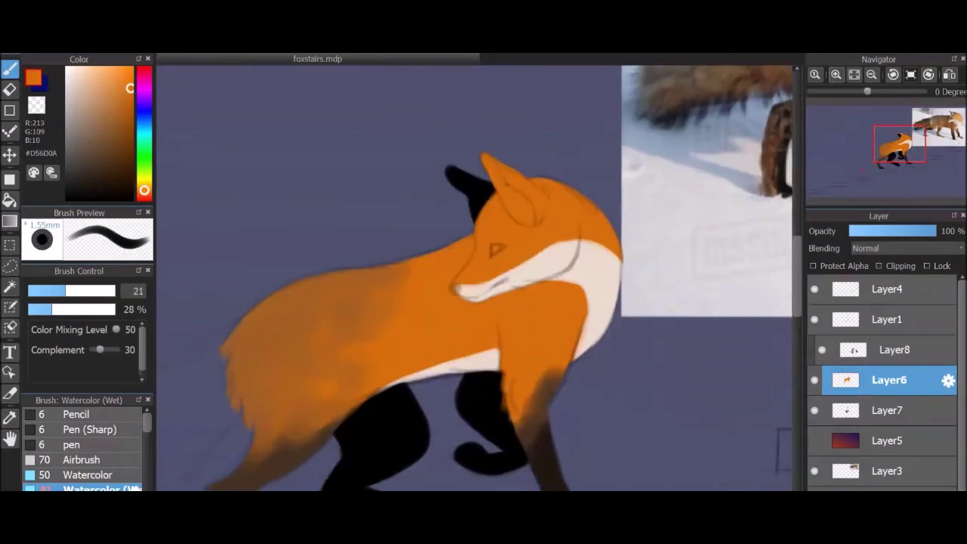
# Paint the fox's nose dark brown (#41261F) on a new layer above Layer8 with brush size 4.6.
pyautogui.hotkey('ctrl', 'shift', 'n')
pyautogui.press('[')
pyautogui.press('[')
pyautogui.press('[')
pyautogui.press('[')
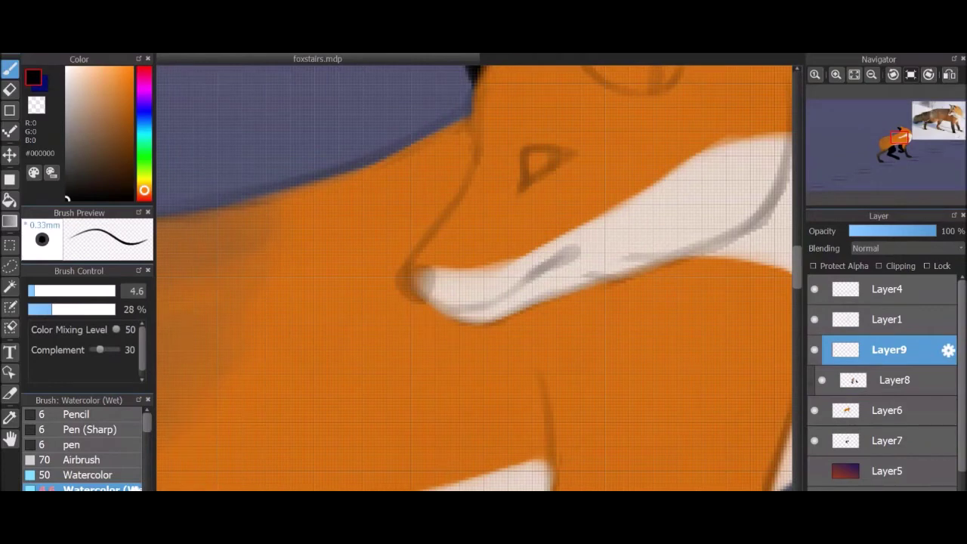
pyautogui.keyDown('alt'); pyautogui.click(406, 269); pyautogui.keyUp('alt')
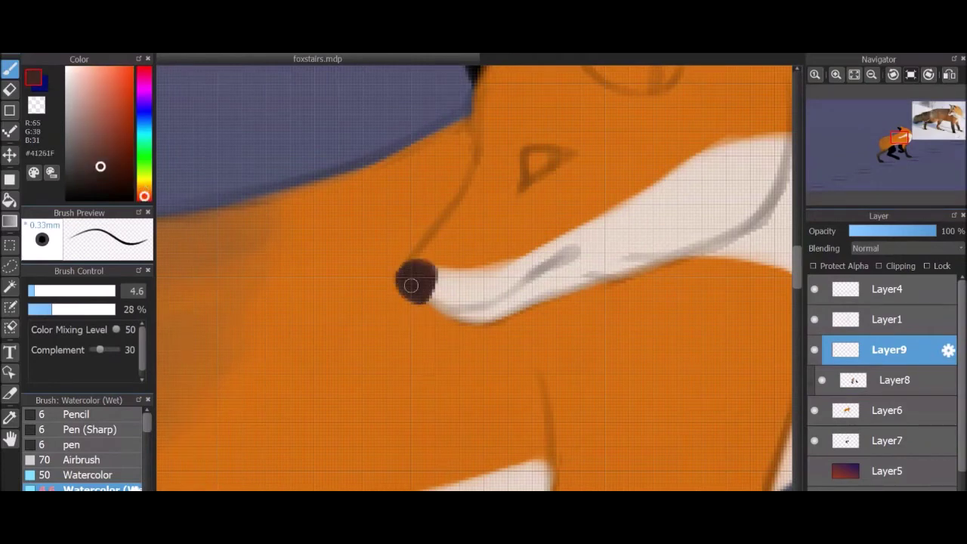
pyautogui.keyDown('alt'); pyautogui.click(422, 287); pyautogui.keyUp('alt')
# Outline the eye in black on a new layer and fill it with yellow (#FFDE00) on another layer beneath.
pyautogui.hotkey('ctrl', 'shift', 'n')
pyautogui.moveTo(422, 287); pyautogui.dragTo(576, 236)
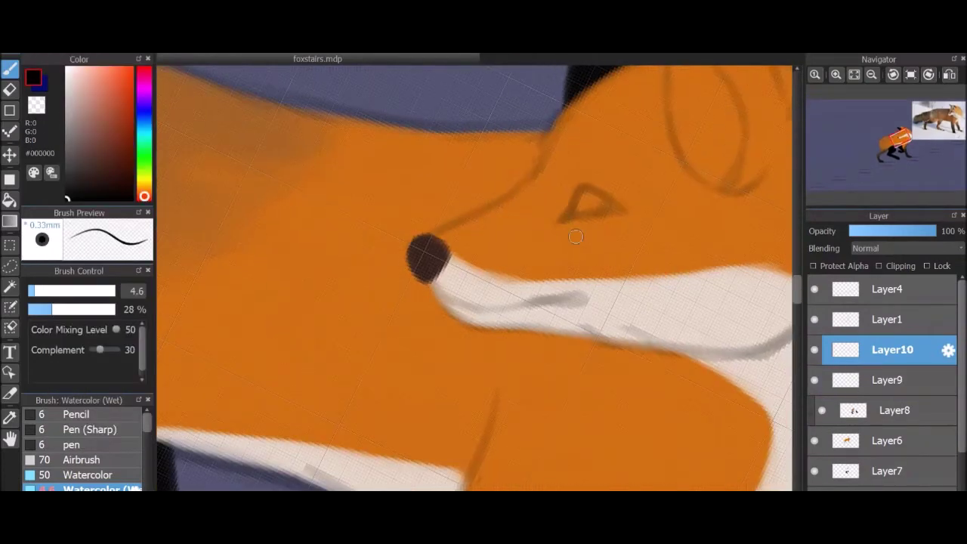
pyautogui.hotkey('ctrl', 'shift', 'n')
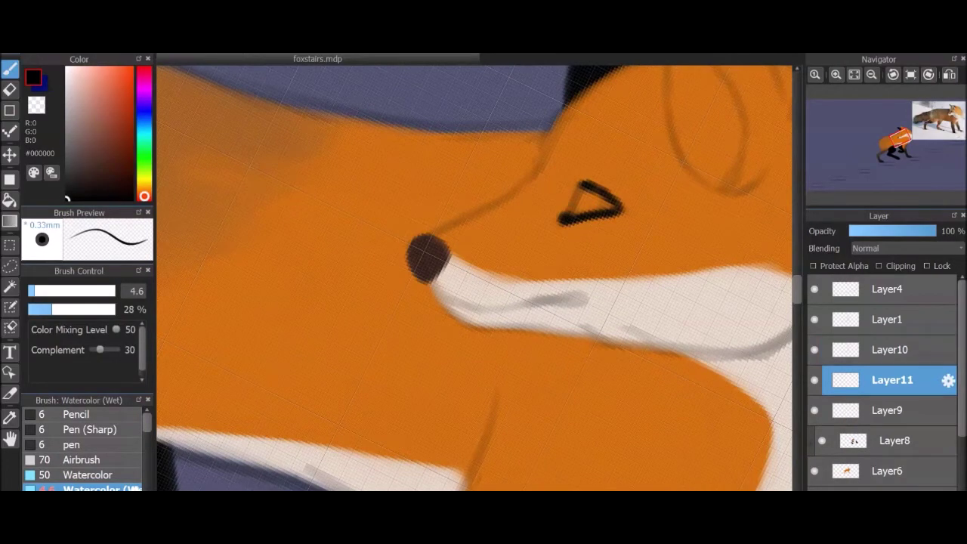
pyautogui.moveTo(143, 197); pyautogui.dragTo(143, 183)
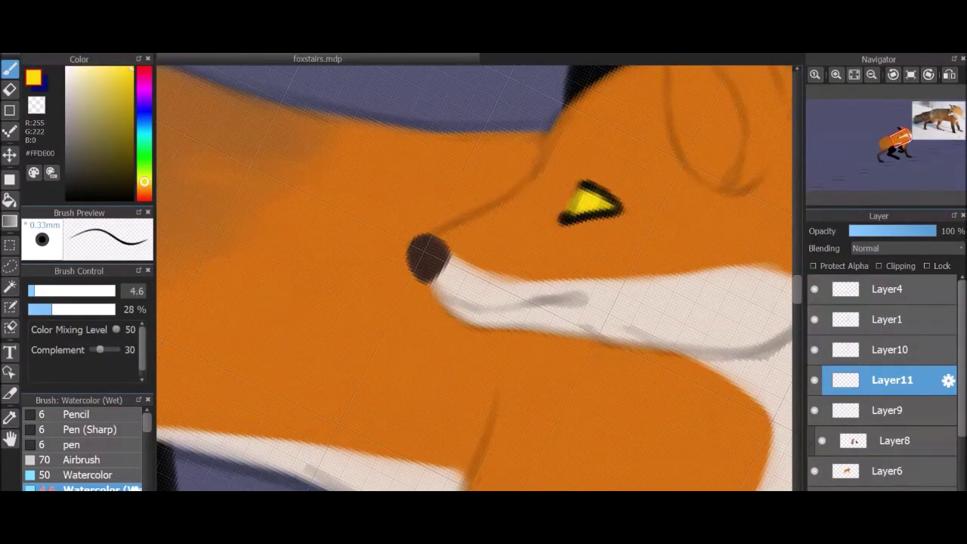
# Paint a black vertical slit pupil on a new layer clipped to the yellow eye layer.
pyautogui.hotkey('ctrl', 'shift', 'n')
pyautogui.click(879, 266)
pyautogui.keyDown('alt'); pyautogui.click(540, 221); pyautogui.keyUp('alt')
pyautogui.moveTo(593, 187); pyautogui.dragTo(673, 185)
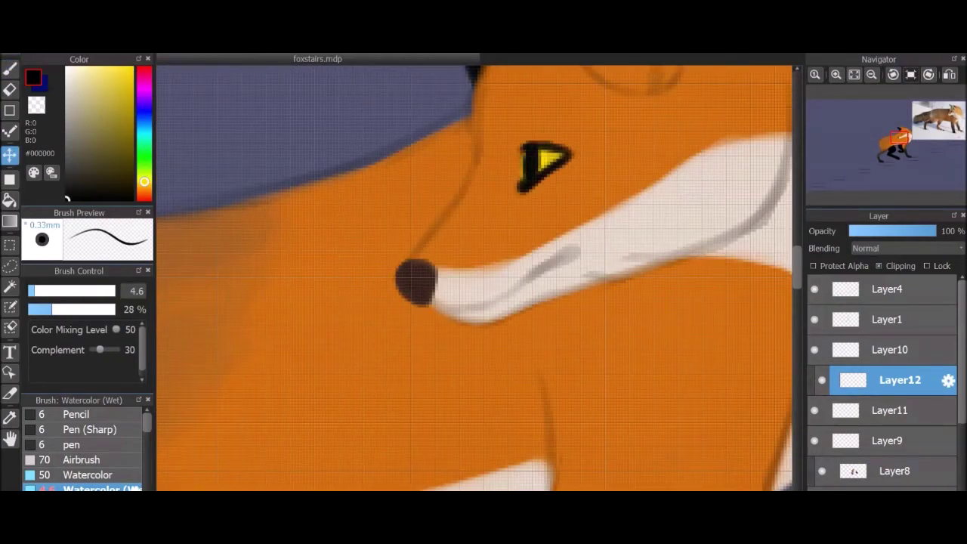
pyautogui.hotkey('ctrl', '0')
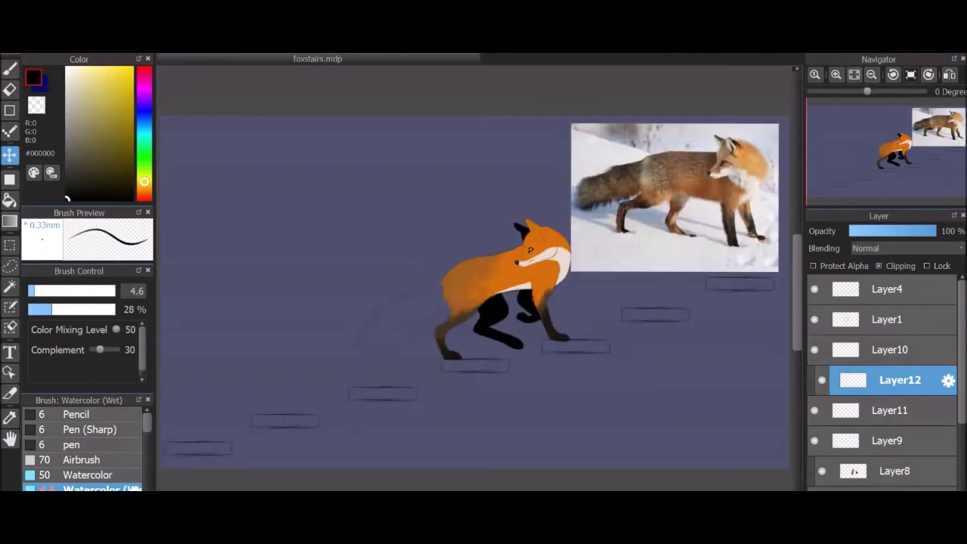
pyautogui.scroll(5, 527, 240)
pyautogui.hotkey('ctrl', 'z')
pyautogui.hotkey('ctrl', 'y')
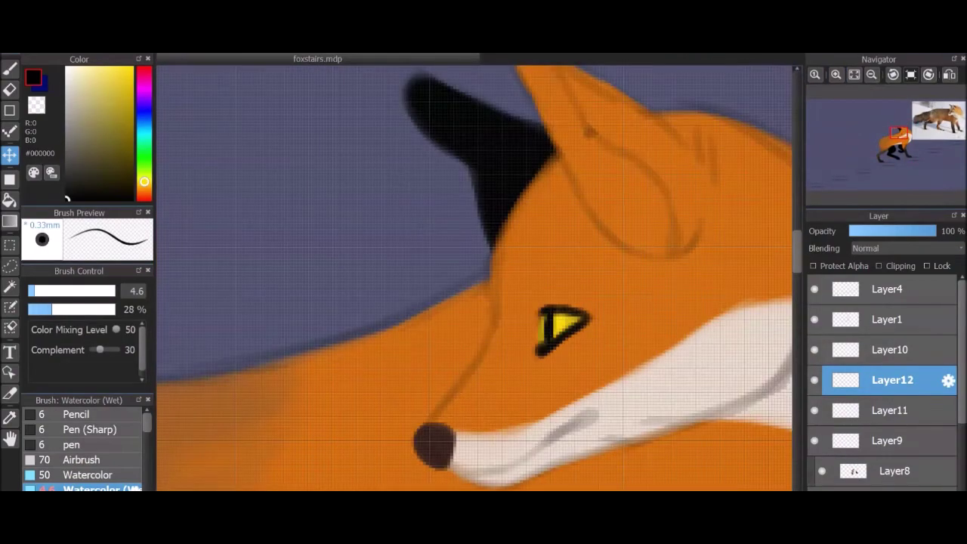
# Paint the inside of the near ear tan (#C0B072) on Layer6 at brush size 13.7, using the reference photo's ear colour.
pyautogui.scroll(-5, 479, 278)
pyautogui.scroll(-2, 884, 377)
pyautogui.click(889, 372)
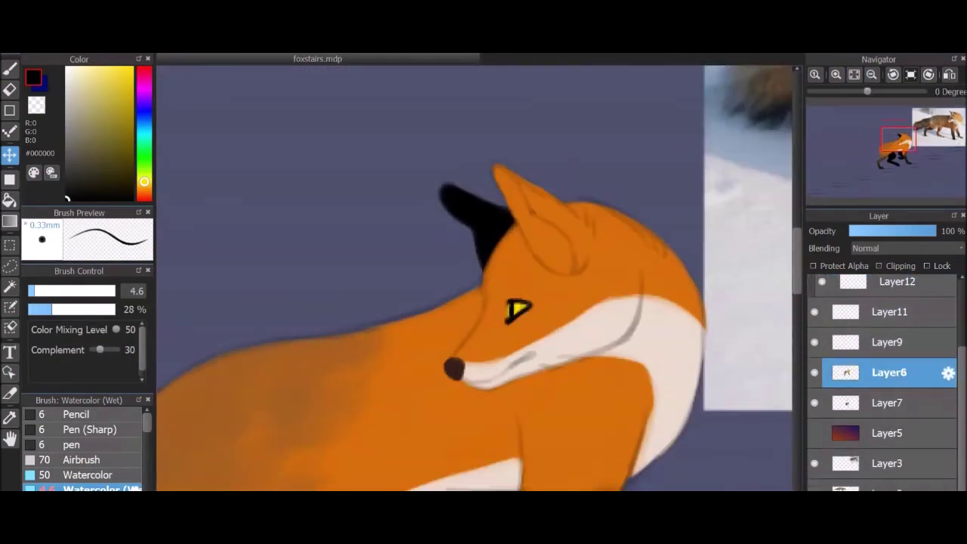
pyautogui.scroll(2, 479, 277)
pyautogui.scroll(-1, 479, 278)
pyautogui.scroll(2, 756, 152)
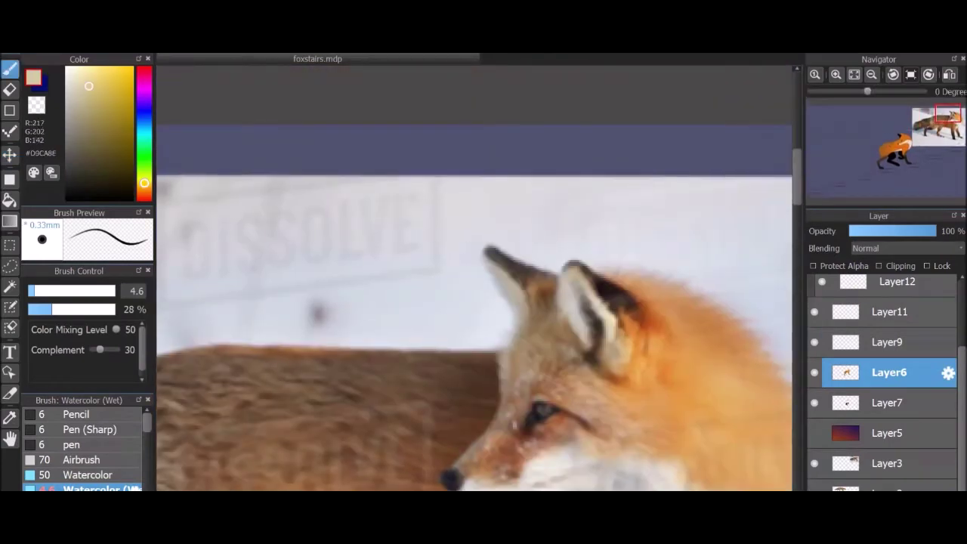
pyautogui.scroll(-2, 479, 278)
pyautogui.scroll(2, 479, 294)
pyautogui.press(']')
pyautogui.moveTo(425, 201)
pyautogui.mouseDown()
pyautogui.moveTo(446, 264)
pyautogui.moveTo(510, 313)
pyautogui.moveTo(479, 269)
pyautogui.mouseUp()
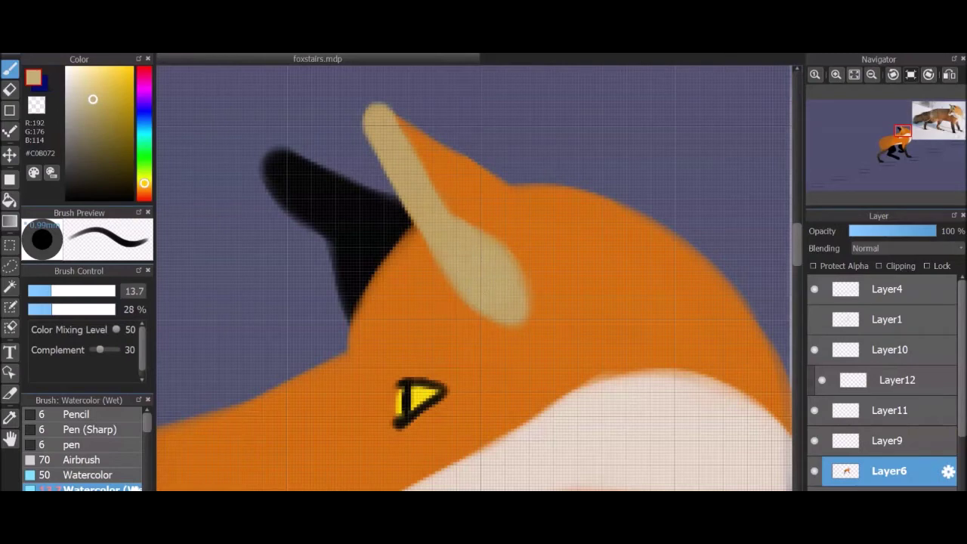
# Paint the back of the near ear brown (#955920) on a new layer clipped to Layer6 at brush size 11.2.
pyautogui.keyDown('alt'); pyautogui.click(569, 255); pyautogui.keyUp('alt')
pyautogui.press('[')
pyautogui.press('[')
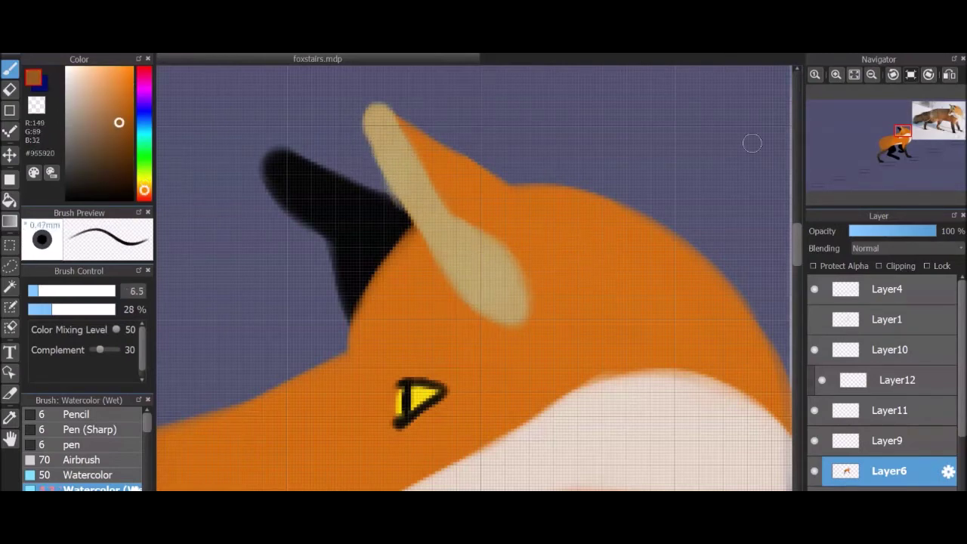
pyautogui.hotkey('ctrl', 'Left')
pyautogui.press(']')
pyautogui.press(']')
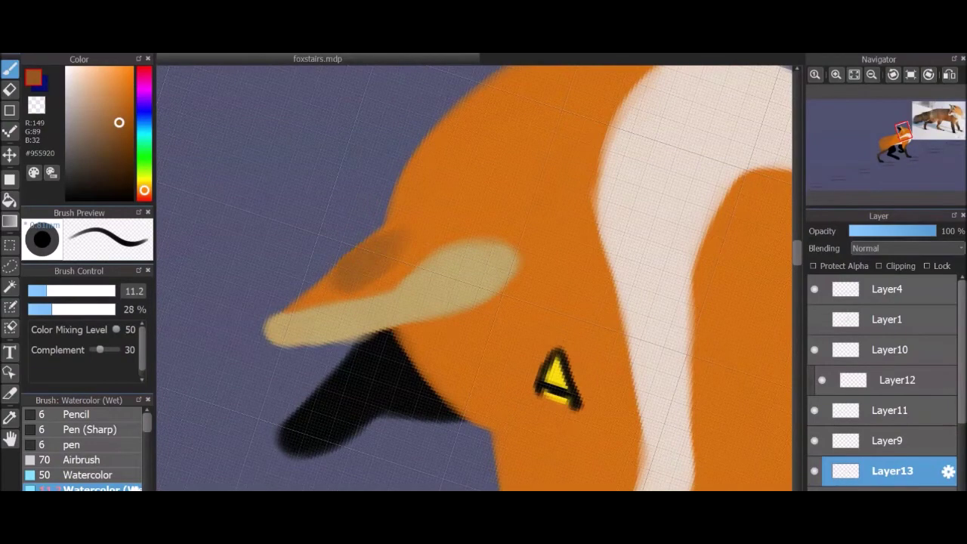
pyautogui.click(878, 266)
pyautogui.moveTo(302, 281)
pyautogui.mouseDown()
pyautogui.moveTo(406, 269)
pyautogui.moveTo(384, 244)
pyautogui.mouseUp()
pyautogui.hotkey('ctrl', 'Right')
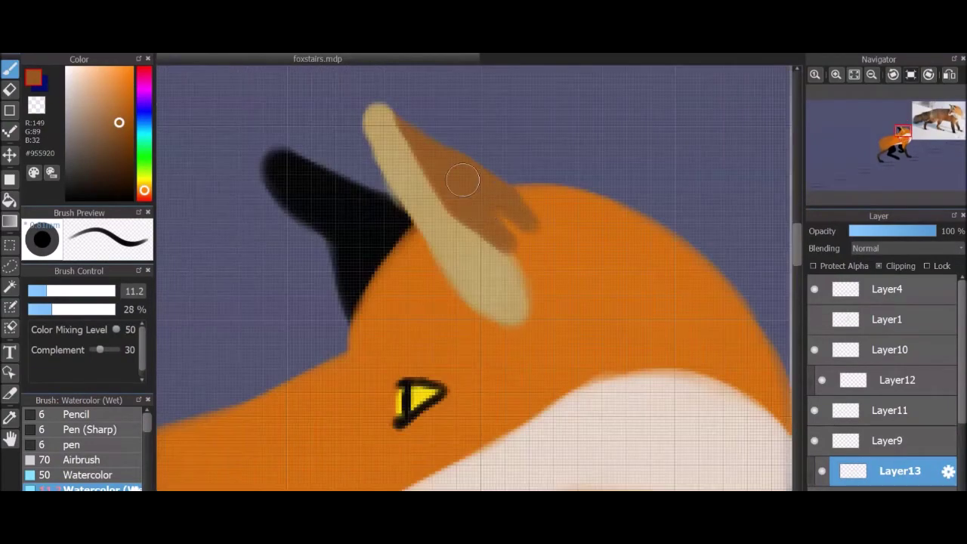
# Darken the near ear's back with #503D2A, merged into Layer6, and blend its base into the head's orange (#D56D0A).
pyautogui.moveTo(443, 173); pyautogui.dragTo(403, 108)
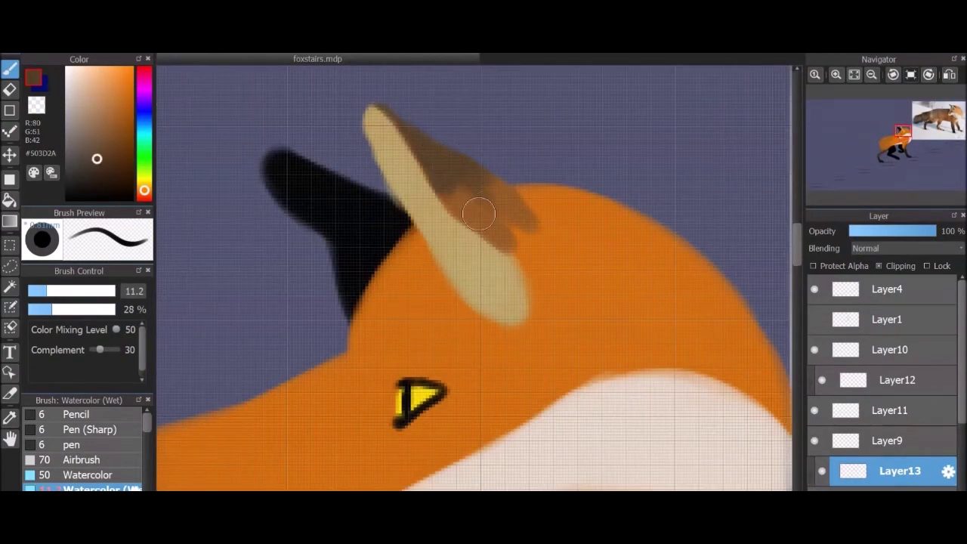
pyautogui.hotkey('ctrl', 'e')
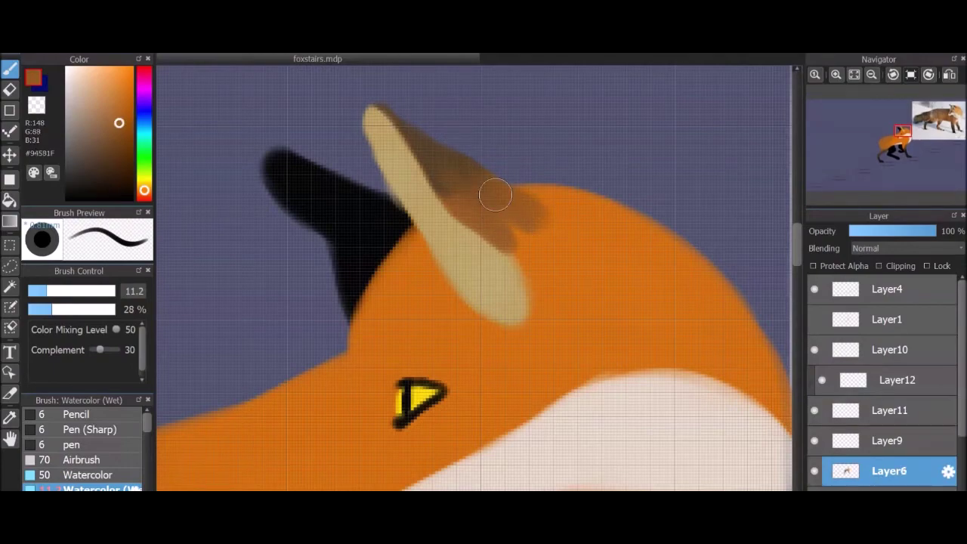
pyautogui.scroll(-3, 495, 196)
pyautogui.scroll(4, 531, 210)
pyautogui.keyDown('alt'); pyautogui.click(532, 210); pyautogui.keyUp('alt')
pyautogui.scroll(-5, 568, 294)
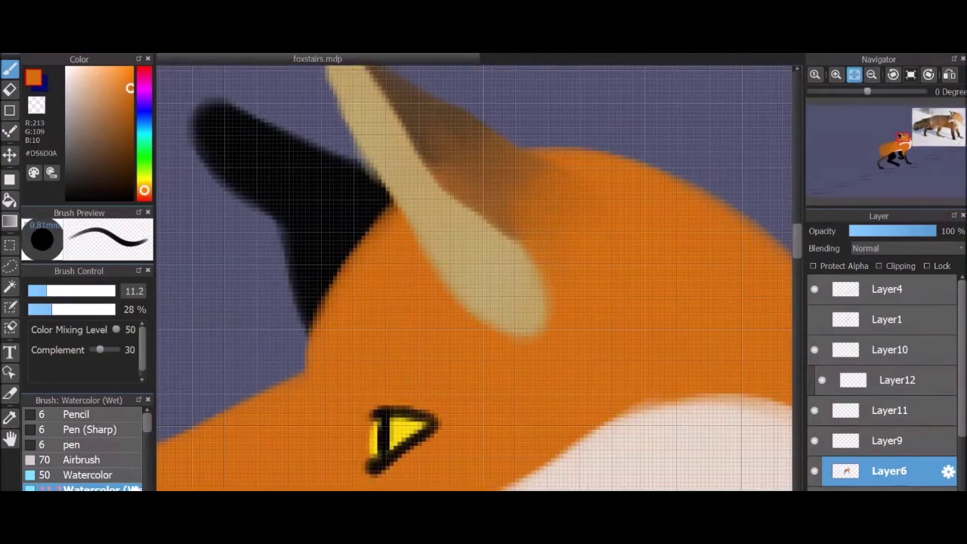
# Paint the fox's tail solid black on a new layer beneath the body with brush size 38.
pyautogui.scroll(3, 475, 304)
pyautogui.hotkey('ctrl', 'shift', 'n')
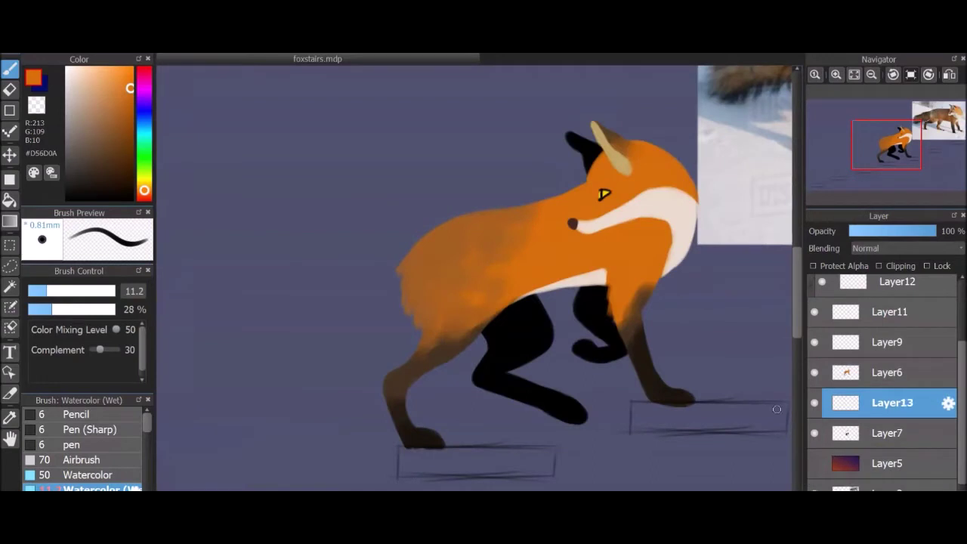
pyautogui.click(67, 197)
pyautogui.moveTo(467, 168)
pyautogui.mouseDown()
pyautogui.moveTo(373, 356)
pyautogui.moveTo(373, 417)
pyautogui.moveTo(427, 373)
pyautogui.moveTo(492, 226)
pyautogui.moveTo(490, 198)
pyautogui.moveTo(484, 240)
pyautogui.moveTo(461, 270)
pyautogui.moveTo(472, 207)
pyautogui.moveTo(427, 349)
pyautogui.mouseUp()
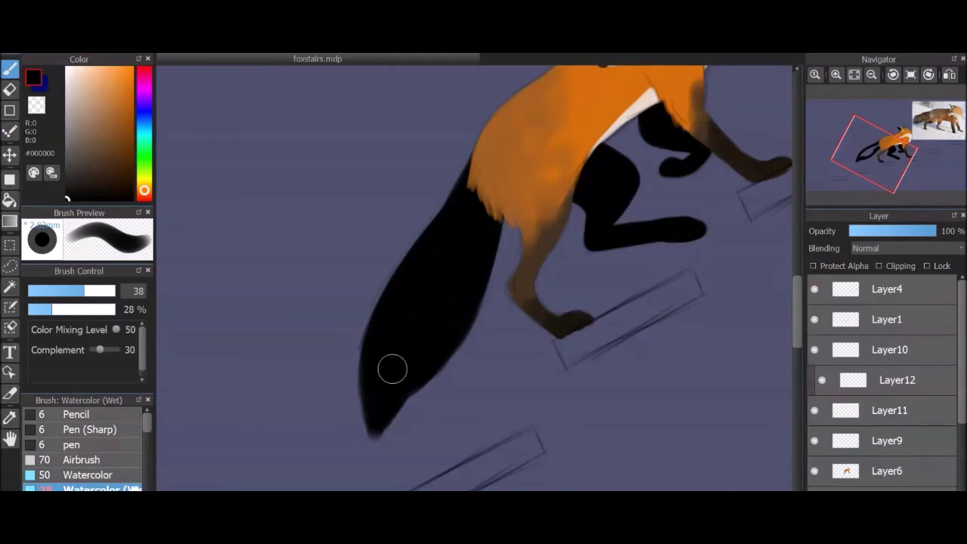
pyautogui.click(911, 74)
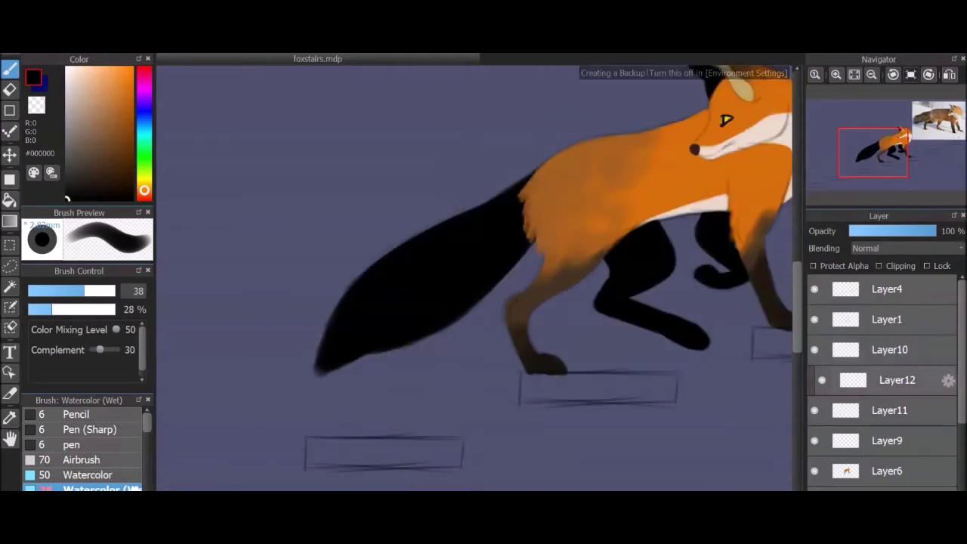
# Paint orange and dark brown (#18120D) fur over the tail on a new layer clipped to Layer13.
pyautogui.scroll(-3, 944, 380)
pyautogui.click(83, 61)
pyautogui.click(879, 266)
pyautogui.moveTo(529, 220)
pyautogui.mouseDown()
pyautogui.moveTo(491, 280)
pyautogui.moveTo(351, 355)
pyautogui.moveTo(499, 281)
pyautogui.moveTo(360, 294)
pyautogui.moveTo(525, 181)
pyautogui.moveTo(442, 254)
pyautogui.moveTo(436, 231)
pyautogui.moveTo(363, 302)
pyautogui.moveTo(347, 340)
pyautogui.moveTo(331, 329)
pyautogui.moveTo(313, 339)
pyautogui.moveTo(477, 207)
pyautogui.moveTo(419, 265)
pyautogui.mouseUp()
pyautogui.keyDown('alt'); pyautogui.click(518, 309); pyautogui.keyUp('alt')
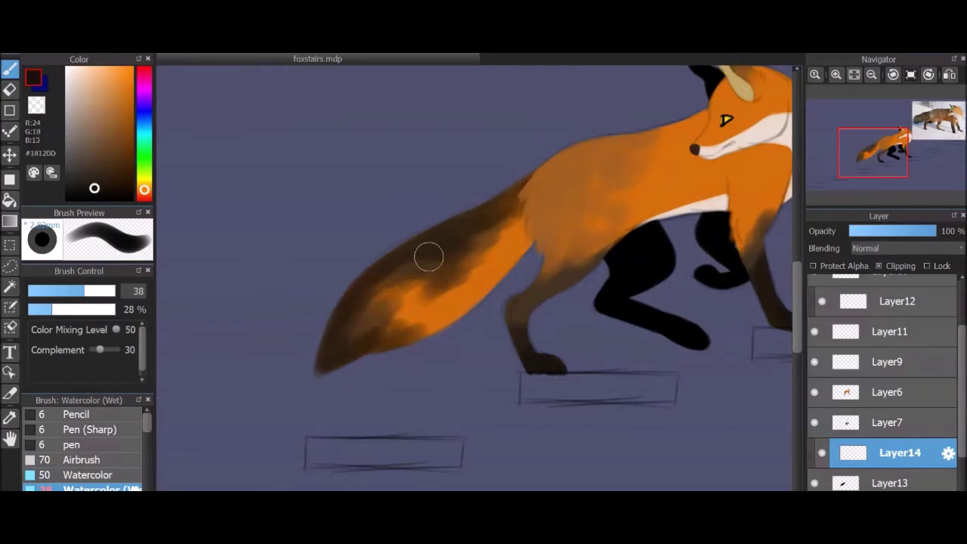
# Paint the tail's underside and tip cream (#E9DBCD) and merge the clipped layer into Layer13.
pyautogui.moveTo(793, 139); pyautogui.dragTo(727, 224)
pyautogui.moveTo(476, 301)
pyautogui.mouseDown()
pyautogui.moveTo(287, 449)
pyautogui.moveTo(404, 400)
pyautogui.mouseUp()
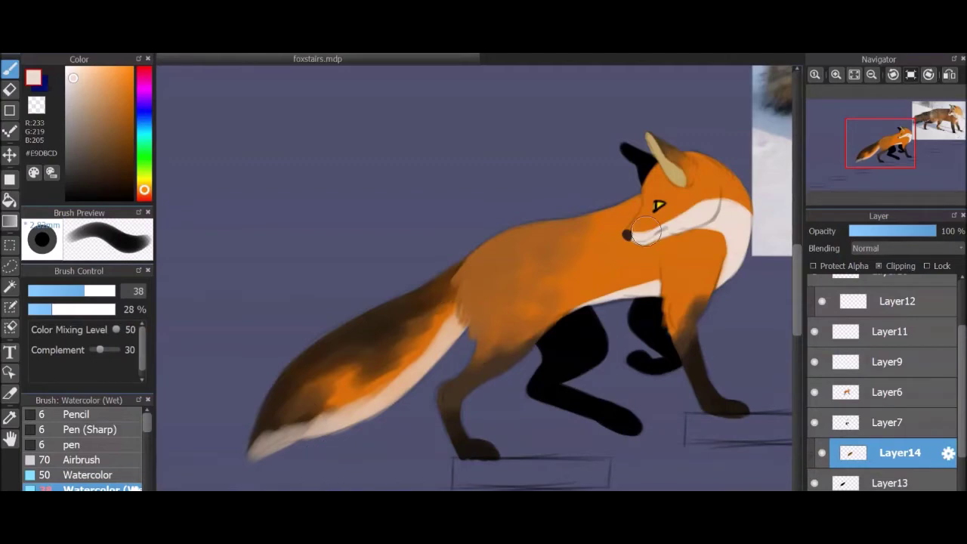
pyautogui.hotkey('ctrl', 'e')
pyautogui.scroll(2, 611, 249)
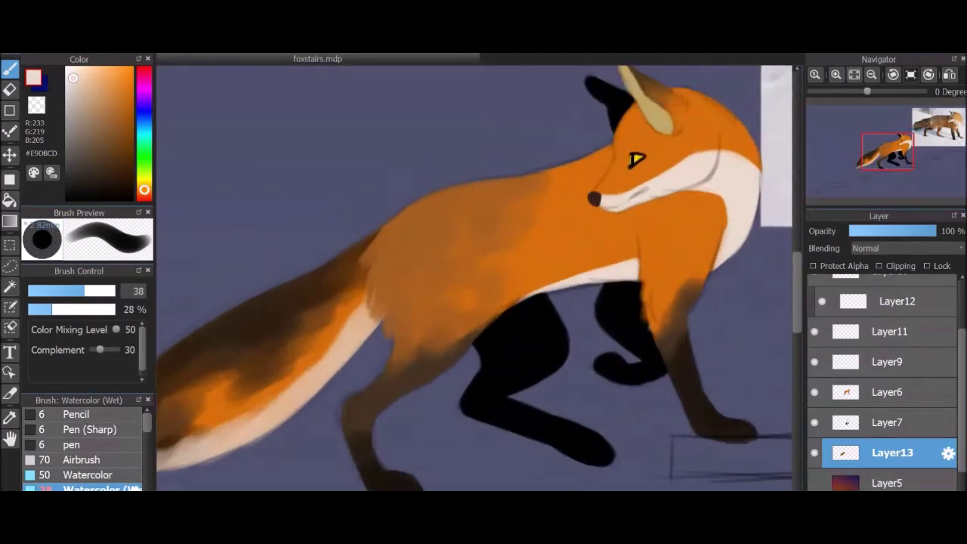
# Paint orange fur over the far legs on a new layer clipped to Layer7.
pyautogui.scroll(2, 476, 272)
pyautogui.click(888, 422)
pyautogui.click(878, 266)
pyautogui.keyDown('alt'); pyautogui.click(529, 136); pyautogui.keyUp('alt')
pyautogui.moveTo(604, 226)
pyautogui.mouseDown()
pyautogui.moveTo(705, 367)
pyautogui.moveTo(740, 438)
pyautogui.mouseUp()
pyautogui.scroll(-2, 476, 272)
pyautogui.scroll(2, 772, 118)
# Shade the far hind and front legs with dark brown (#4F351B), darkening toward the paws.
pyautogui.keyDown('alt'); pyautogui.click(473, 303); pyautogui.keyUp('alt')
pyautogui.moveTo(529, 292)
pyautogui.mouseDown()
pyautogui.moveTo(594, 312)
pyautogui.moveTo(756, 431)
pyautogui.moveTo(664, 316)
pyautogui.moveTo(669, 460)
pyautogui.moveTo(673, 432)
pyautogui.moveTo(557, 415)
pyautogui.mouseUp()
pyautogui.keyDown('alt'); pyautogui.click(557, 414); pyautogui.keyUp('alt')
pyautogui.moveTo(740, 331)
pyautogui.mouseDown()
pyautogui.moveTo(506, 218)
pyautogui.moveTo(566, 189)
pyautogui.moveTo(541, 189)
pyautogui.moveTo(488, 113)
pyautogui.moveTo(536, 95)
pyautogui.moveTo(533, 106)
pyautogui.mouseUp()
# Shade the far legs with black on a clipped layer set to 47% opacity.
pyautogui.scroll(-2, 533, 226)
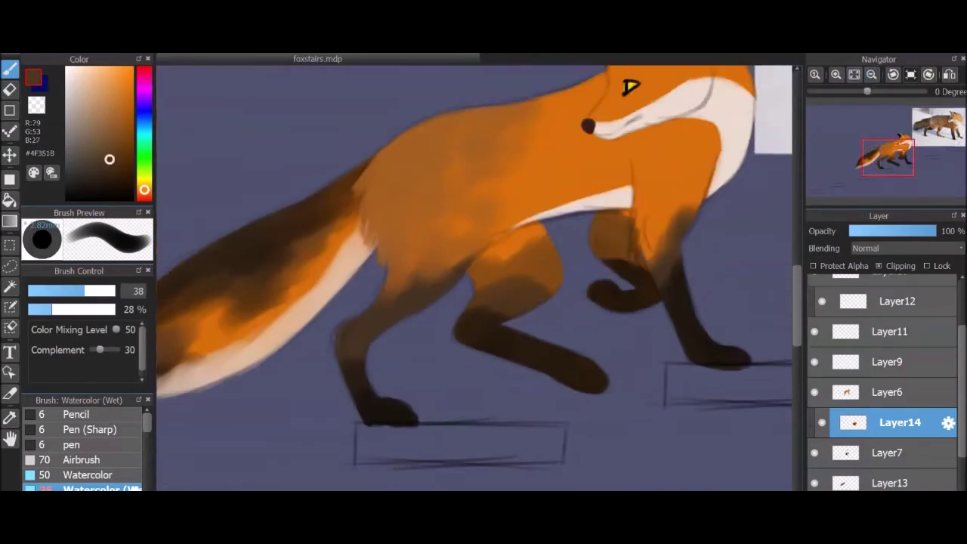
pyautogui.moveTo(453, 287)
pyautogui.mouseDown()
pyautogui.moveTo(627, 264)
pyautogui.moveTo(398, 431)
pyautogui.moveTo(537, 425)
pyautogui.mouseUp()
pyautogui.click(892, 230)
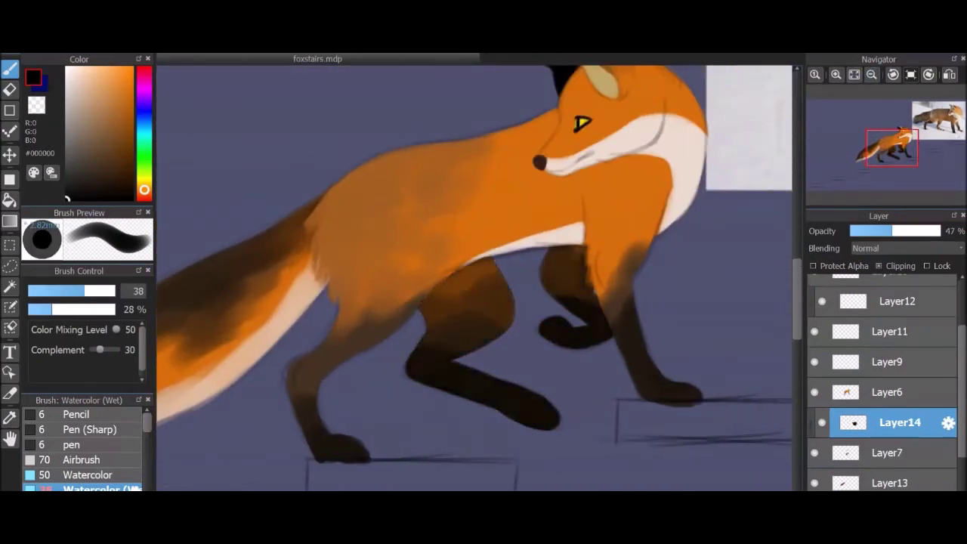
# Paint the far ear orange on a new layer clipped to Layer7, with the black shading layer hidden.
pyautogui.click(889, 452)
pyautogui.scroll(2, 476, 280)
pyautogui.keyDown('alt'); pyautogui.click(599, 171); pyautogui.keyUp('alt')
pyautogui.moveTo(574, 143); pyautogui.dragTo(599, 170)
pyautogui.hotkey('ctrl', 'z')
pyautogui.click(898, 422)
pyautogui.keyDown('alt'); pyautogui.click(643, 133); pyautogui.keyUp('alt')
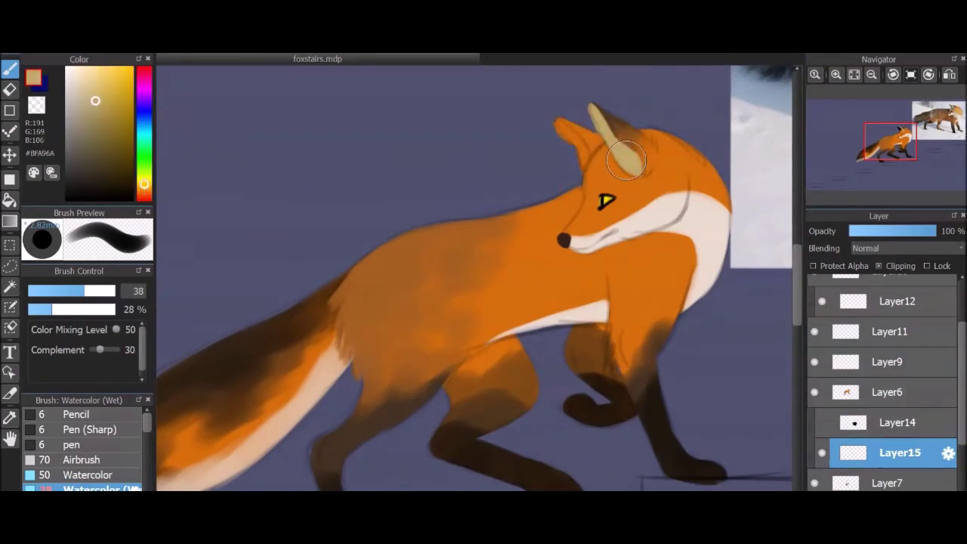
# Paint the far ear's inside tan (#BFA96A) and its outer edge dark brown on Layer15 with a smaller brush.
pyautogui.scroll(3, 529, 226)
pyautogui.press('[')
pyautogui.moveTo(439, 367)
pyautogui.mouseDown()
pyautogui.moveTo(453, 400)
pyautogui.moveTo(451, 349)
pyautogui.mouseUp()
pyautogui.keyDown('alt'); pyautogui.click(451, 349); pyautogui.keyUp('alt')
pyautogui.moveTo(408, 303)
pyautogui.mouseDown()
pyautogui.moveTo(515, 324)
pyautogui.moveTo(509, 313)
pyautogui.moveTo(449, 337)
pyautogui.moveTo(422, 310)
pyautogui.moveTo(398, 313)
pyautogui.mouseUp()
pyautogui.keyDown('alt'); pyautogui.click(518, 320); pyautogui.keyUp('alt')
pyautogui.keyDown('alt'); pyautogui.click(504, 430); pyautogui.keyUp('alt')
# Merge Layer15 into Layer7, shade the far ear with black on Layer14 at 51% opacity and merge that down too.
pyautogui.hotkey('ctrl', 'e')
pyautogui.press('Up')
pyautogui.keyDown('alt'); pyautogui.click(409, 386); pyautogui.keyUp('alt')
pyautogui.hotkey('ctrl', 'e')
pyautogui.hotkey('ctrl', '-')
pyautogui.hotkey('ctrl', '-')
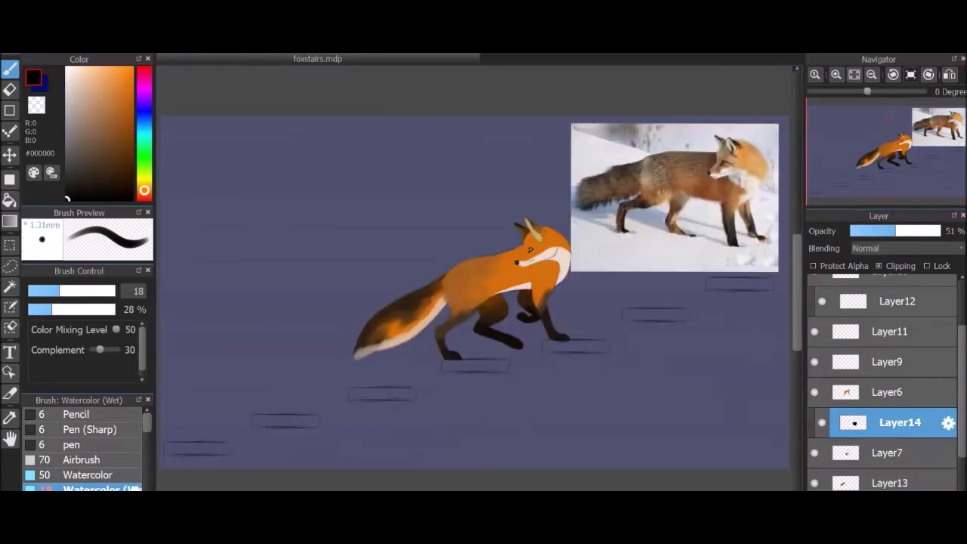
pyautogui.scroll(2, 884, 377)
pyautogui.hotkey('ctrl', '+')
pyautogui.hotkey('ctrl', '+')
pyautogui.hotkey('ctrl', '-')
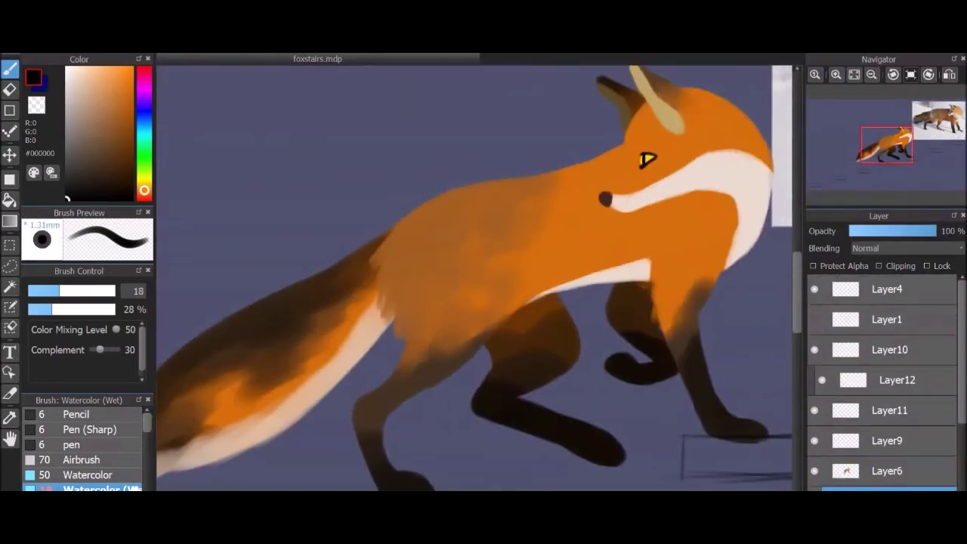
# Paint a bright orange (#FF7D00) highlight along the muzzle's bridge and brow on Layer6 at brush size 6.5.
pyautogui.hotkey('ctrl', '+')
pyautogui.moveTo(680, 151); pyautogui.dragTo(512, 308)
pyautogui.moveTo(718, 174); pyautogui.dragTo(710, 209)
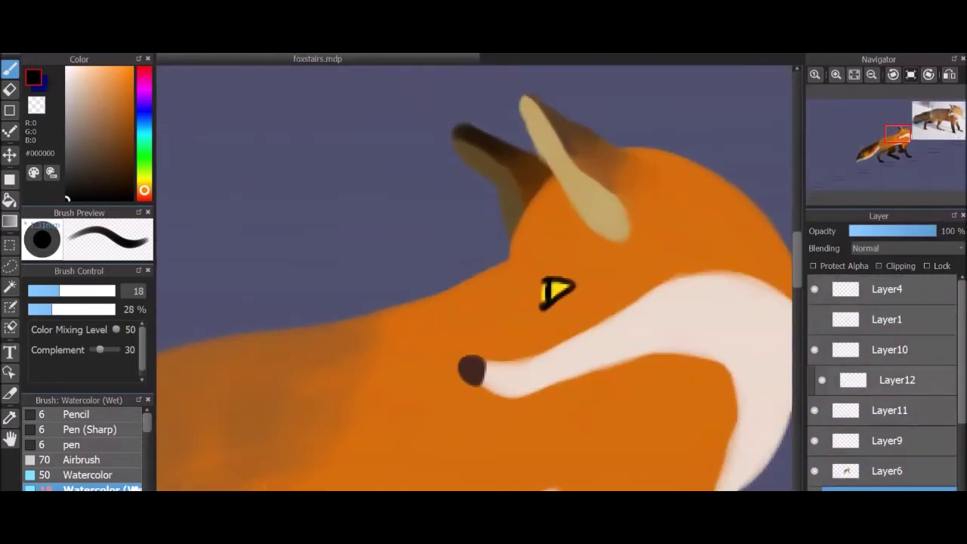
pyautogui.press('Up')
pyautogui.hotkey('ctrl', '+')
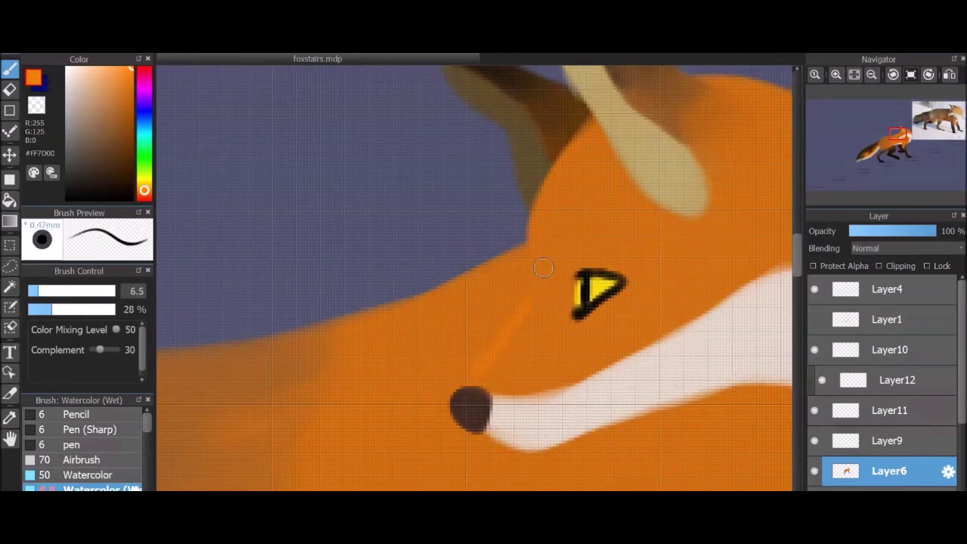
pyautogui.hotkey('ctrl', '-')
pyautogui.hotkey('ctrl', '-')
pyautogui.hotkey('ctrl', '+')
pyautogui.hotkey('ctrl', '+')
pyautogui.hotkey('ctrl', '-')
# Add #FF7D00 Oil Paint strokes around the eye and forehead at size 10.9 and soften them with the Blur brush at size 23.
pyautogui.click(83, 488)
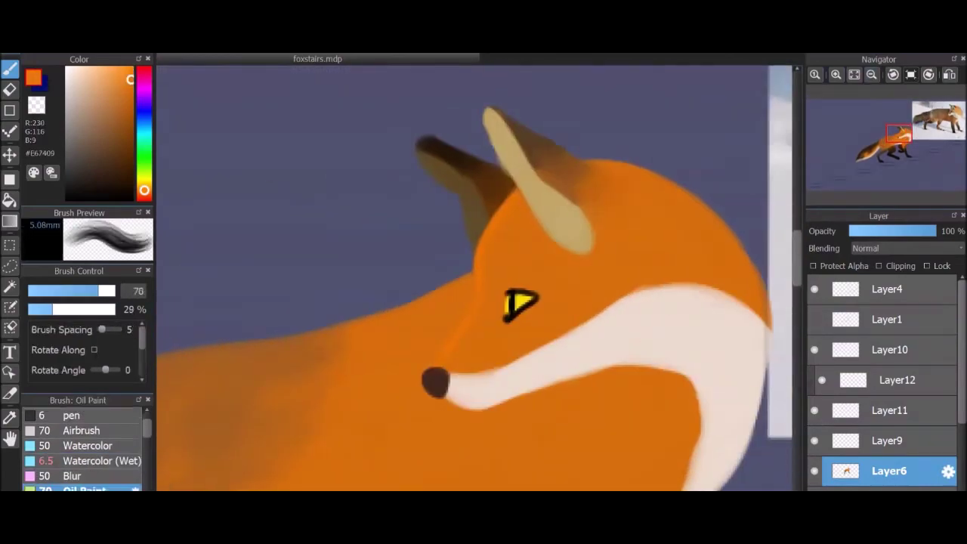
pyautogui.scroll(1, 474, 292)
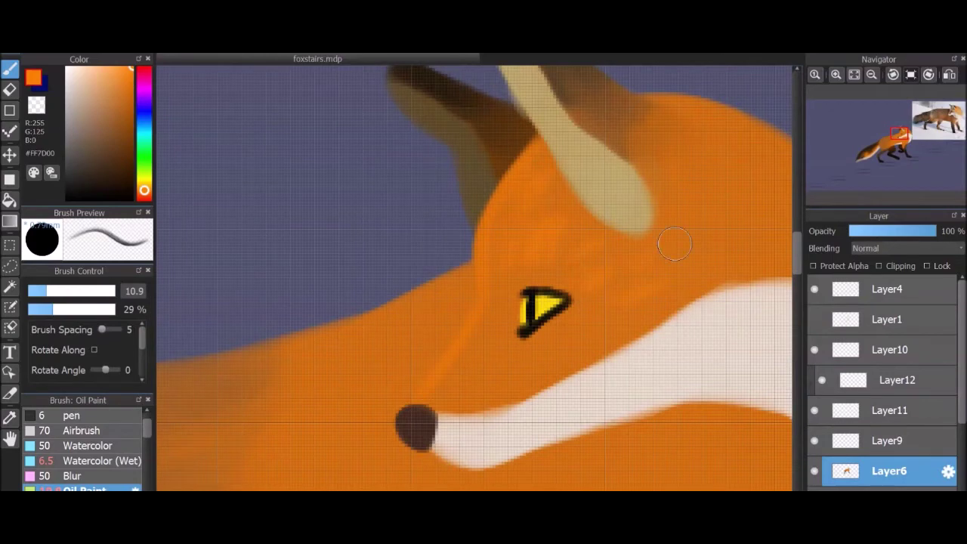
pyautogui.scroll(-1, 523, 380)
pyautogui.press('Up')
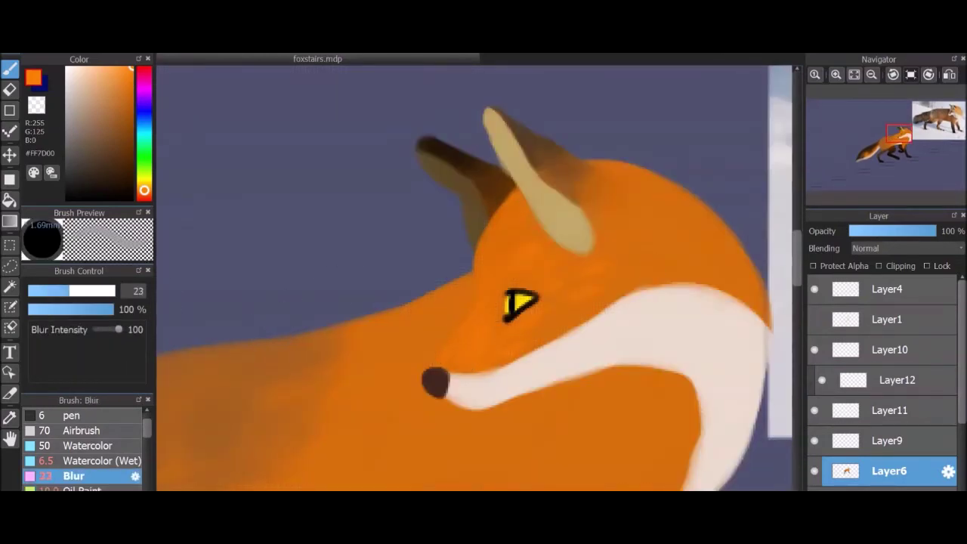
# Paint orange #FF7D00 Oil Paint fur tufts along the fox's crown and back of the head.
pyautogui.press('[')
pyautogui.press('Down')
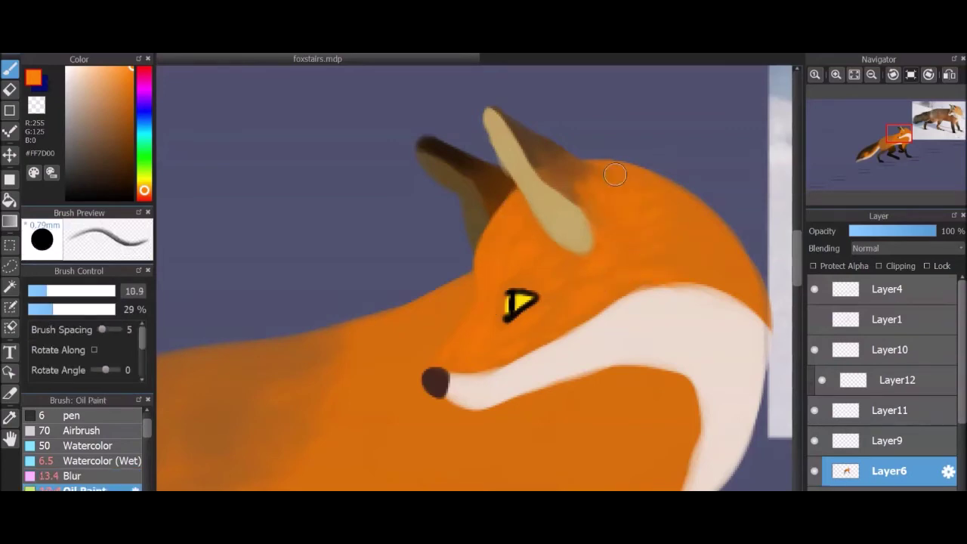
pyautogui.moveTo(615, 175)
pyautogui.mouseDown()
pyautogui.moveTo(680, 155)
pyautogui.moveTo(450, 179)
pyautogui.mouseUp()
pyautogui.press(']')
pyautogui.moveTo(362, 178); pyautogui.dragTo(521, 240)
pyautogui.press('[')
pyautogui.press('[')
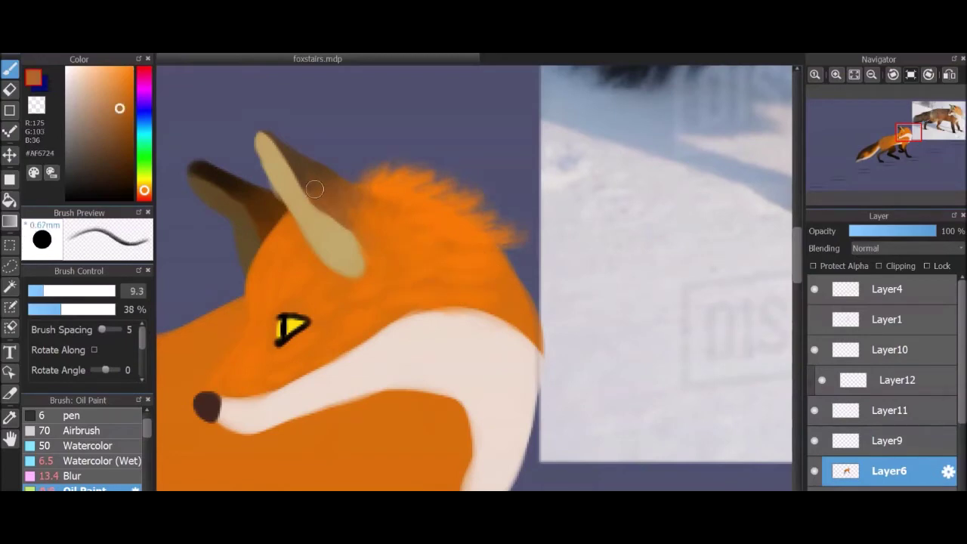
# Add brown fur along the near ear's outer edge and tan strokes around its inside at brush size 9.3.
pyautogui.scroll(2, 328, 177)
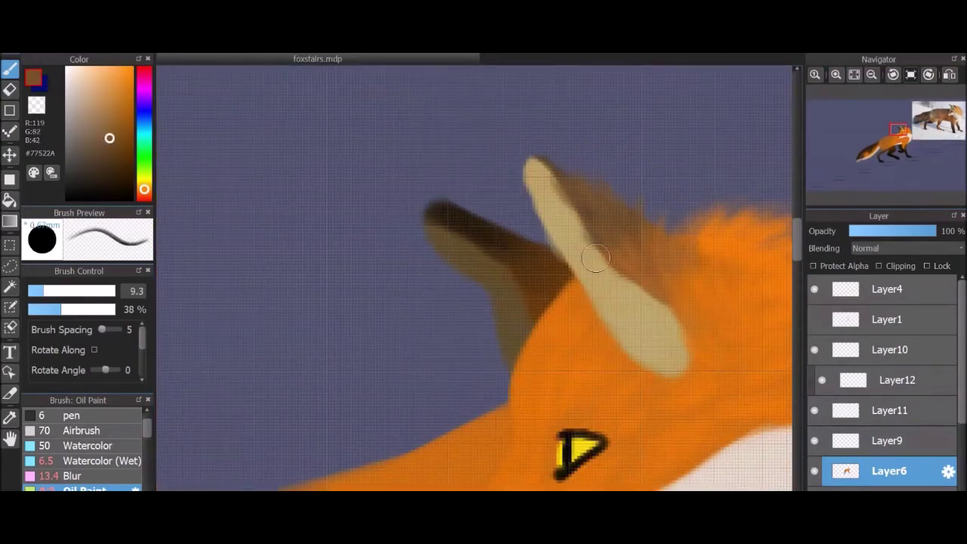
pyautogui.keyDown('alt'); pyautogui.click(582, 215); pyautogui.keyUp('alt')
pyautogui.moveTo(676, 359)
pyautogui.mouseDown()
pyautogui.moveTo(611, 273)
pyautogui.moveTo(659, 310)
pyautogui.moveTo(596, 247)
pyautogui.mouseUp()
pyautogui.keyDown('alt'); pyautogui.click(574, 206); pyautogui.keyUp('alt')
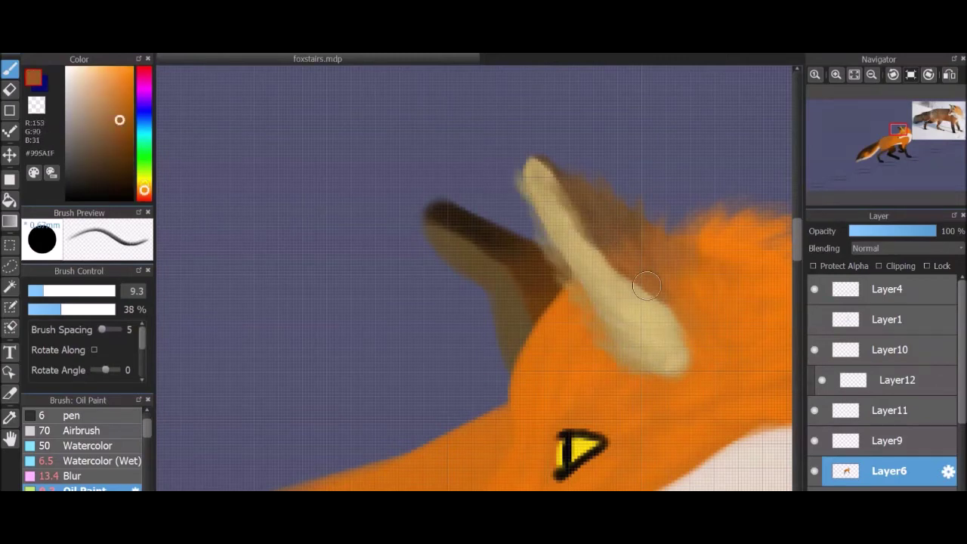
pyautogui.scroll(-2, 753, 257)
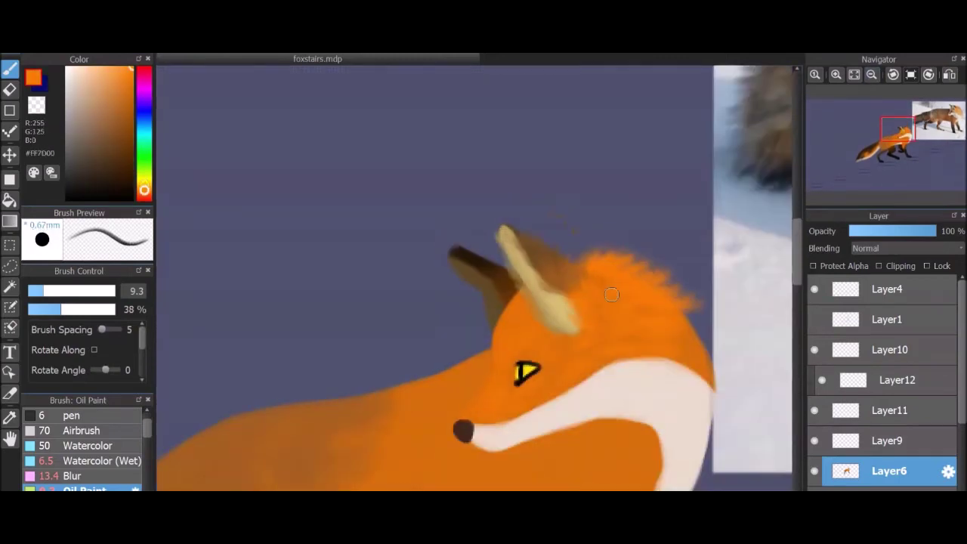
# Brighten the shoulder and lower flank with orange #F27600 Oil Paint strokes at size 17.
pyautogui.scroll(2, 773, 165)
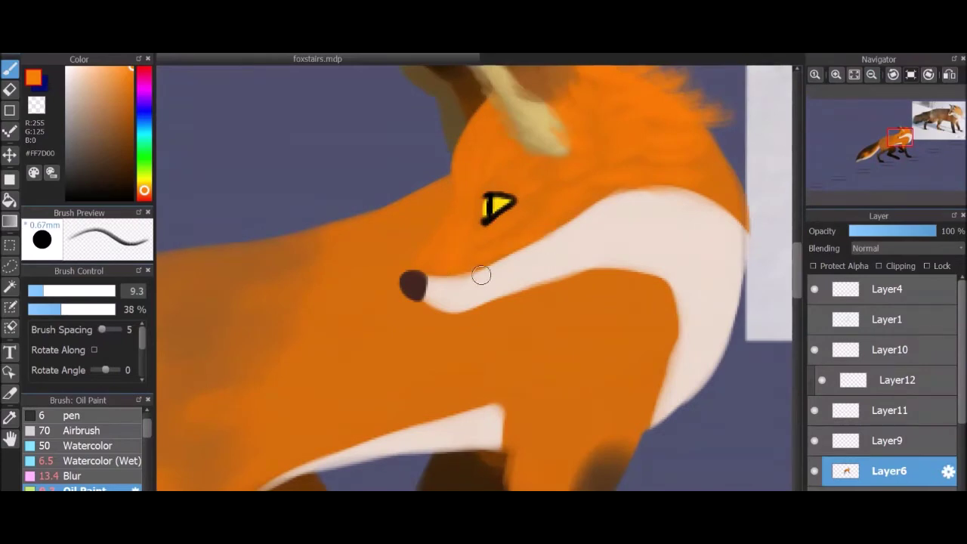
pyautogui.keyDown('alt'); pyautogui.click(194, 324); pyautogui.keyUp('alt')
pyautogui.press(']')
pyautogui.press(']')
pyautogui.press(']')
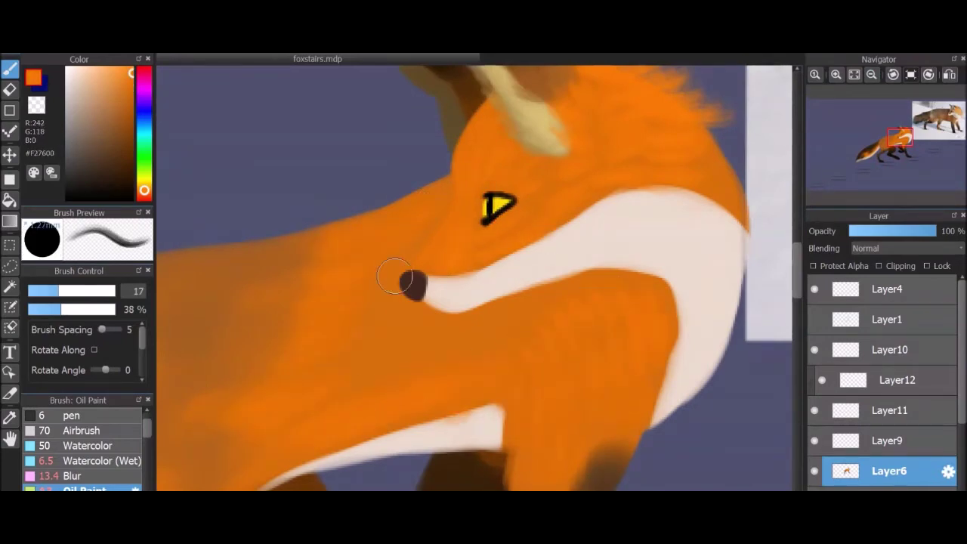
# Paint orange and brown fur strokes over the haunch, with tufts overlapping the base of the tail.
pyautogui.scroll(-3, 640, 394)
pyautogui.moveTo(552, 310); pyautogui.dragTo(597, 401)
pyautogui.moveTo(491, 272)
pyautogui.mouseDown()
pyautogui.moveTo(514, 408)
pyautogui.moveTo(483, 325)
pyautogui.mouseUp()
pyautogui.moveTo(345, 259)
pyautogui.mouseDown()
pyautogui.moveTo(572, 222)
pyautogui.moveTo(377, 380)
pyautogui.moveTo(438, 408)
pyautogui.mouseUp()
pyautogui.press(']')
pyautogui.keyDown('alt'); pyautogui.click(572, 222); pyautogui.keyUp('alt')
pyautogui.moveTo(529, 193); pyautogui.dragTo(483, 219)
pyautogui.press('[')
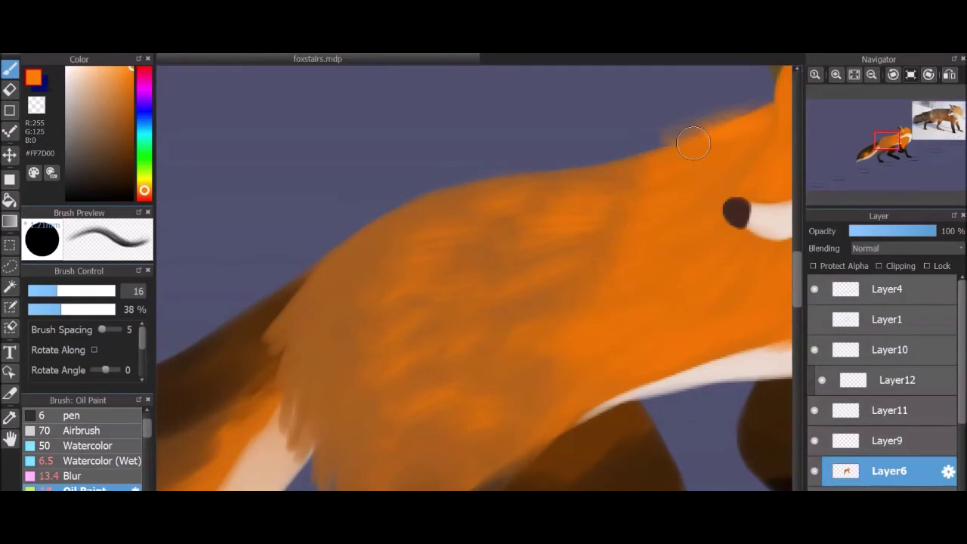
# Extend #FF7D00 fur strokes over the flank, the back of the neck and the upper foreleg at size 16.
pyautogui.moveTo(620, 227); pyautogui.dragTo(414, 274)
pyautogui.moveTo(682, 168); pyautogui.dragTo(527, 96)
pyautogui.moveTo(462, 296); pyautogui.dragTo(475, 454)
pyautogui.scroll(-1, 609, 198)
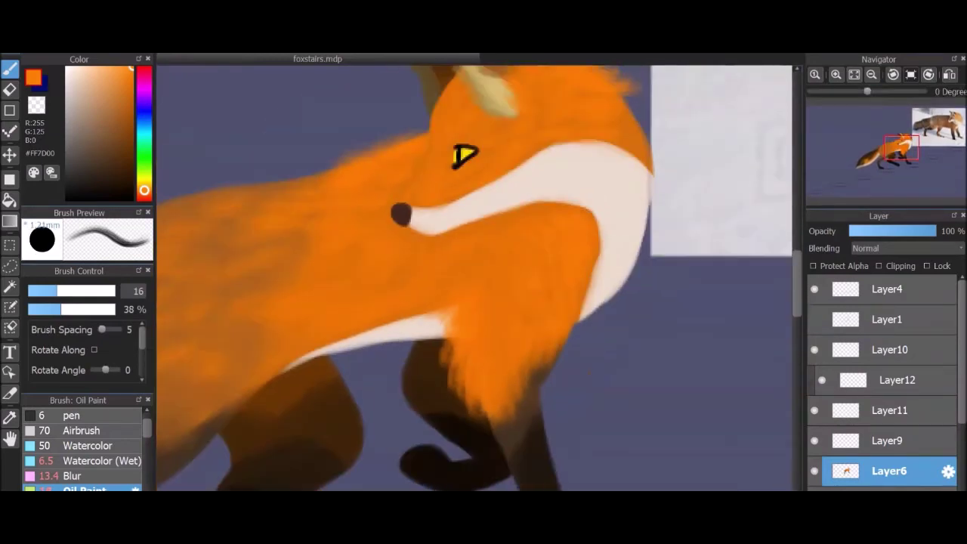
# Paint darker orange #BC610A fur tufts behind the cheek and blend them with #F07500.
pyautogui.click(130, 101)
pyautogui.scroll(2, 476, 278)
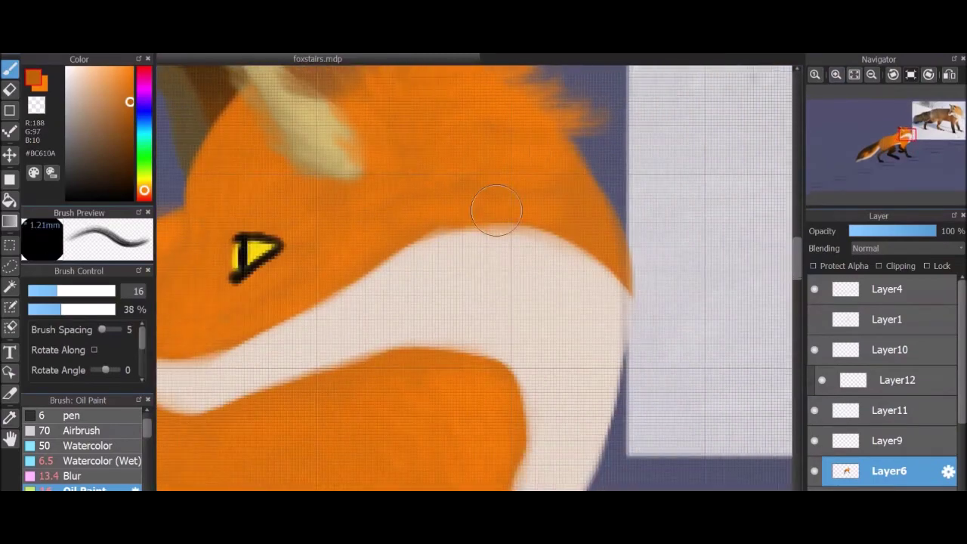
pyautogui.moveTo(643, 249); pyautogui.dragTo(639, 287)
pyautogui.click(130, 73)
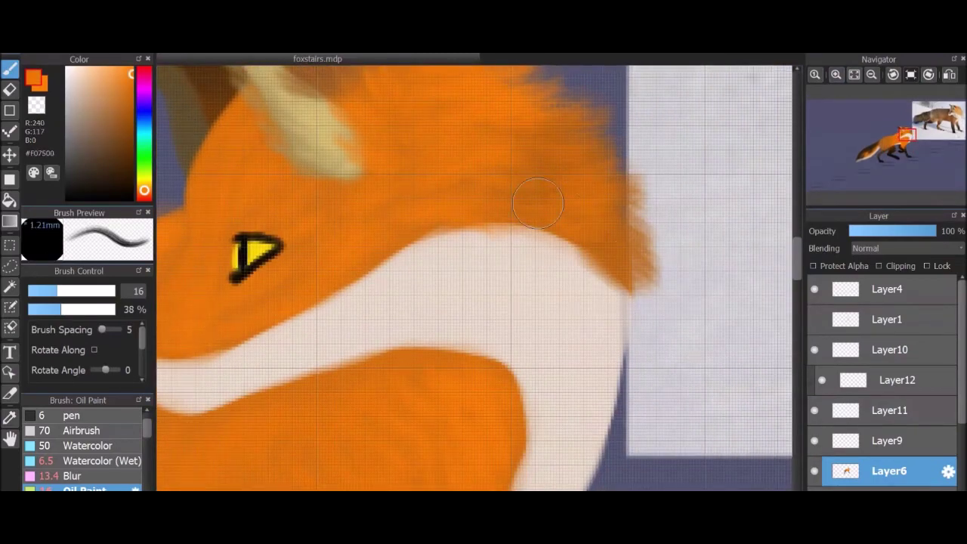
pyautogui.scroll(-2, 572, 214)
pyautogui.scroll(-2, 572, 214)
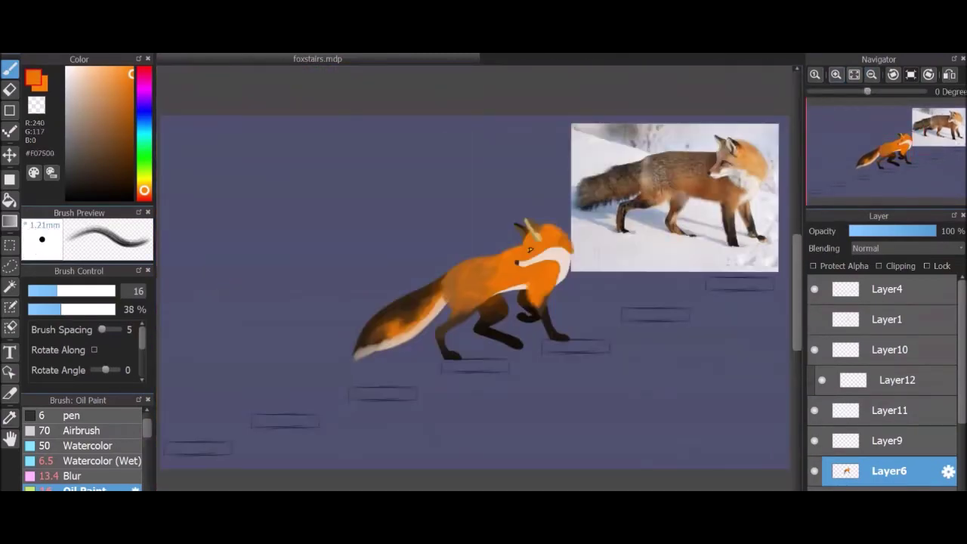
pyautogui.scroll(5, 529, 249)
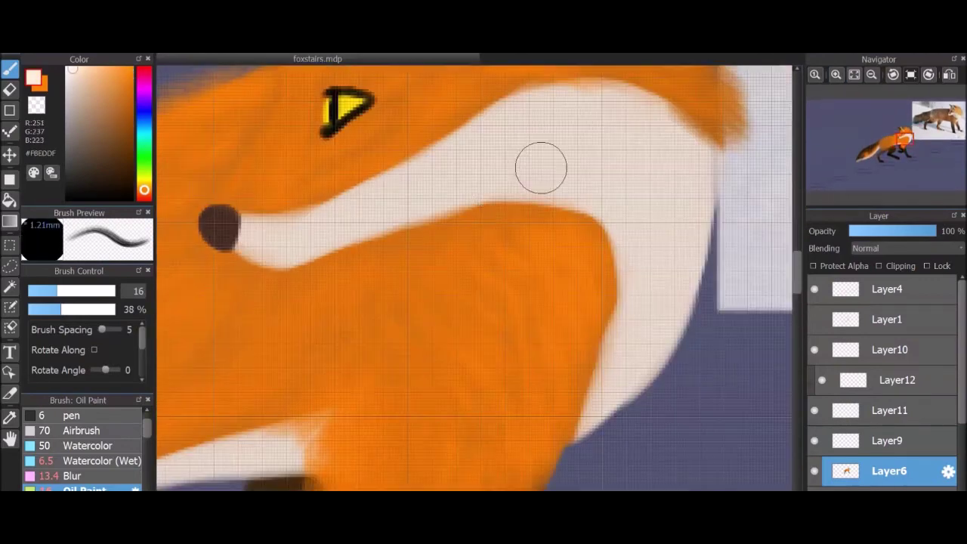
# Paint cream and white fur strokes over the cheek and chest ruff, giving their outer edge tufts.
pyautogui.keyDown('alt'); pyautogui.click(539, 162); pyautogui.keyUp('alt')
pyautogui.scroll(-1, 662, 147)
pyautogui.moveTo(661, 146)
pyautogui.mouseDown()
pyautogui.moveTo(578, 173)
pyautogui.moveTo(587, 181)
pyautogui.moveTo(566, 367)
pyautogui.moveTo(580, 272)
pyautogui.mouseUp()
pyautogui.moveTo(627, 299)
pyautogui.mouseDown()
pyautogui.moveTo(639, 189)
pyautogui.moveTo(579, 347)
pyautogui.moveTo(582, 250)
pyautogui.mouseUp()
pyautogui.keyDown('alt'); pyautogui.click(582, 249); pyautogui.keyUp('alt')
pyautogui.moveTo(627, 189)
pyautogui.mouseDown()
pyautogui.moveTo(606, 201)
pyautogui.moveTo(613, 298)
pyautogui.moveTo(595, 305)
pyautogui.moveTo(534, 193)
pyautogui.mouseUp()
pyautogui.moveTo(361, 258); pyautogui.dragTo(491, 203)
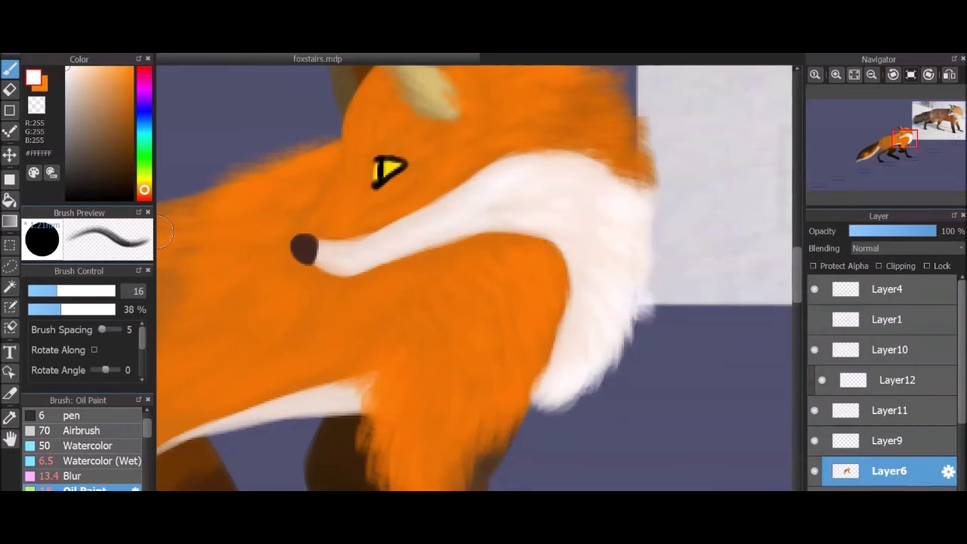
# Layer orange fur strokes over the back of the head down to the white cheek's edge.
pyautogui.moveTo(497, 147)
pyautogui.mouseDown()
pyautogui.moveTo(582, 143)
pyautogui.moveTo(563, 152)
pyautogui.moveTo(630, 181)
pyautogui.moveTo(582, 155)
pyautogui.mouseUp()
pyautogui.moveTo(529, 151)
pyautogui.mouseDown()
pyautogui.moveTo(463, 369)
pyautogui.moveTo(565, 223)
pyautogui.mouseUp()
pyautogui.moveTo(521, 113); pyautogui.dragTo(596, 176)
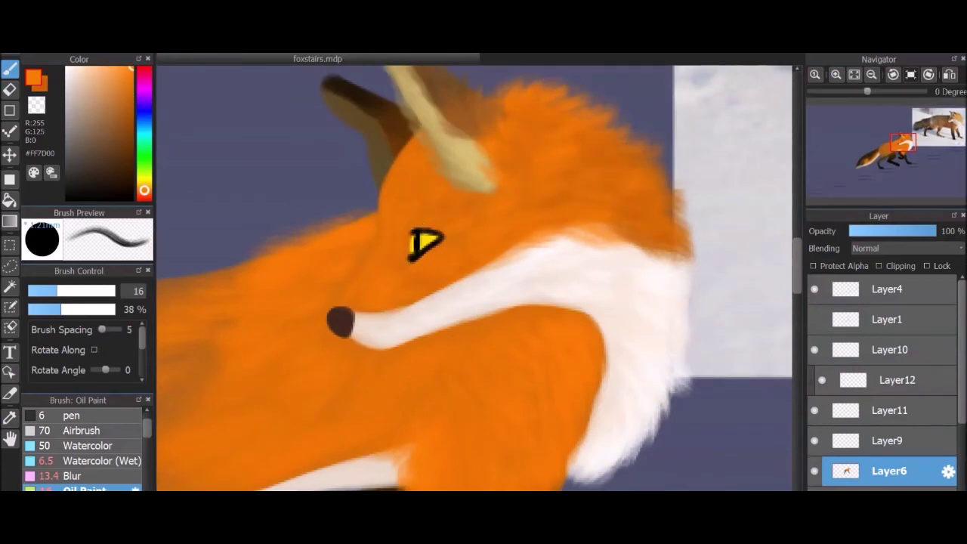
# Paint darker orange fur strokes across the flank and shoulder below the head at size 16.
pyautogui.moveTo(411, 411); pyautogui.dragTo(515, 203)
pyautogui.keyDown('alt'); pyautogui.click(285, 240); pyautogui.keyUp('alt')
pyautogui.moveTo(285, 240); pyautogui.dragTo(468, 192)
pyautogui.moveTo(272, 310); pyautogui.dragTo(406, 203)
pyautogui.moveTo(564, 287)
pyautogui.mouseDown()
pyautogui.moveTo(568, 249)
pyautogui.moveTo(611, 262)
pyautogui.mouseUp()
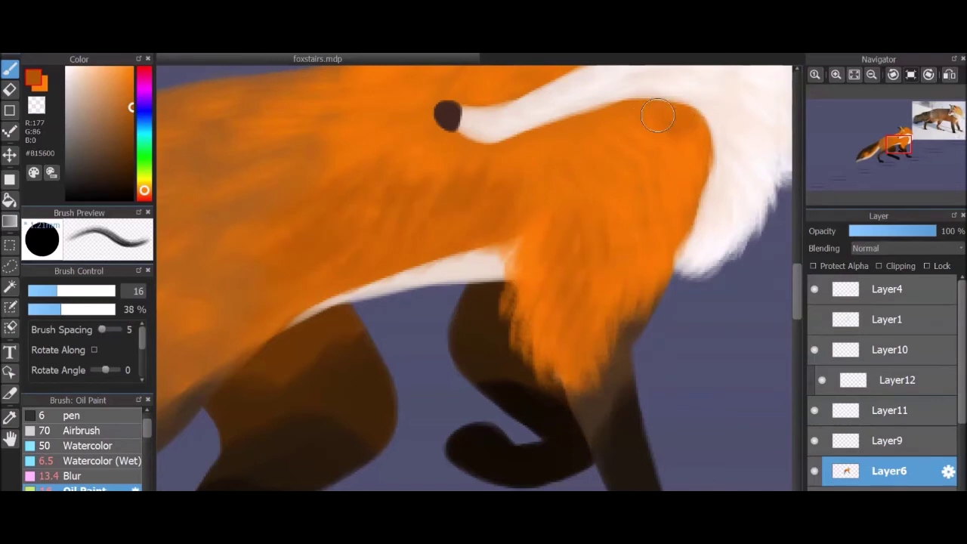
# Shade the fur beneath the muzzle and cheek with dark brown #8C4A0C at size 14.
pyautogui.keyDown('alt'); pyautogui.click(476, 148); pyautogui.keyUp('alt')
pyautogui.press('[')
pyautogui.press('[')
pyautogui.keyDown('alt'); pyautogui.click(507, 129); pyautogui.keyUp('alt')
pyautogui.moveTo(507, 129); pyautogui.dragTo(524, 165)
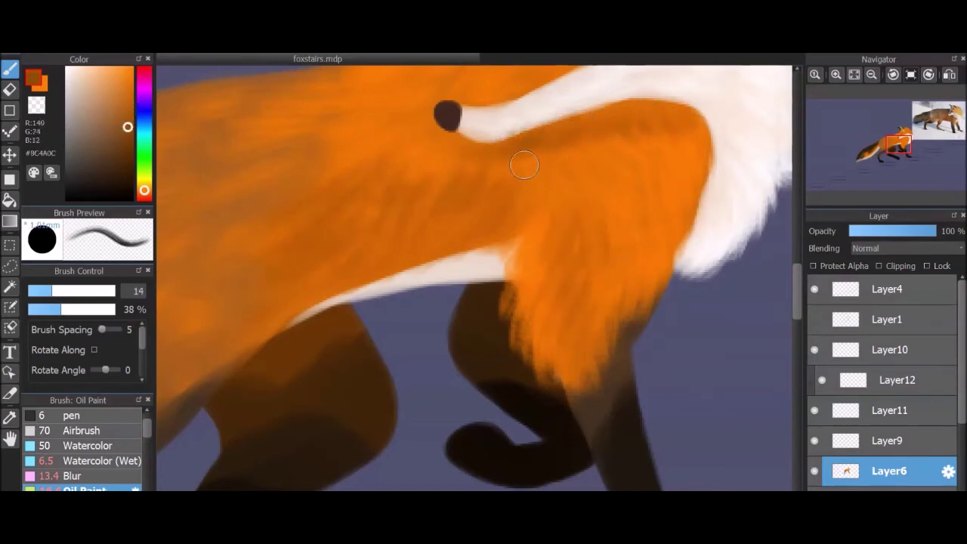
pyautogui.moveTo(594, 115); pyautogui.dragTo(585, 124)
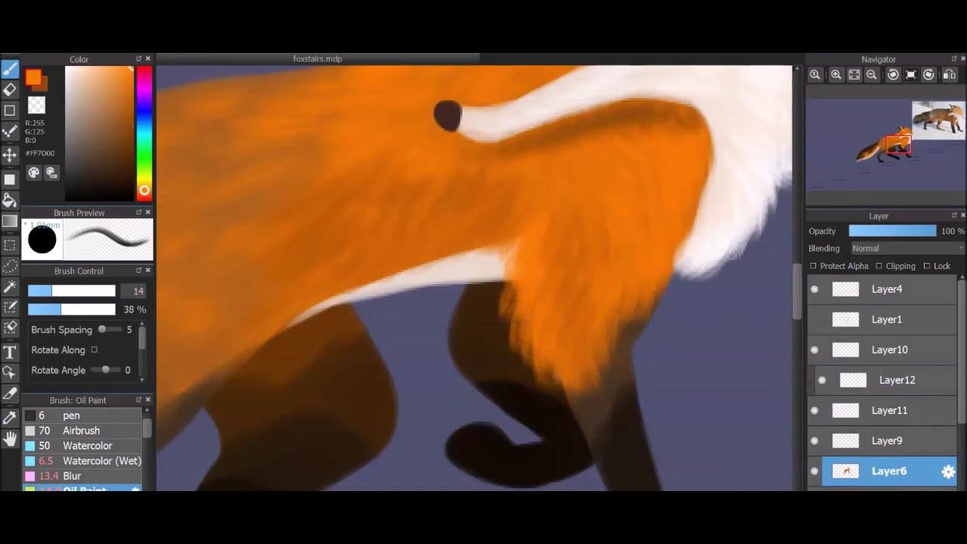
# Brighten the flank with broad #FF7D00 Oil Paint strokes at size 33.
pyautogui.moveTo(483, 204); pyautogui.dragTo(333, 188)
pyautogui.press(']')
pyautogui.press(']')
pyautogui.press(']')
pyautogui.press(']')
pyautogui.press(']')
pyautogui.press(']')
pyautogui.press(']')
pyautogui.press(']')
pyautogui.press(']')
pyautogui.press(']')
pyautogui.press(']')
pyautogui.press(']')
pyautogui.press(']')
pyautogui.press(']')
pyautogui.press(']')
pyautogui.press(']')
pyautogui.press(']')
pyautogui.press(']')
pyautogui.press(']')
pyautogui.moveTo(272, 189); pyautogui.dragTo(491, 204)
pyautogui.moveTo(345, 130); pyautogui.dragTo(272, 151)
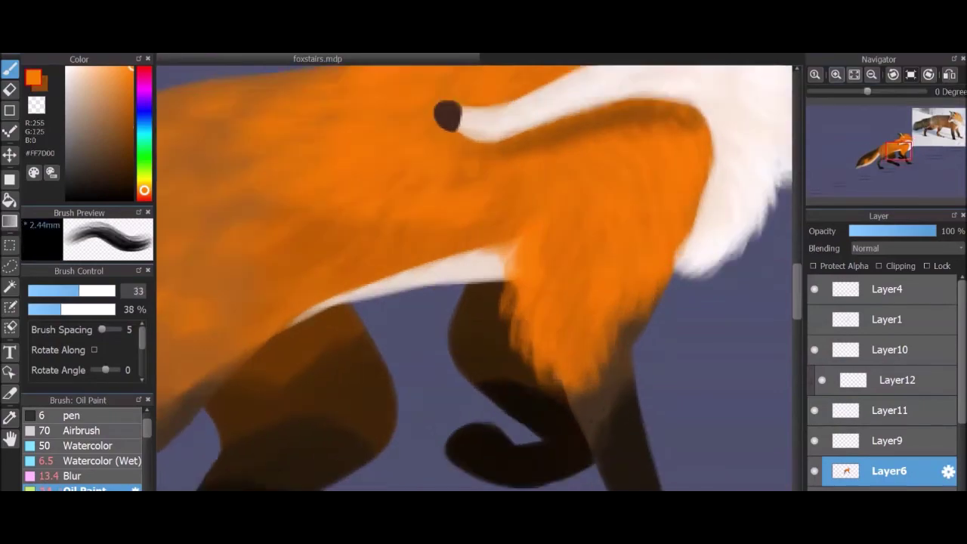
# Refine the white cheek and muzzle fur with off-white #F0E8E0 strokes at size 10.7.
pyautogui.scroll(2, 479, 278)
pyautogui.press('[')
pyautogui.press('[')
pyautogui.press('[')
pyautogui.press('[')
pyautogui.press('[')
pyautogui.press('[')
pyautogui.press('[')
pyautogui.press('[')
pyautogui.press('[')
pyautogui.press('[')
pyautogui.keyDown('alt'); pyautogui.click(556, 242); pyautogui.keyUp('alt')
pyautogui.scroll(3, 557, 242)
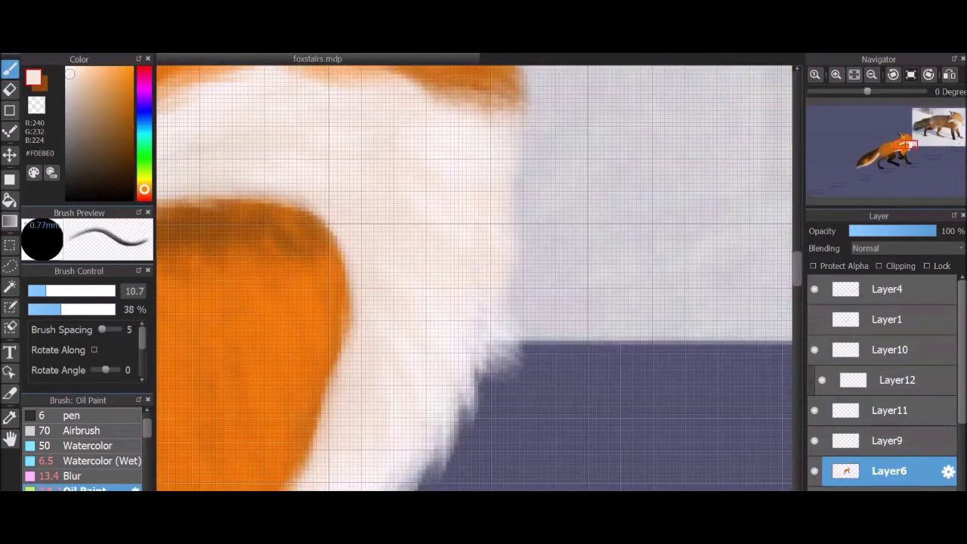
pyautogui.moveTo(291, 201); pyautogui.dragTo(475, 259)
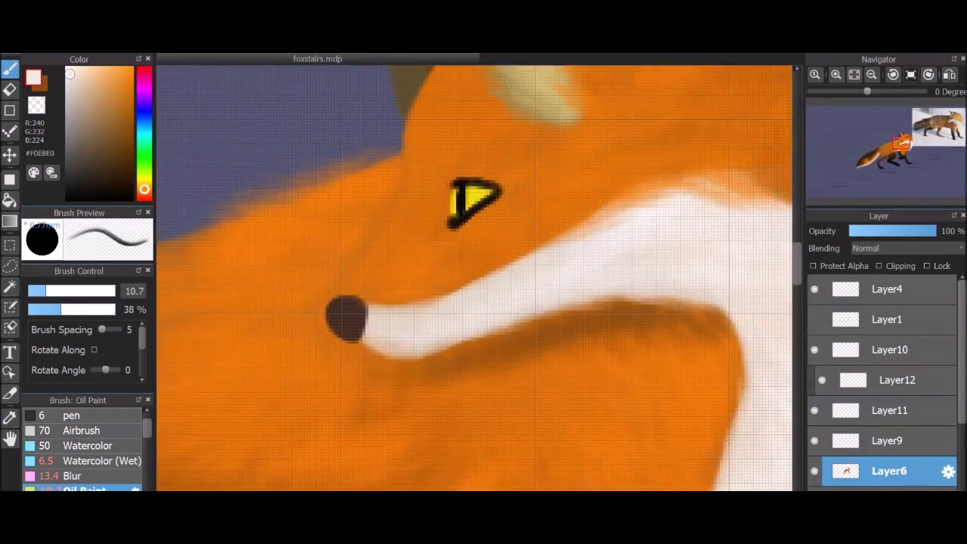
pyautogui.scroll(-3, 475, 259)
# Return to Layer6 and paint brownish-orange fur along the back and the haunch's outer edge at size 19.
pyautogui.click(899, 380)
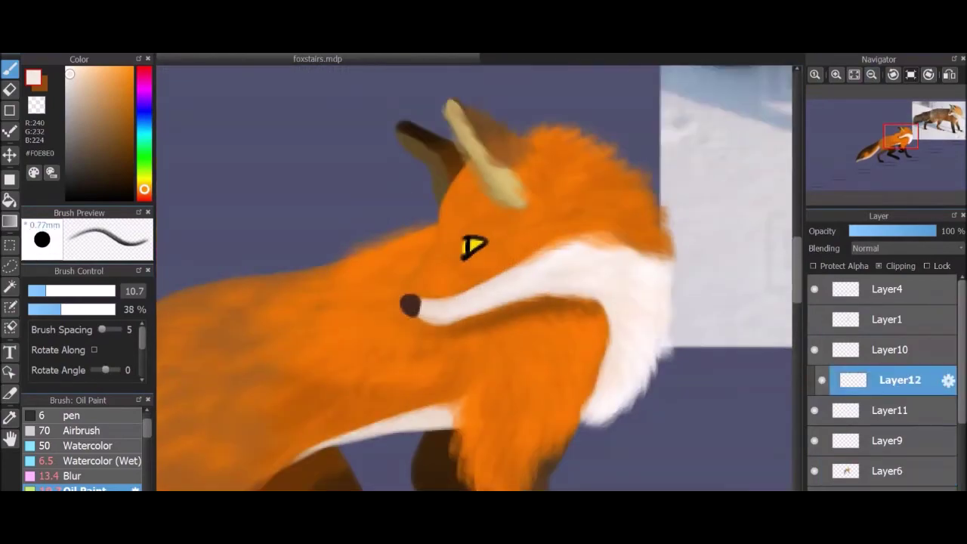
pyautogui.click(890, 410)
pyautogui.scroll(-2, 889, 410)
pyautogui.click(889, 409)
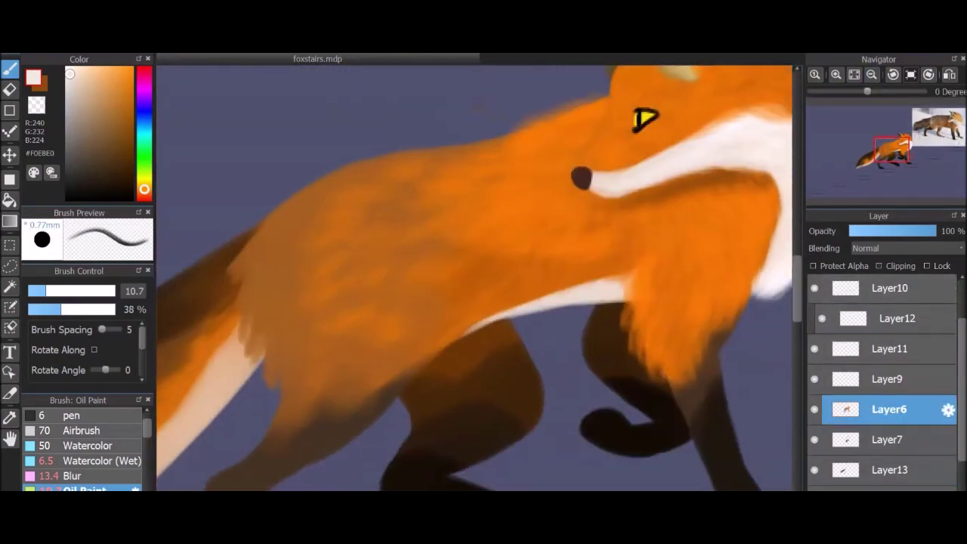
pyautogui.moveTo(151, 194); pyautogui.dragTo(217, 176)
pyautogui.press(']')
pyautogui.moveTo(344, 215); pyautogui.dragTo(379, 325)
pyautogui.keyDown('alt'); pyautogui.click(494, 145); pyautogui.keyUp('alt')
pyautogui.moveTo(509, 130)
pyautogui.mouseDown()
pyautogui.moveTo(320, 203)
pyautogui.moveTo(299, 294)
pyautogui.mouseUp()
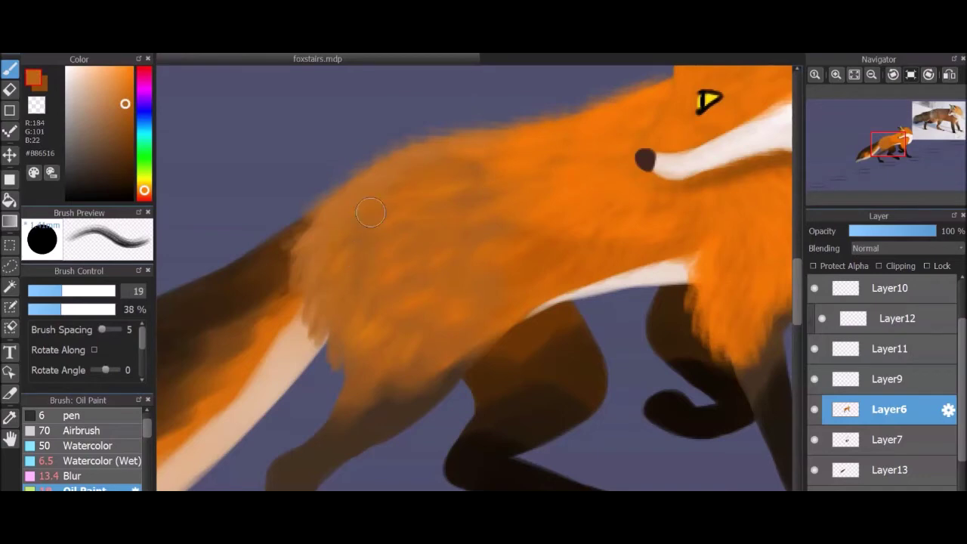
# Blend brown and #FF7D00 fur strokes across the haunch and down into the upper hind leg.
pyautogui.press(']')
pyautogui.moveTo(453, 261)
pyautogui.mouseDown()
pyautogui.moveTo(410, 340)
pyautogui.moveTo(475, 204)
pyautogui.mouseUp()
pyautogui.keyDown('alt'); pyautogui.click(423, 173); pyautogui.keyUp('alt')
pyautogui.moveTo(423, 173)
pyautogui.mouseDown()
pyautogui.moveTo(469, 301)
pyautogui.moveTo(423, 347)
pyautogui.mouseUp()
pyautogui.keyDown('alt'); pyautogui.click(572, 189); pyautogui.keyUp('alt')
pyautogui.moveTo(483, 280)
pyautogui.mouseDown()
pyautogui.moveTo(388, 280)
pyautogui.moveTo(401, 227)
pyautogui.mouseUp()
pyautogui.scroll(-2, 474, 278)
pyautogui.scroll(2, 460, 169)
pyautogui.scroll(2, 470, 287)
pyautogui.press('[')
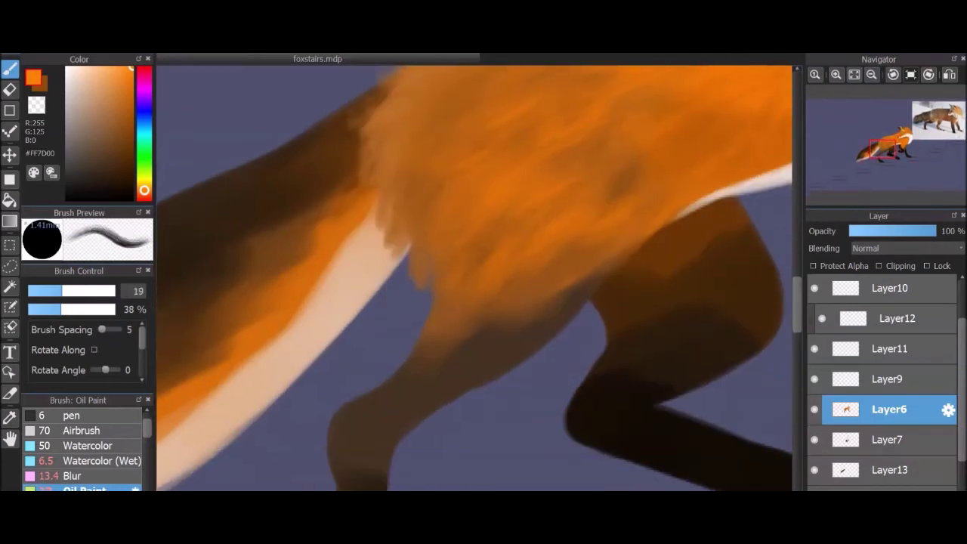
pyautogui.moveTo(567, 254)
pyautogui.mouseDown()
pyautogui.moveTo(448, 315)
pyautogui.moveTo(497, 377)
pyautogui.mouseUp()
# Darken the near hind leg's lower part and paw with near-black #0F0B07 at size 19.
pyautogui.scroll(-3, 448, 315)
pyautogui.keyDown('alt'); pyautogui.click(449, 290); pyautogui.keyUp('alt')
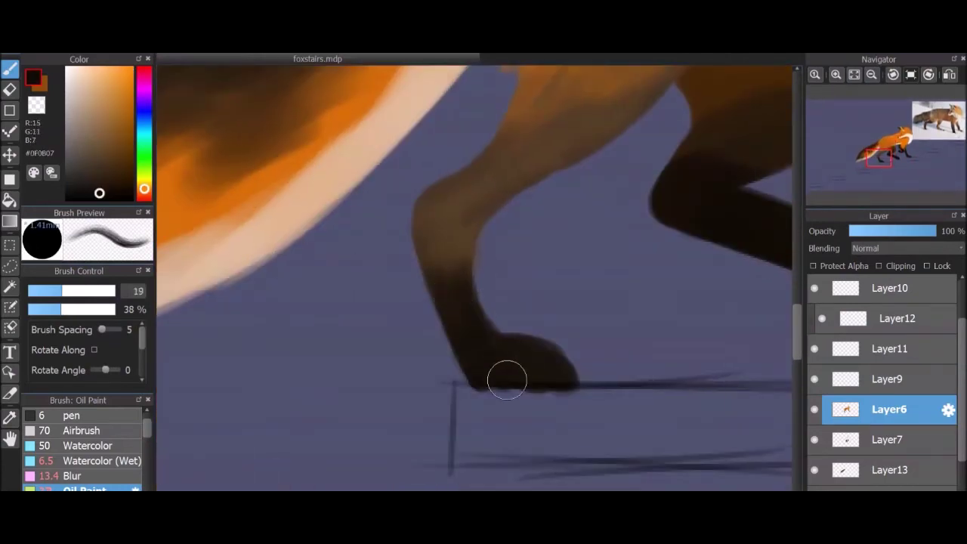
pyautogui.scroll(-2, 461, 257)
pyautogui.moveTo(461, 257); pyautogui.dragTo(151, 370)
# Blend the foreleg's orange fur into its dark lower part with orange and dark strokes at size 19.
pyautogui.keyDown('alt'); pyautogui.click(430, 117); pyautogui.keyUp('alt')
pyautogui.scroll(2, 431, 117)
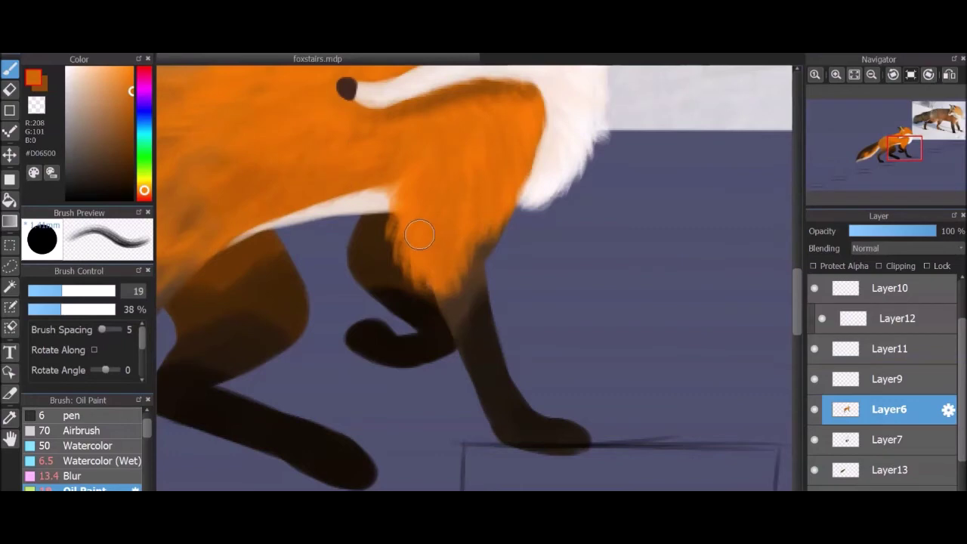
pyautogui.moveTo(425, 266)
pyautogui.mouseDown()
pyautogui.moveTo(464, 278)
pyautogui.moveTo(424, 280)
pyautogui.moveTo(479, 327)
pyautogui.moveTo(451, 282)
pyautogui.moveTo(443, 303)
pyautogui.moveTo(457, 279)
pyautogui.moveTo(496, 387)
pyautogui.moveTo(482, 360)
pyautogui.moveTo(480, 374)
pyautogui.moveTo(527, 445)
pyautogui.moveTo(571, 449)
pyautogui.mouseUp()
pyautogui.moveTo(480, 329)
pyautogui.mouseDown()
pyautogui.moveTo(445, 227)
pyautogui.moveTo(470, 267)
pyautogui.mouseUp()
pyautogui.hotkey('ctrl', '0')
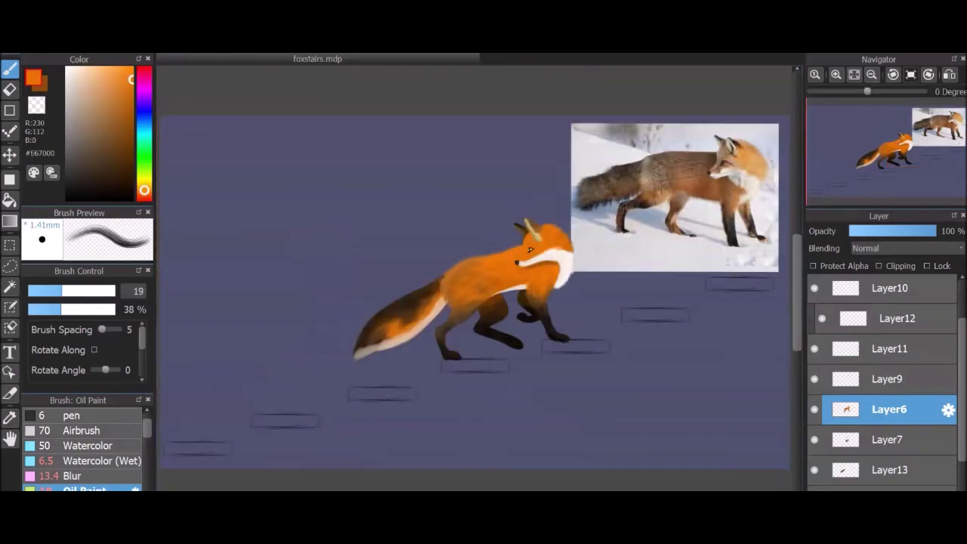
# Add sampled orange fur strokes over the flank and shoulder, enlarging the brush to size 20.
pyautogui.scroll(8, 459, 321)
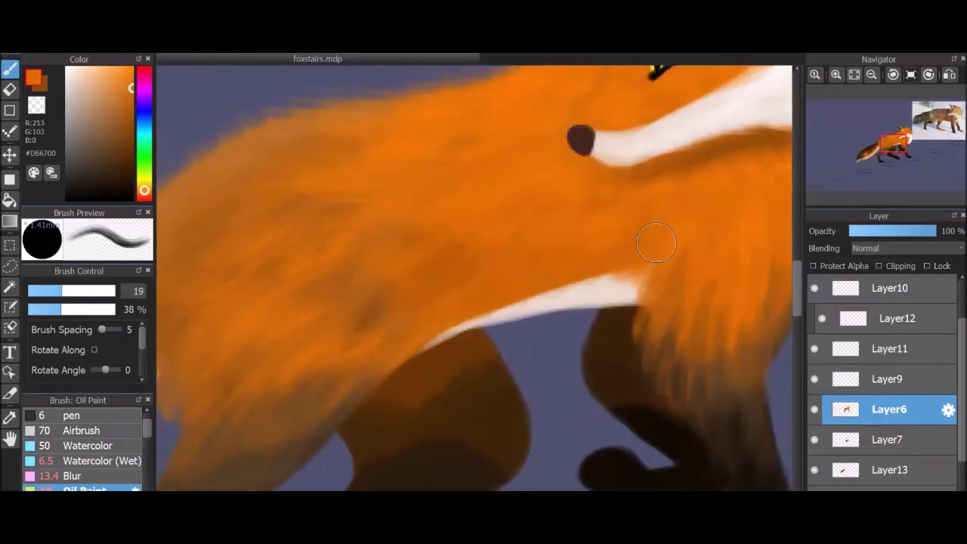
pyautogui.moveTo(459, 321)
pyautogui.mouseDown()
pyautogui.moveTo(521, 290)
pyautogui.moveTo(401, 309)
pyautogui.moveTo(415, 138)
pyautogui.moveTo(574, 227)
pyautogui.mouseUp()
pyautogui.scroll(-3, 786, 127)
pyautogui.press(']')
pyautogui.keyDown('alt'); pyautogui.click(457, 221); pyautogui.keyUp('alt')
pyautogui.moveTo(463, 217)
pyautogui.mouseDown()
pyautogui.moveTo(393, 264)
pyautogui.moveTo(463, 235)
pyautogui.mouseUp()
# Paint the belly edge near the hind leg with greyish cream #B4A99E using a smaller brush.
pyautogui.scroll(5, 591, 293)
pyautogui.keyDown('alt'); pyautogui.click(490, 315); pyautogui.keyUp('alt')
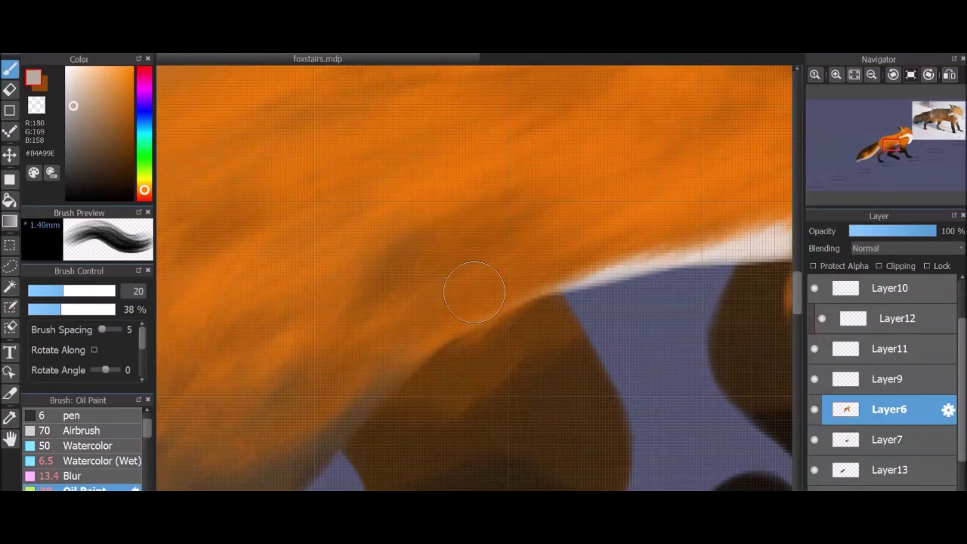
pyautogui.press('[')
pyautogui.press('[')
pyautogui.press('[')
pyautogui.press('[')
pyautogui.moveTo(490, 316)
pyautogui.mouseDown()
pyautogui.moveTo(428, 349)
pyautogui.moveTo(412, 346)
pyautogui.moveTo(611, 280)
pyautogui.moveTo(393, 332)
pyautogui.mouseUp()
# Switch to Layer13 and paint bright orange #FF8300 fur strokes along the tail's lower side.
pyautogui.scroll(-2, 198, 164)
pyautogui.keyDown('alt'); pyautogui.click(198, 164); pyautogui.keyUp('alt')
pyautogui.press(']')
pyautogui.press(']')
pyautogui.press(']')
pyautogui.scroll(-3, 293, 335)
pyautogui.scroll(2, 303, 363)
pyautogui.click(891, 470)
pyautogui.keyDown('alt'); pyautogui.click(484, 294); pyautogui.keyUp('alt')
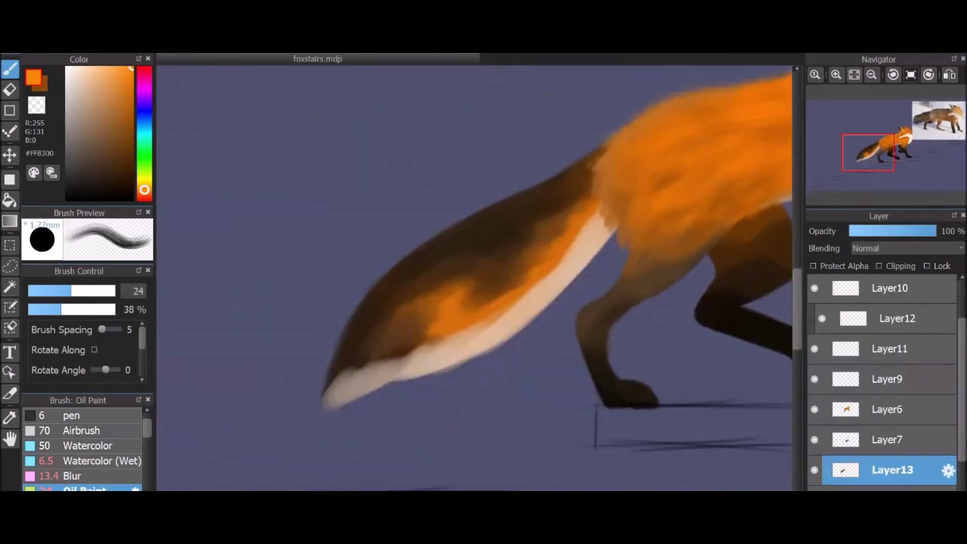
pyautogui.press(']')
pyautogui.moveTo(438, 314)
pyautogui.mouseDown()
pyautogui.moveTo(582, 176)
pyautogui.moveTo(552, 257)
pyautogui.moveTo(397, 357)
pyautogui.mouseUp()
# Paint dark brown #4B361E fur over the tail's upper side and outer edge, reducing the brush to size 18.
pyautogui.keyDown('alt'); pyautogui.click(425, 272); pyautogui.keyUp('alt')
pyautogui.moveTo(425, 272)
pyautogui.mouseDown()
pyautogui.moveTo(459, 290)
pyautogui.moveTo(574, 177)
pyautogui.mouseUp()
pyautogui.press('[')
pyautogui.press('[')
pyautogui.moveTo(463, 214)
pyautogui.mouseDown()
pyautogui.moveTo(398, 268)
pyautogui.moveTo(322, 392)
pyautogui.mouseUp()
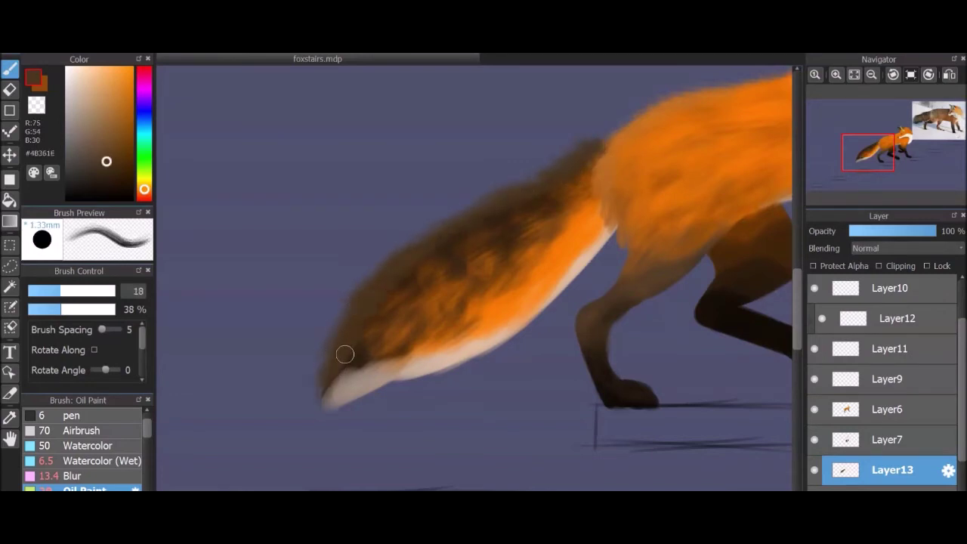
# Paint dark brown #3C2713 fur strokes over the tail's upper side and middle at brush size 25.
pyautogui.press(']')
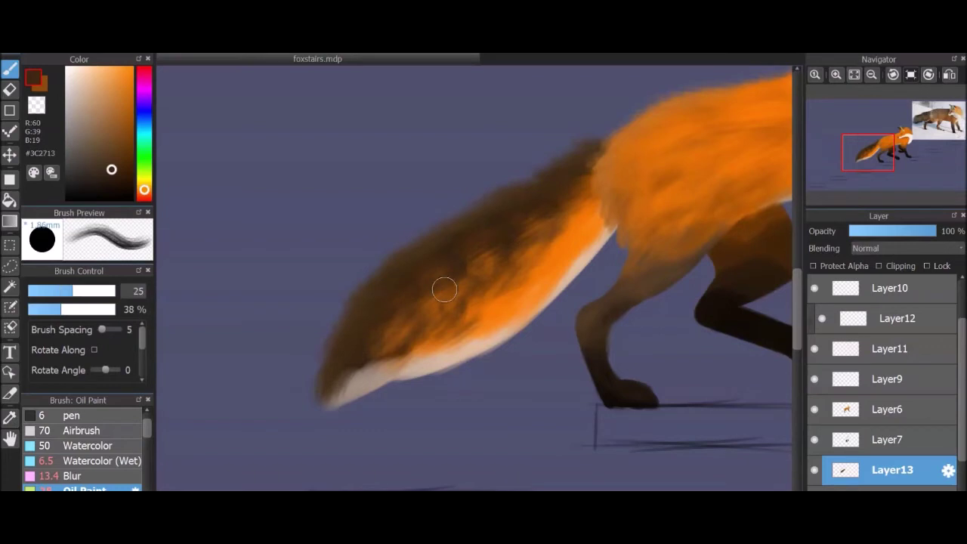
pyautogui.moveTo(505, 300); pyautogui.dragTo(386, 355)
pyautogui.moveTo(589, 223)
pyautogui.mouseDown()
pyautogui.moveTo(522, 281)
pyautogui.moveTo(521, 302)
pyautogui.mouseUp()
# Blend burnt orange #A85200 and other sampled fur tones across the tail's middle and lower side.
pyautogui.keyDown('alt'); pyautogui.click(522, 281); pyautogui.keyUp('alt')
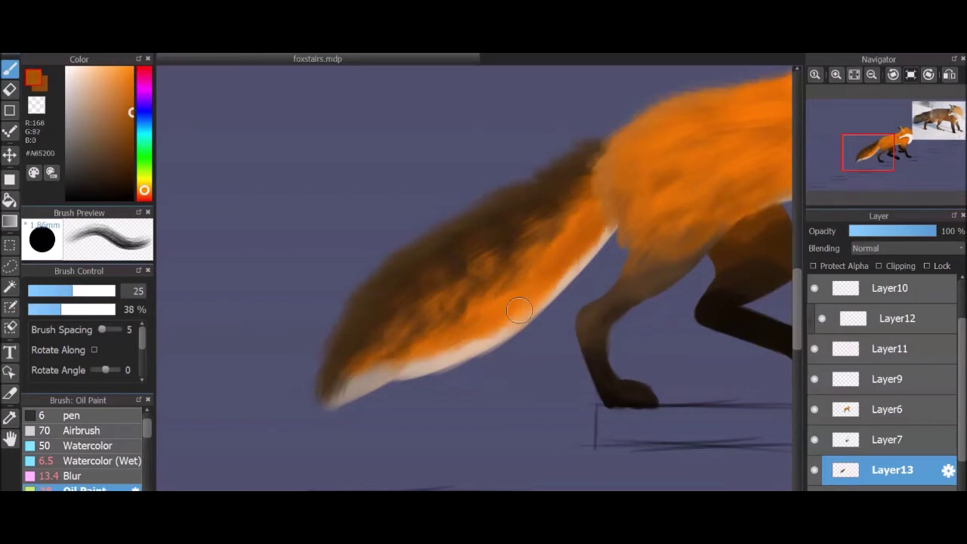
pyautogui.moveTo(427, 348); pyautogui.dragTo(514, 294)
pyautogui.keyDown('alt'); pyautogui.click(581, 208); pyautogui.keyUp('alt')
pyautogui.moveTo(597, 212)
pyautogui.mouseDown()
pyautogui.moveTo(557, 255)
pyautogui.moveTo(436, 304)
pyautogui.mouseUp()
pyautogui.moveTo(347, 362)
pyautogui.mouseDown()
pyautogui.moveTo(454, 279)
pyautogui.moveTo(431, 281)
pyautogui.moveTo(543, 226)
pyautogui.moveTo(471, 244)
pyautogui.mouseUp()
# Work sampled brown and orange fur strokes into the tail's dark upper band, changing the brush size to 30.
pyautogui.press(']')
pyautogui.press(']')
pyautogui.press(']')
pyautogui.keyDown('alt'); pyautogui.click(503, 238); pyautogui.keyUp('alt')
pyautogui.keyDown('alt'); pyautogui.click(468, 249); pyautogui.keyUp('alt')
pyautogui.moveTo(529, 223)
pyautogui.mouseDown()
pyautogui.moveTo(454, 265)
pyautogui.moveTo(443, 274)
pyautogui.moveTo(453, 279)
pyautogui.mouseUp()
pyautogui.press('[')
pyautogui.press('[')
# Paint white #FFFFFF fur strokes along the tail's lower edge and tip at brush size 30.
pyautogui.keyDown('alt'); pyautogui.click(472, 304); pyautogui.keyUp('alt')
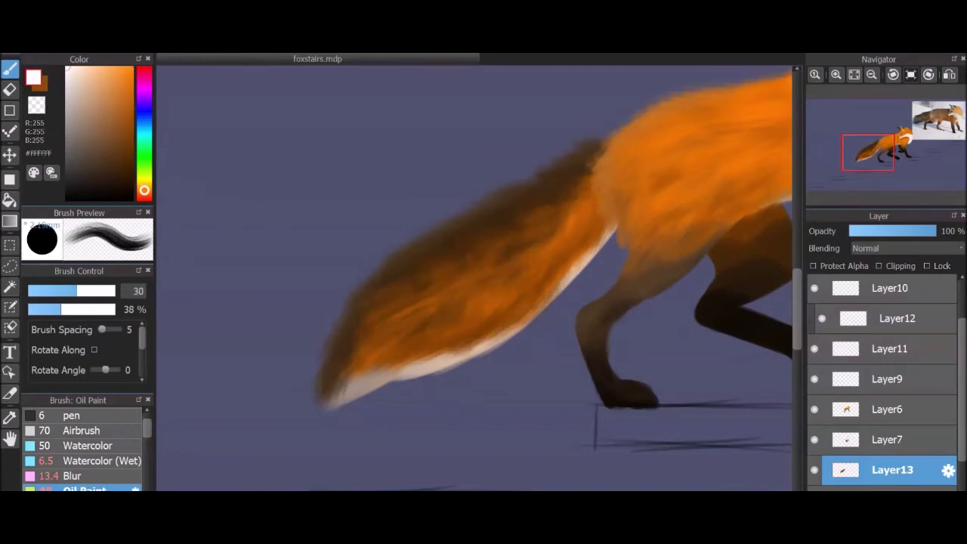
pyautogui.moveTo(325, 404); pyautogui.dragTo(415, 381)
pyautogui.moveTo(620, 227); pyautogui.dragTo(492, 352)
pyautogui.moveTo(528, 318); pyautogui.dragTo(371, 400)
# Overlap the tail's white edge with sampled orange fur strokes, including #E36F00, from the rump towards the tip.
pyautogui.keyDown('alt'); pyautogui.click(529, 287); pyautogui.keyUp('alt')
pyautogui.moveTo(528, 287); pyautogui.dragTo(363, 349)
pyautogui.keyDown('alt'); pyautogui.click(529, 249); pyautogui.keyUp('alt')
pyautogui.moveTo(619, 220); pyautogui.dragTo(484, 348)
pyautogui.moveTo(590, 235); pyautogui.dragTo(385, 367)
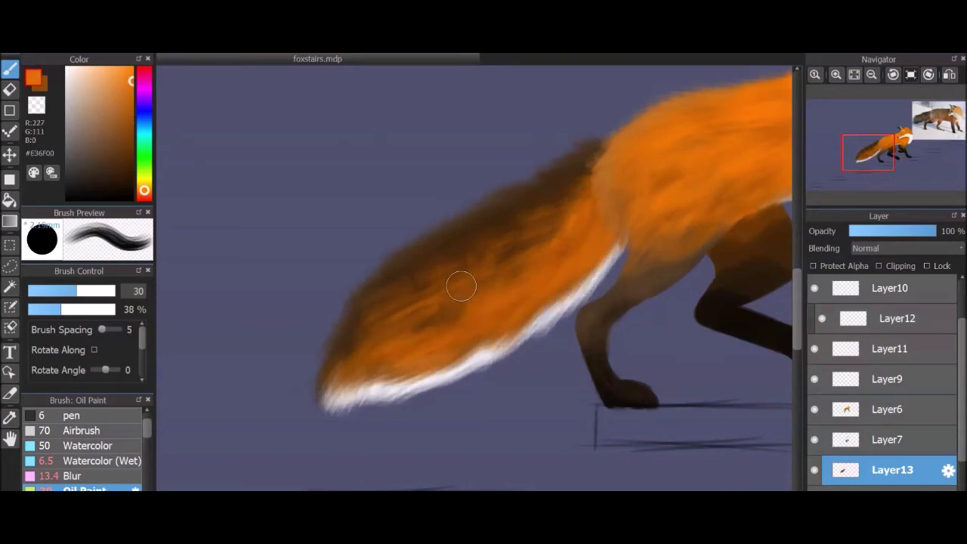
pyautogui.scroll(-5, 529, 227)
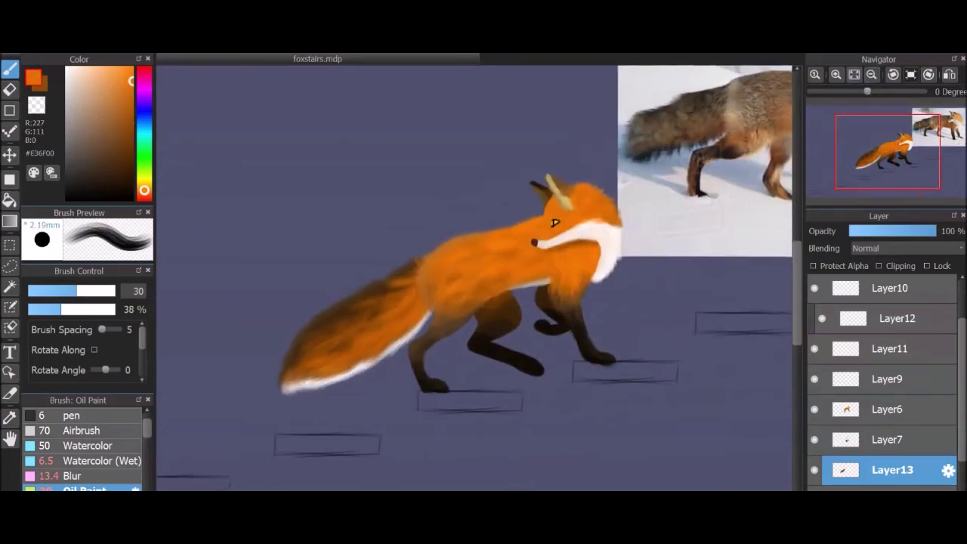
# Switch to Layer7 and blend sampled orange and brown fur into the far hind leg's thigh at brush size 21.
pyautogui.scroll(2, 479, 287)
pyautogui.scroll(-2, 884, 377)
pyautogui.click(888, 383)
pyautogui.scroll(2, 479, 287)
pyautogui.moveTo(664, 280)
pyautogui.mouseDown()
pyautogui.moveTo(641, 176)
pyautogui.moveTo(574, 227)
pyautogui.mouseUp()
pyautogui.press('[')
pyautogui.press('[')
pyautogui.press('[')
pyautogui.keyDown('alt'); pyautogui.click(636, 177); pyautogui.keyUp('alt')
pyautogui.moveTo(636, 174)
pyautogui.mouseDown()
pyautogui.moveTo(552, 227)
pyautogui.moveTo(685, 220)
pyautogui.moveTo(569, 270)
pyautogui.moveTo(548, 237)
pyautogui.moveTo(509, 226)
pyautogui.moveTo(571, 205)
pyautogui.moveTo(540, 320)
pyautogui.moveTo(593, 318)
pyautogui.moveTo(617, 335)
pyautogui.mouseUp()
# Shade the far hind leg's lower part and paw with near-black #060402 and dark brown #312313.
pyautogui.keyDown('alt'); pyautogui.click(571, 204); pyautogui.keyUp('alt')
pyautogui.keyDown('alt'); pyautogui.click(539, 319); pyautogui.keyUp('alt')
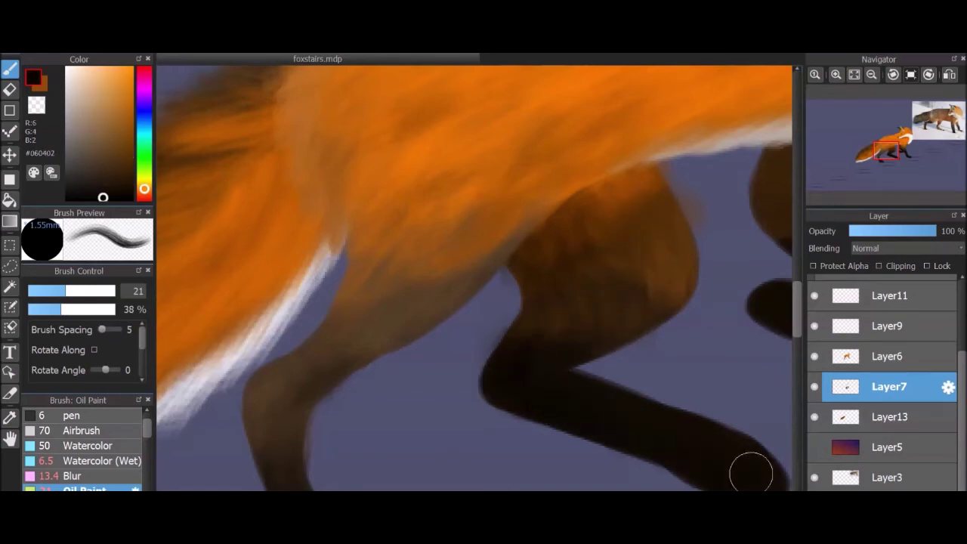
pyautogui.keyDown('alt'); pyautogui.click(543, 360); pyautogui.keyUp('alt')
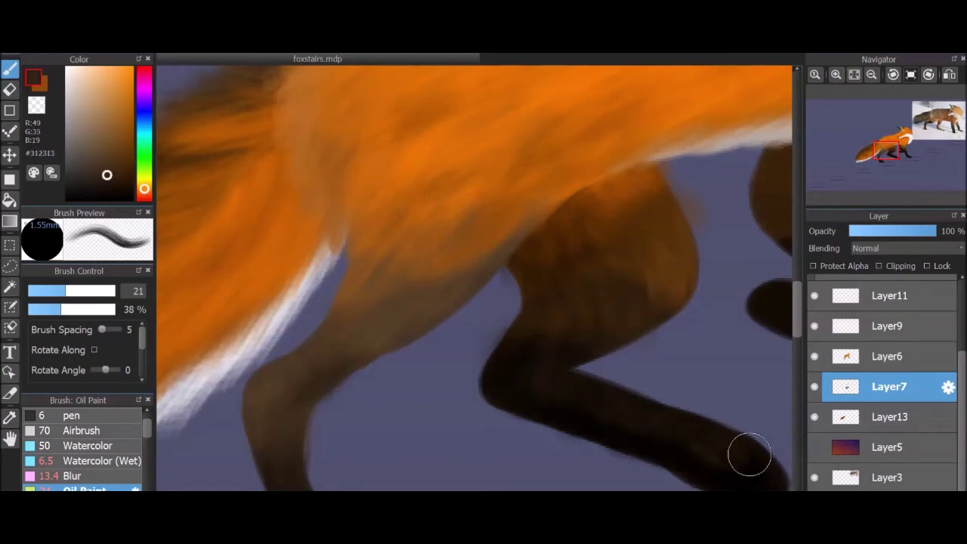
# Paint orange-brown fur along the far front leg's upper edge and dark brown #382009 inside it at brush size 15.
pyautogui.scroll(-3, 585, 380)
pyautogui.scroll(2, 440, 280)
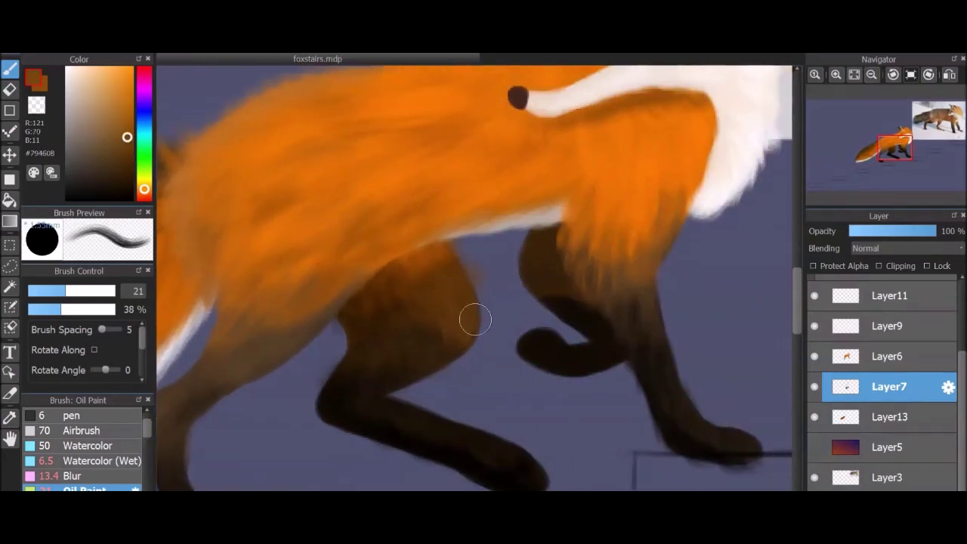
pyautogui.keyDown('alt'); pyautogui.click(521, 242); pyautogui.keyUp('alt')
pyautogui.moveTo(521, 242); pyautogui.dragTo(541, 261)
pyautogui.scroll(1, 476, 291)
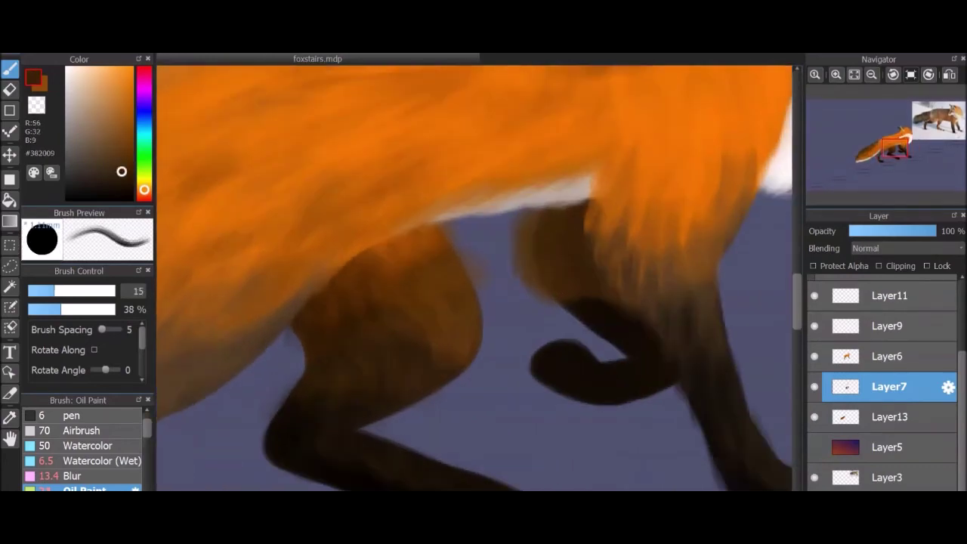
pyautogui.moveTo(590, 217); pyautogui.dragTo(583, 306)
# Shade the far front leg's lower part and raised paw with #120804, #352009 and near-black #030200.
pyautogui.keyDown('alt'); pyautogui.click(583, 305); pyautogui.keyUp('alt')
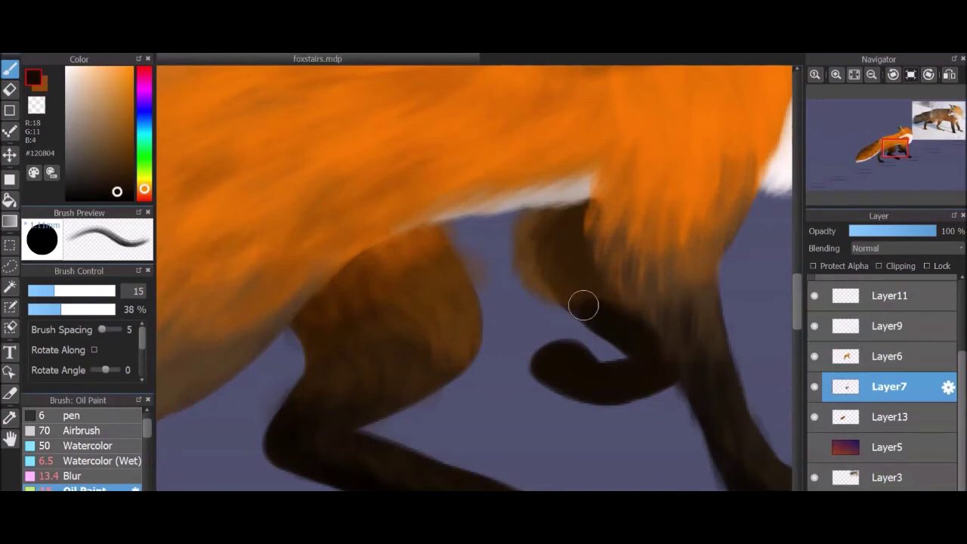
pyautogui.moveTo(577, 373); pyautogui.dragTo(633, 366)
pyautogui.scroll(-3, 559, 353)
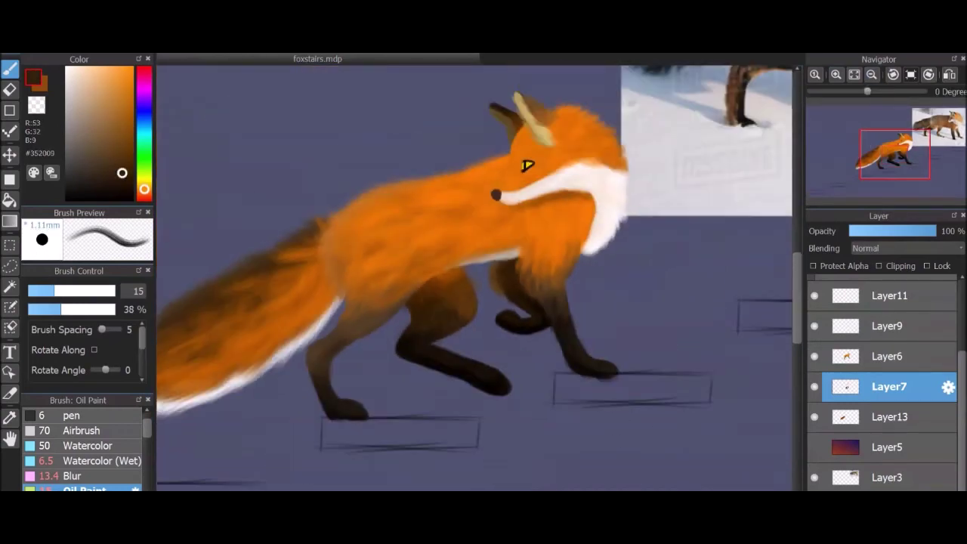
pyautogui.scroll(4, 754, 412)
pyautogui.keyDown('alt'); pyautogui.click(753, 413); pyautogui.keyUp('alt')
pyautogui.scroll(-3, 673, 431)
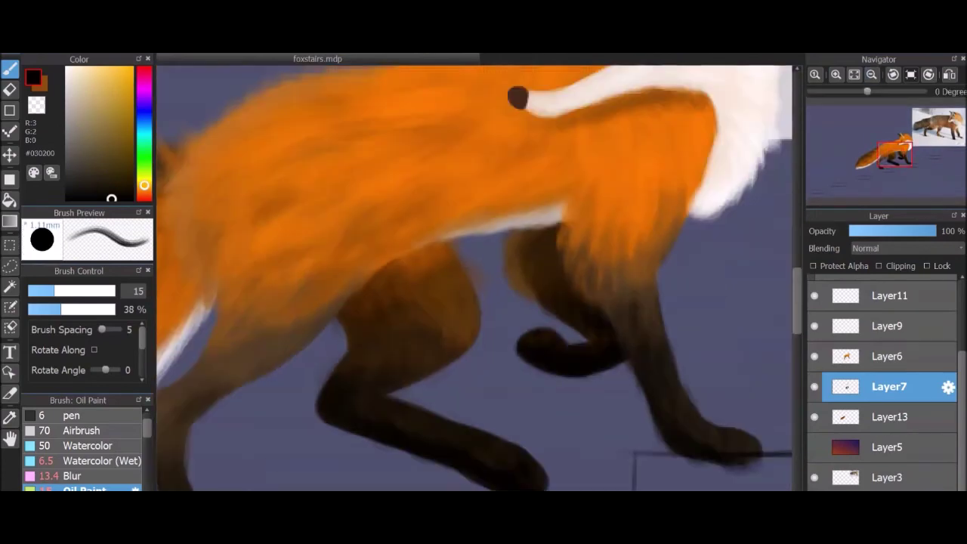
# Blend the far ear's brown and tan areas with sampled #6A3B08, #735D32 and #673705 at brush size 12.6.
pyautogui.scroll(4, 594, 319)
pyautogui.keyDown('alt'); pyautogui.click(568, 313); pyautogui.keyUp('alt')
pyautogui.press('[')
pyautogui.keyDown('alt'); pyautogui.click(567, 318); pyautogui.keyUp('alt')
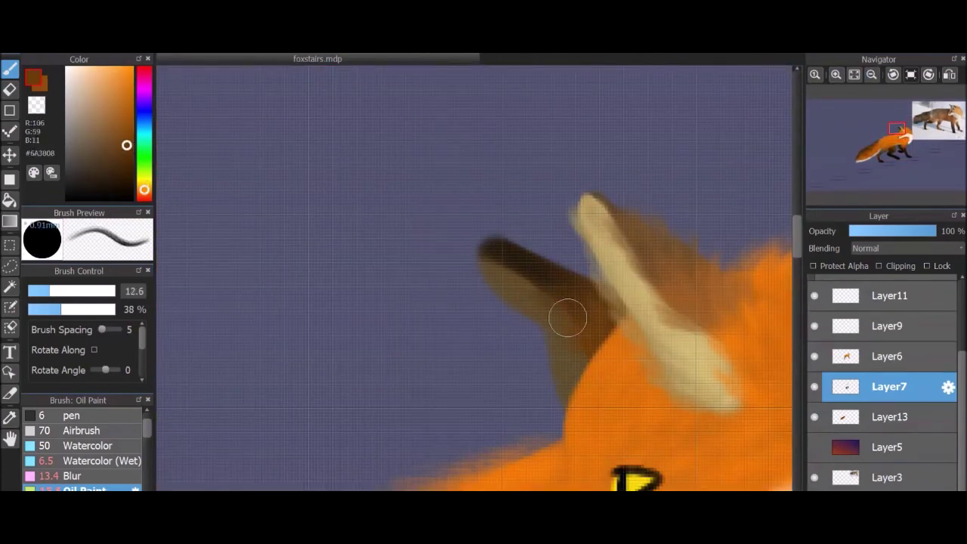
pyautogui.keyDown('alt'); pyautogui.click(573, 369); pyautogui.keyUp('alt')
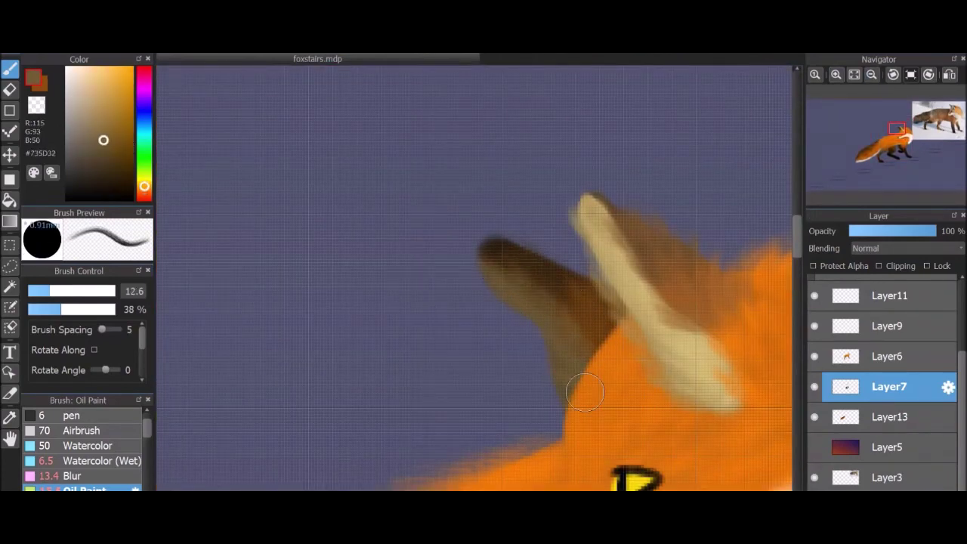
pyautogui.keyDown('alt'); pyautogui.click(600, 335); pyautogui.keyUp('alt')
# Switch to Layer13 and paint dark brown #493119 fur tufts at the tail's base with brush size 26.
pyautogui.scroll(-8, 605, 268)
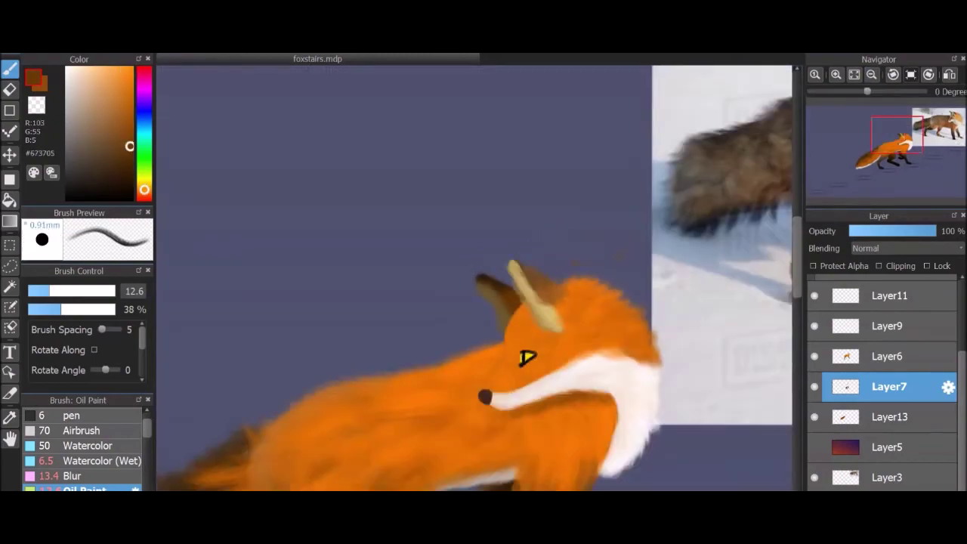
pyautogui.scroll(5, 396, 272)
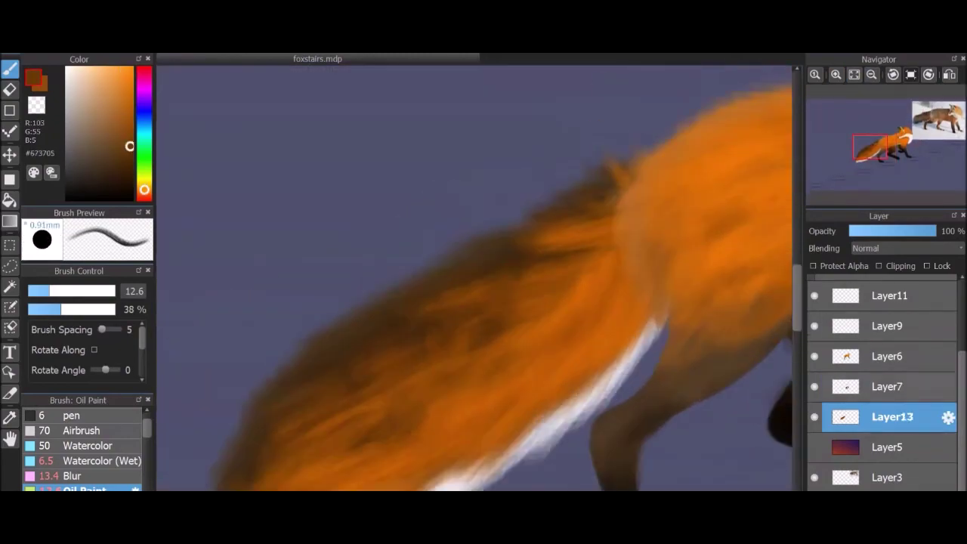
pyautogui.keyDown('alt'); pyautogui.click(585, 195); pyautogui.keyUp('alt')
pyautogui.press(']')
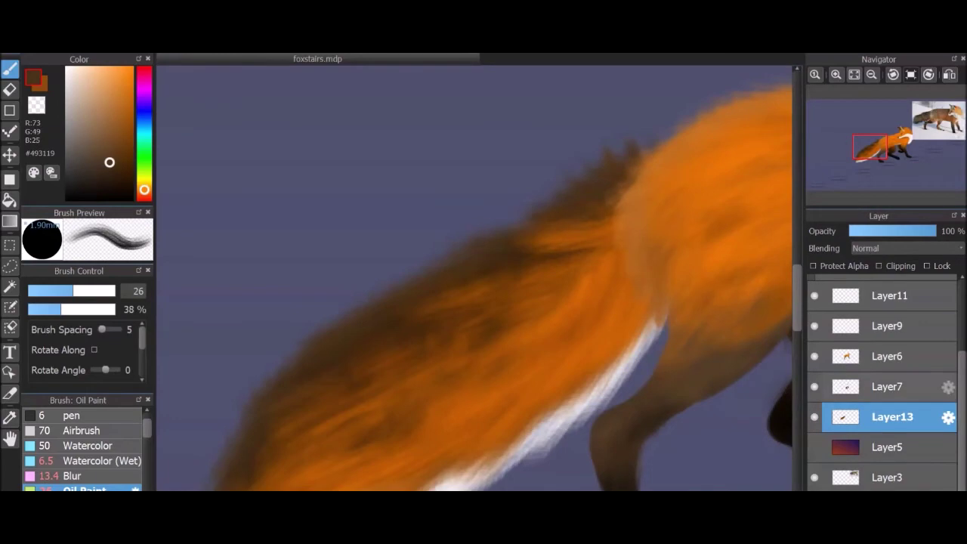
# Blend sampled orange-brown fur strokes, including #B76920, over the joint between the rump and tail.
pyautogui.hotkey('ctrl', '0')
pyautogui.scroll(5, 422, 295)
pyautogui.keyDown('alt'); pyautogui.click(531, 211); pyautogui.keyUp('alt')
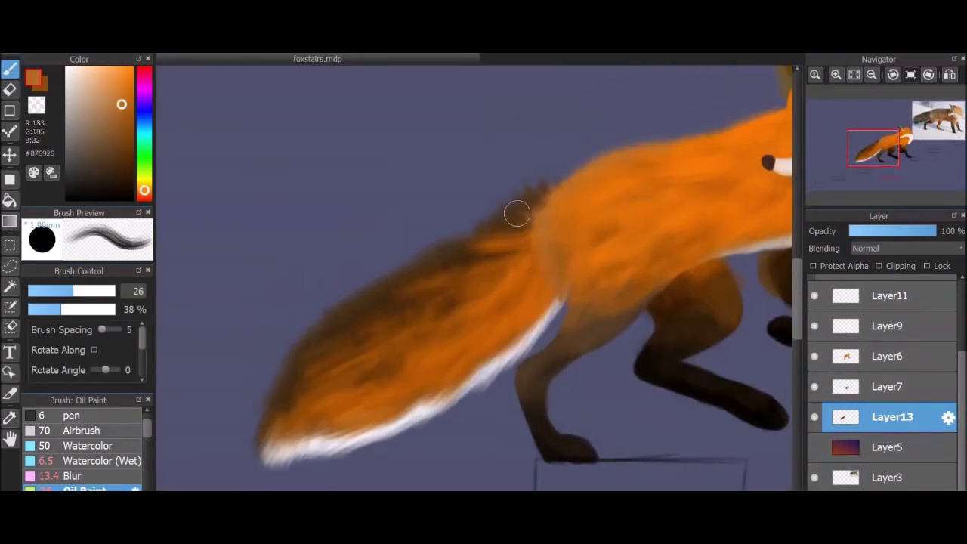
pyautogui.keyDown('alt'); pyautogui.click(531, 299); pyautogui.keyUp('alt')
pyautogui.moveTo(530, 298)
pyautogui.mouseDown()
pyautogui.moveTo(371, 377)
pyautogui.moveTo(507, 201)
pyautogui.moveTo(521, 197)
pyautogui.mouseUp()
# Switch to Layer6, paint black mouth markings on the muzzle with Watercolor (Wet) at size 6.5, and hide the Layer1 sketch.
pyautogui.hotkey('ctrl', '-')
pyautogui.hotkey('ctrl', '-')
pyautogui.scroll(1, 887, 373)
pyautogui.click(886, 373)
pyautogui.scroll(5, 244, 207)
pyautogui.click(102, 460)
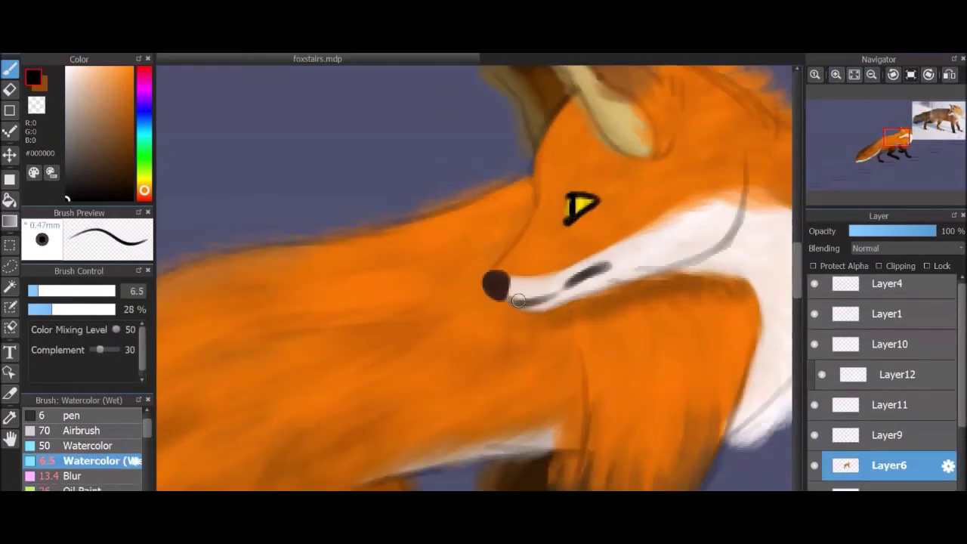
pyautogui.click(814, 314)
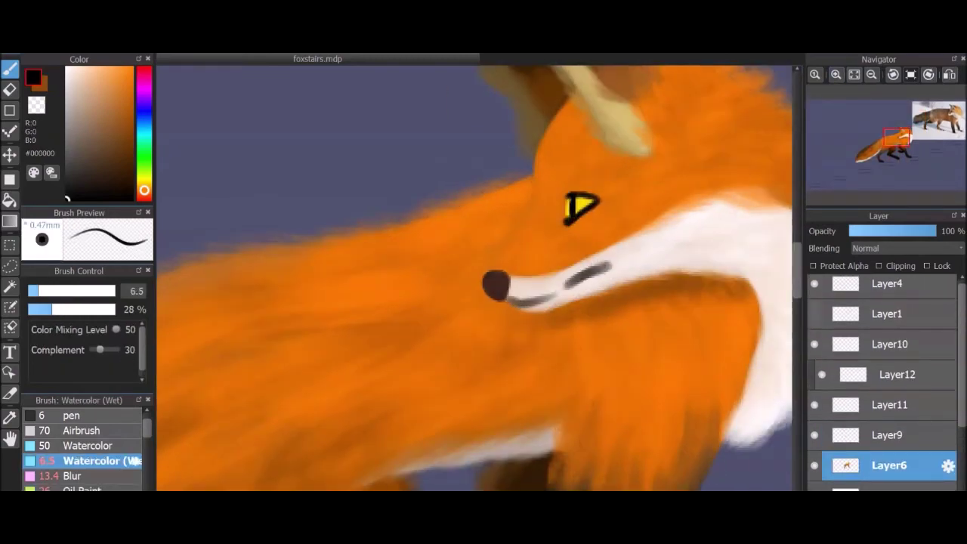
# Darken the muzzle markings and trim their edges with sampled off-white #F6EFE6 at brush size 6.2.
pyautogui.scroll(2, 559, 311)
pyautogui.moveTo(725, 240)
pyautogui.mouseDown()
pyautogui.moveTo(672, 276)
pyautogui.moveTo(710, 249)
pyautogui.moveTo(604, 270)
pyautogui.mouseUp()
pyautogui.scroll(-1, 471, 296)
pyautogui.keyDown('alt'); pyautogui.click(566, 275); pyautogui.keyUp('alt')
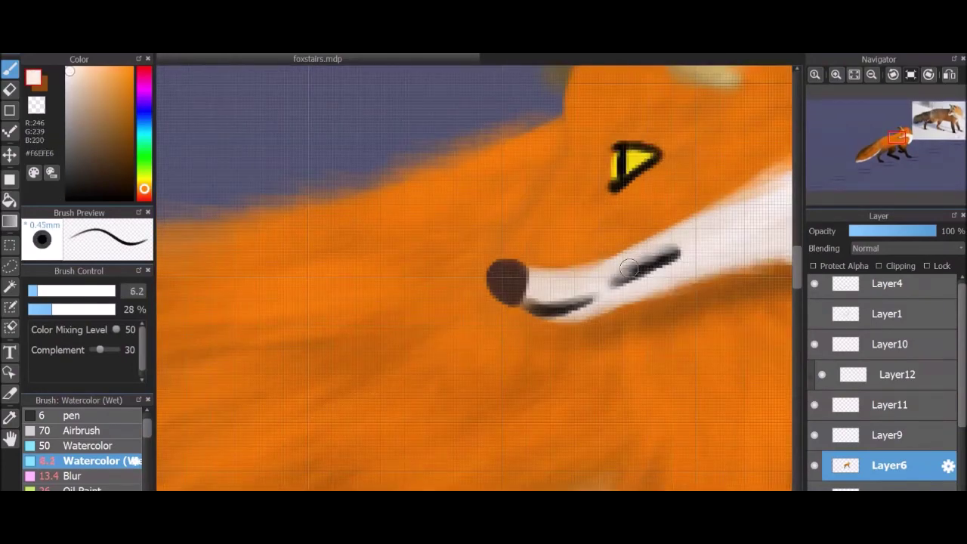
# Shade and blur the nose with sampled browns, including #24140F, on a new clipping layer above Layer9, merging it down.
pyautogui.scroll(-5, 610, 274)
pyautogui.scroll(3, 441, 337)
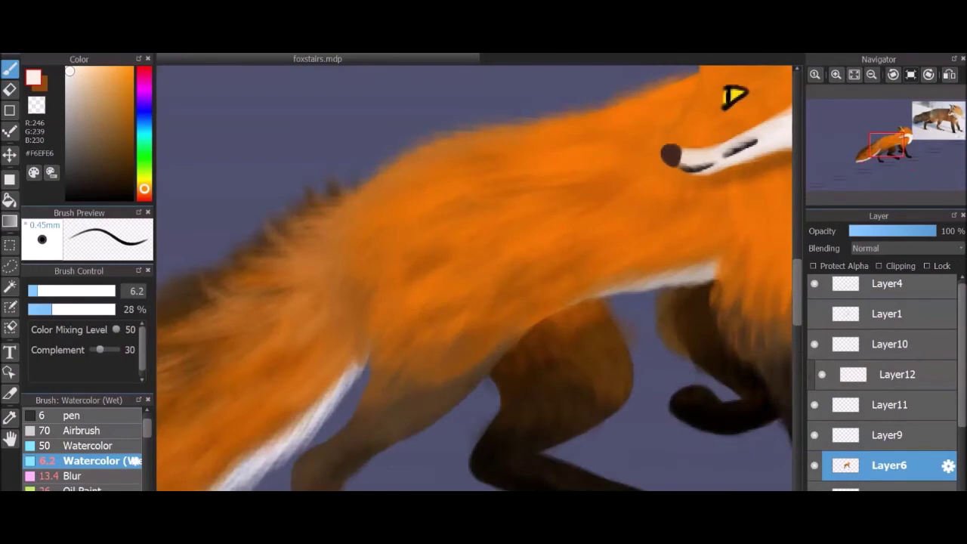
pyautogui.click(888, 435)
pyautogui.hotkey('ctrl', 'shift', 'n')
pyautogui.scroll(3, 491, 224)
pyautogui.keyDown('alt'); pyautogui.click(491, 222); pyautogui.keyUp('alt')
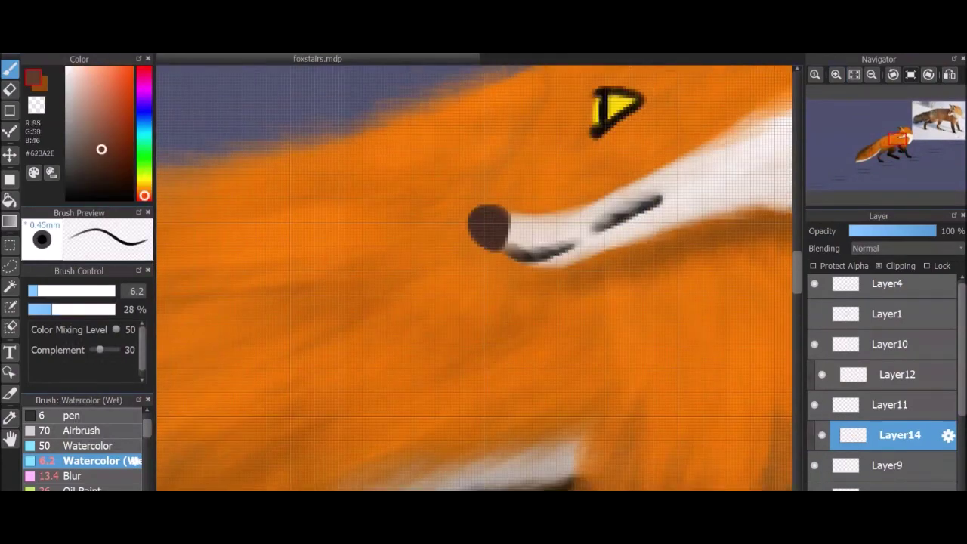
pyautogui.click(492, 224)
pyautogui.keyDown('alt'); pyautogui.click(490, 226); pyautogui.keyUp('alt')
pyautogui.click(71, 476)
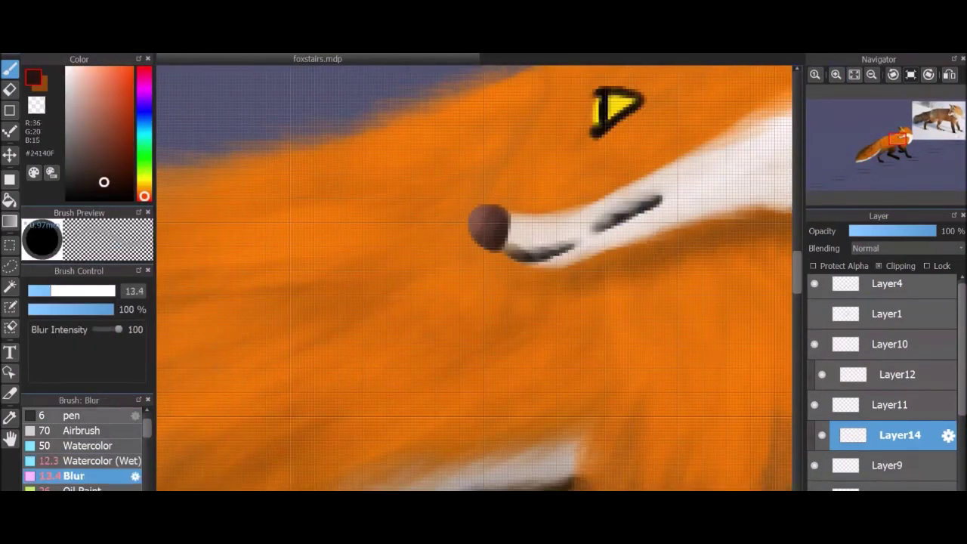
pyautogui.hotkey('ctrl', 'e')
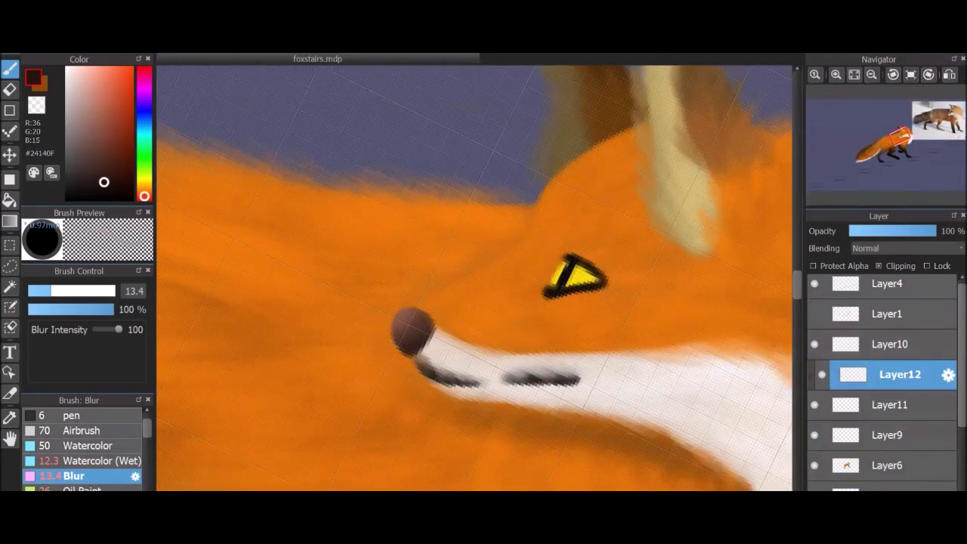
# Show the gradient background on Layer5 behind the fox.
pyautogui.scroll(-3, 884, 378)
pyautogui.scroll(-3, 683, 160)
pyautogui.click(910, 74)
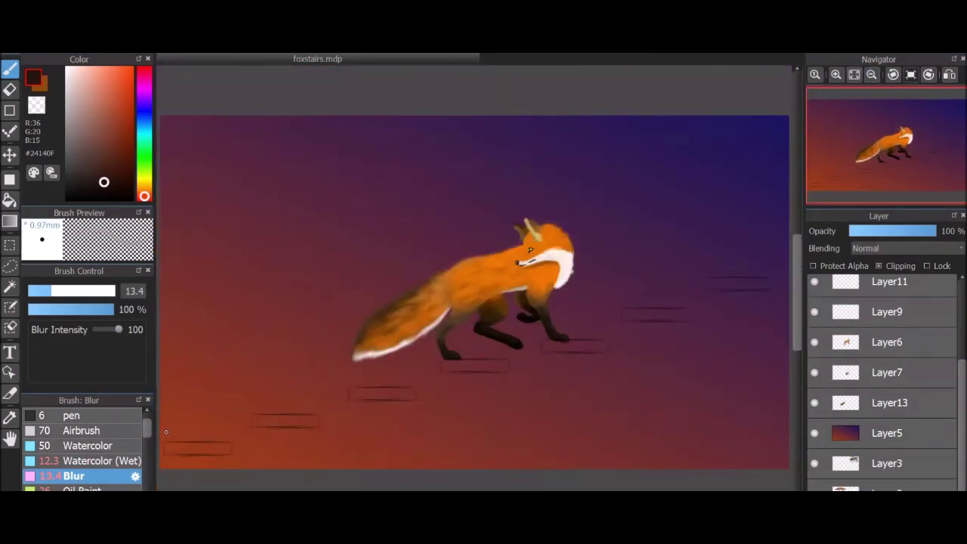
# Paint sampled background purple #502342 over the eye on Layer12 with Watercolor (Wet).
pyautogui.click(836, 74)
pyautogui.scroll(3, 560, 225)
pyautogui.click(91, 461)
pyautogui.scroll(2, 883, 378)
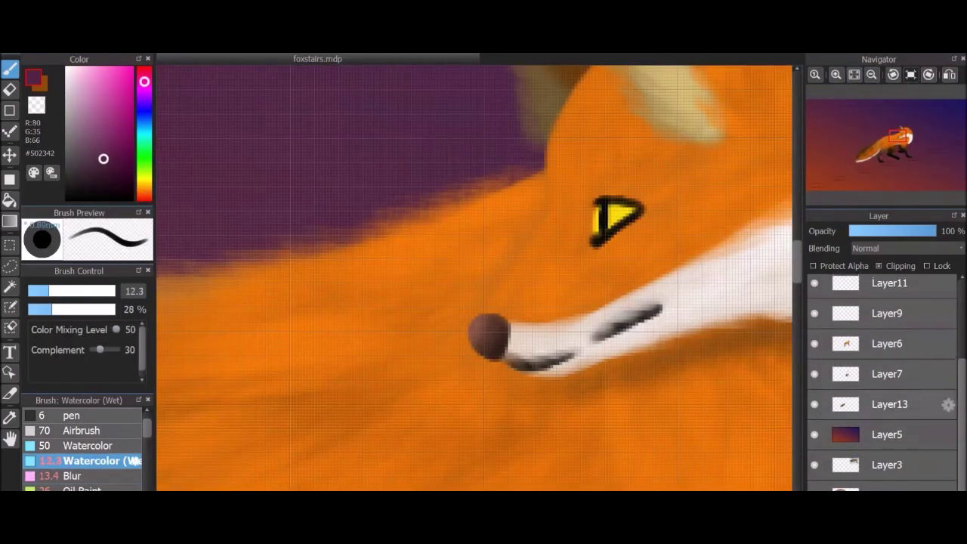
pyautogui.moveTo(608, 215); pyautogui.dragTo(566, 203)
# Erase parts of the eye's purple shading at size 3.8 and fade the rest with a transparent Airbrush at size 39.
pyautogui.press('e')
pyautogui.scroll(3, 602, 226)
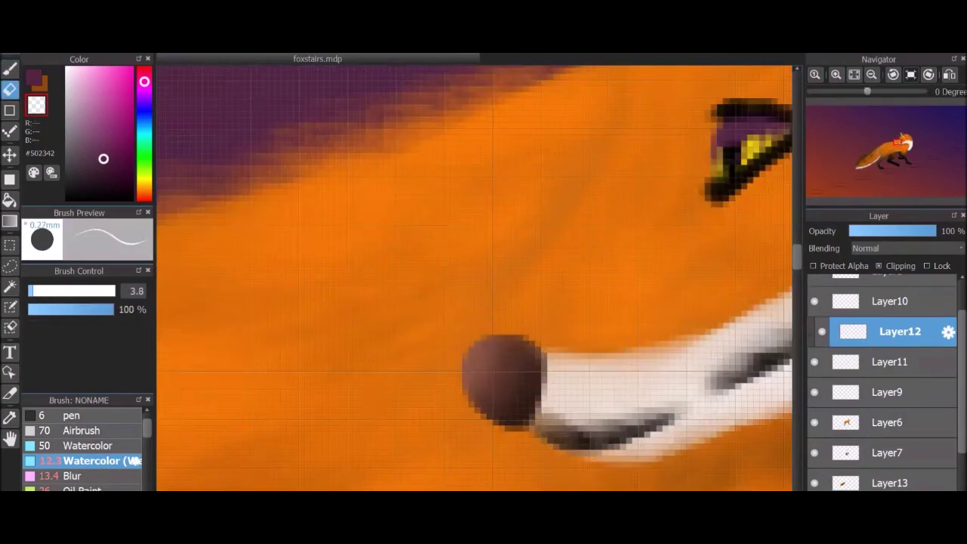
pyautogui.click(888, 392)
pyautogui.moveTo(355, 393); pyautogui.dragTo(343, 412)
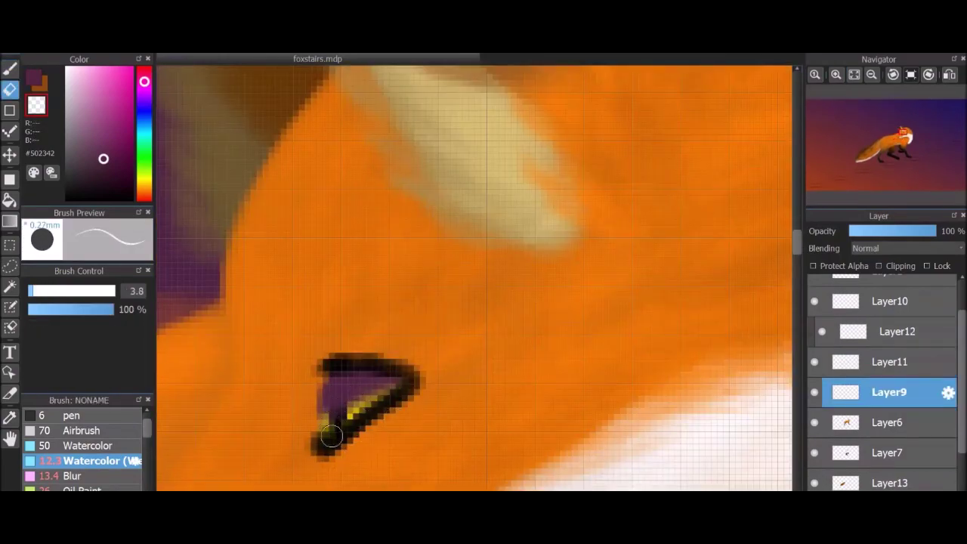
pyautogui.click(899, 331)
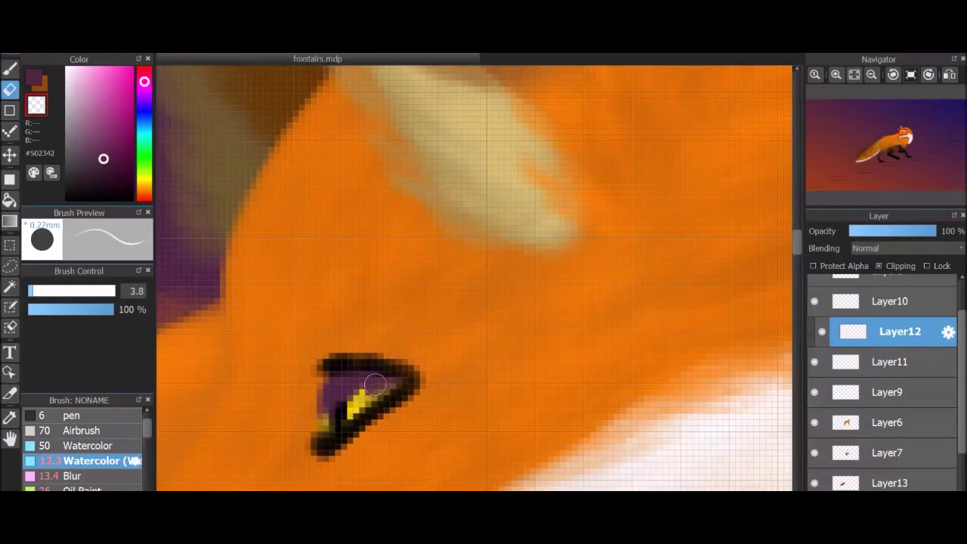
pyautogui.click(83, 430)
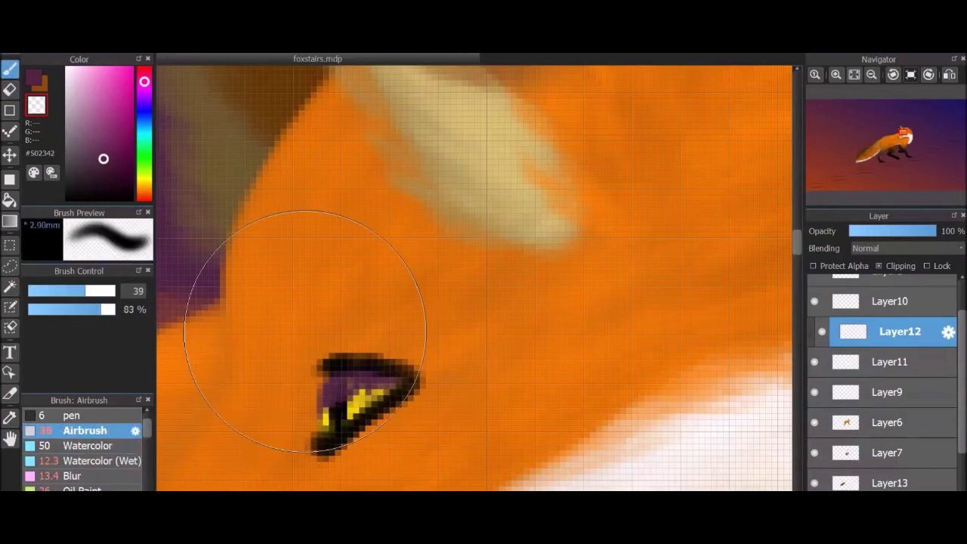
pyautogui.moveTo(333, 381); pyautogui.dragTo(377, 389)
# Add a new layer clipped below Layer12 and airbrush black #000000 shading over the eye at size 67.
pyautogui.hotkey('ctrl', '0')
pyautogui.hotkey('ctrl', 'shift', 'n')
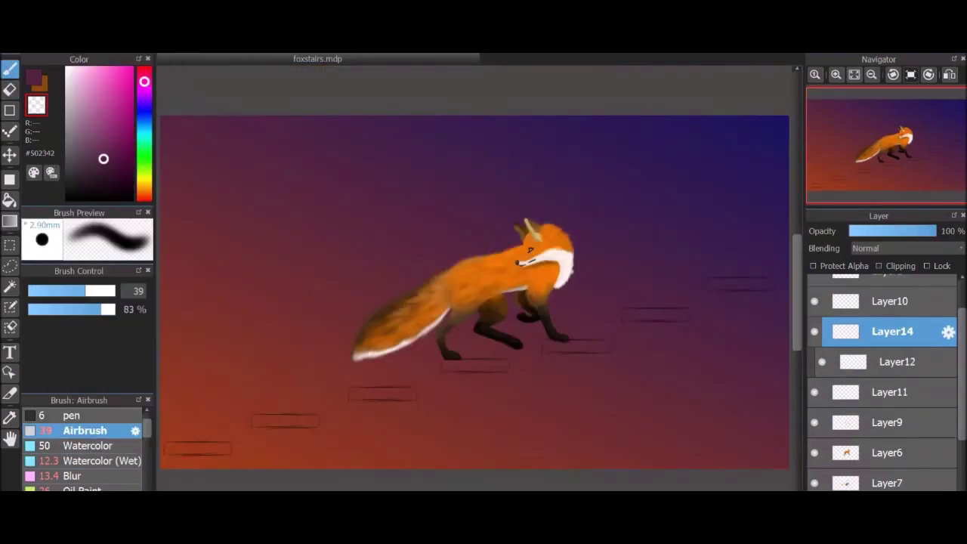
pyautogui.scroll(5, 529, 257)
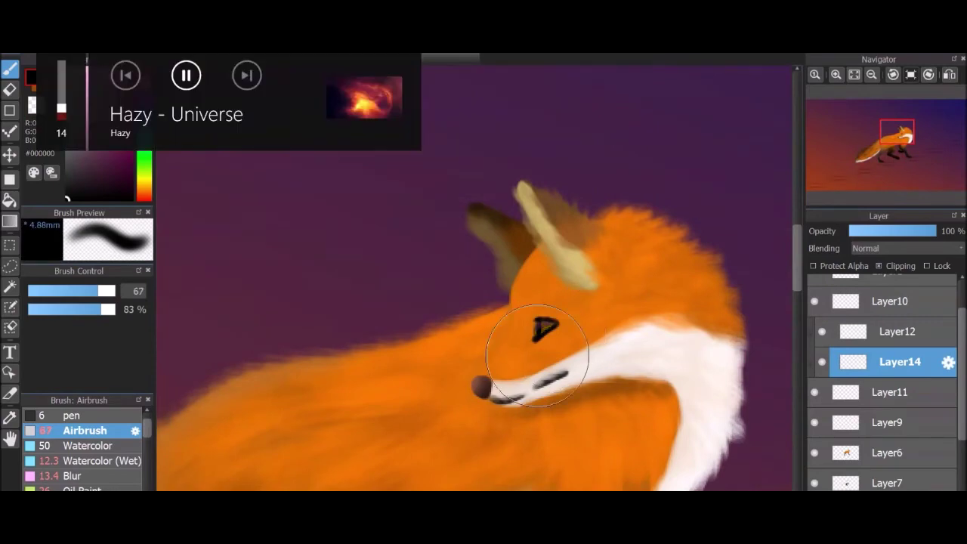
# Add a new layer above Layer12 and paint a white #FFFFFF eye highlight with Watercolor at size 3.2.
pyautogui.hotkey('ctrl', 'shift', 'n')
pyautogui.click(91, 445)
pyautogui.hotkey('ctrl', '+')
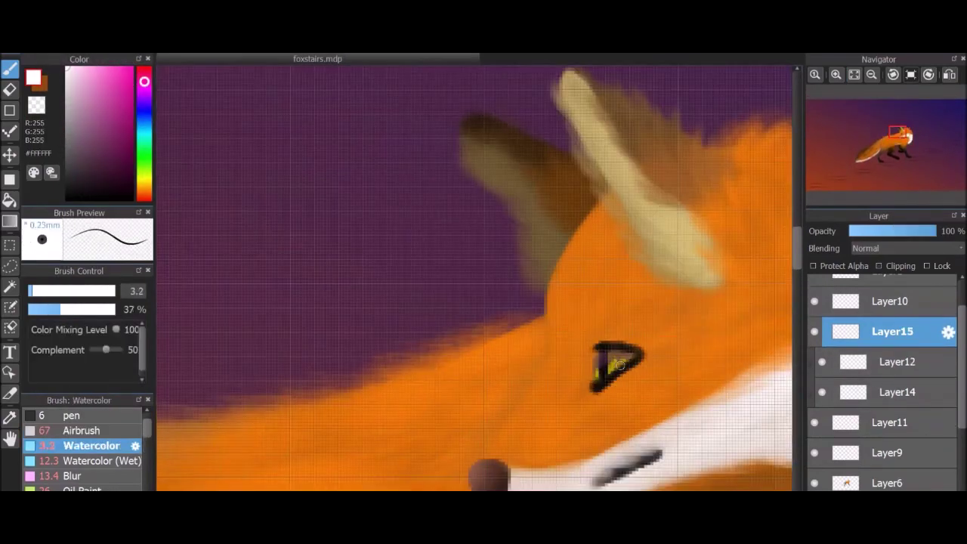
pyautogui.hotkey('ctrl', '-')
pyautogui.hotkey('ctrl', '-')
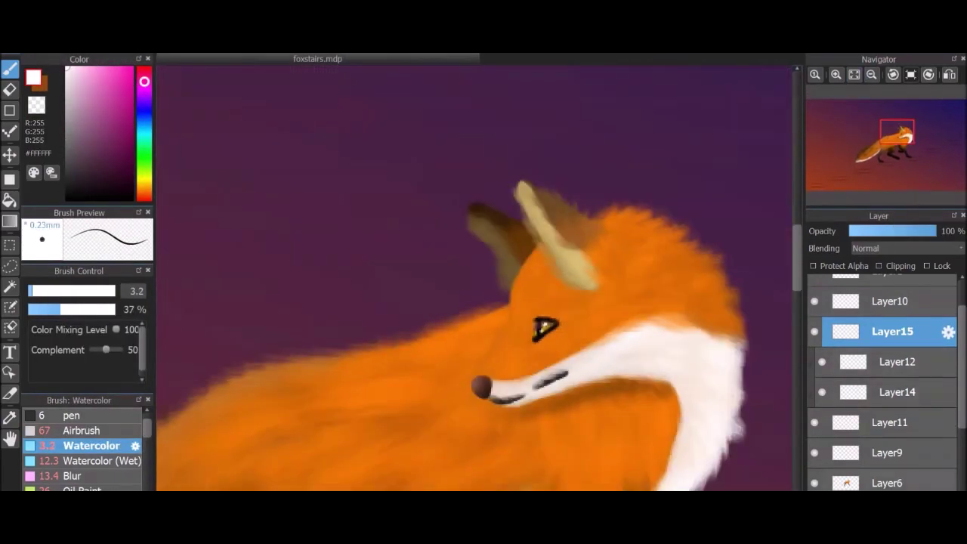
# Paint orange #FF7D00 fur strokes along the edge of the fox's upper back on Layer6 with Watercolor at size 6.2.
pyautogui.hotkey('ctrl', 'Left')
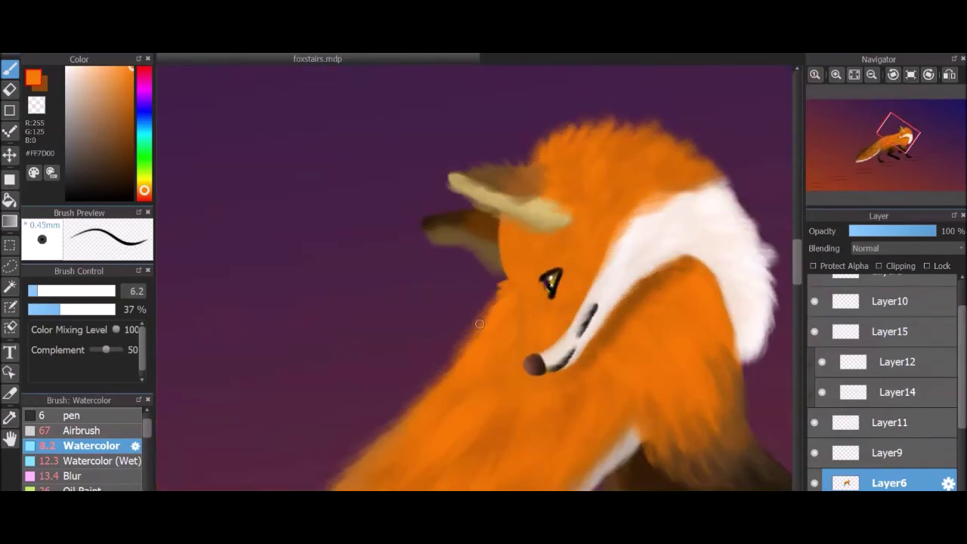
pyautogui.hotkey('ctrl', 'Right')
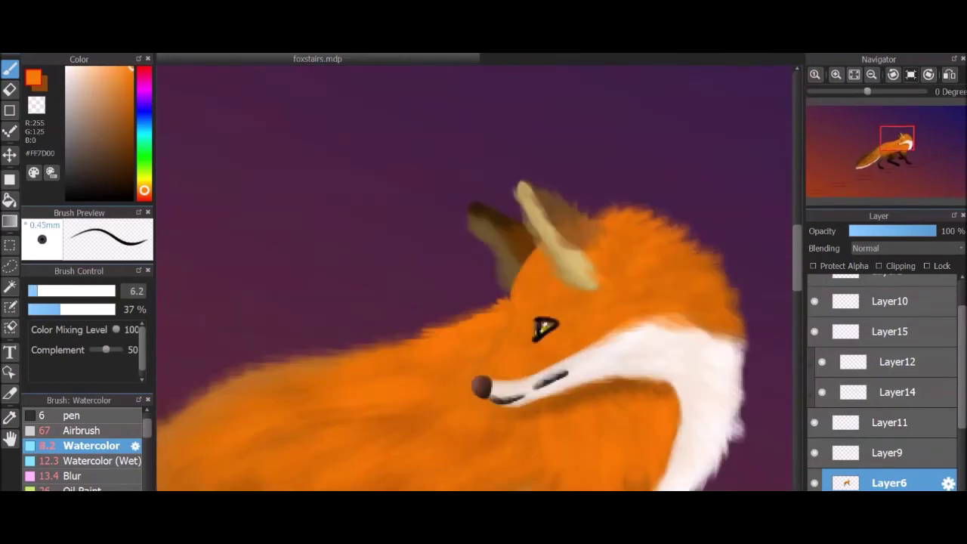
pyautogui.hotkey('ctrl', '-')
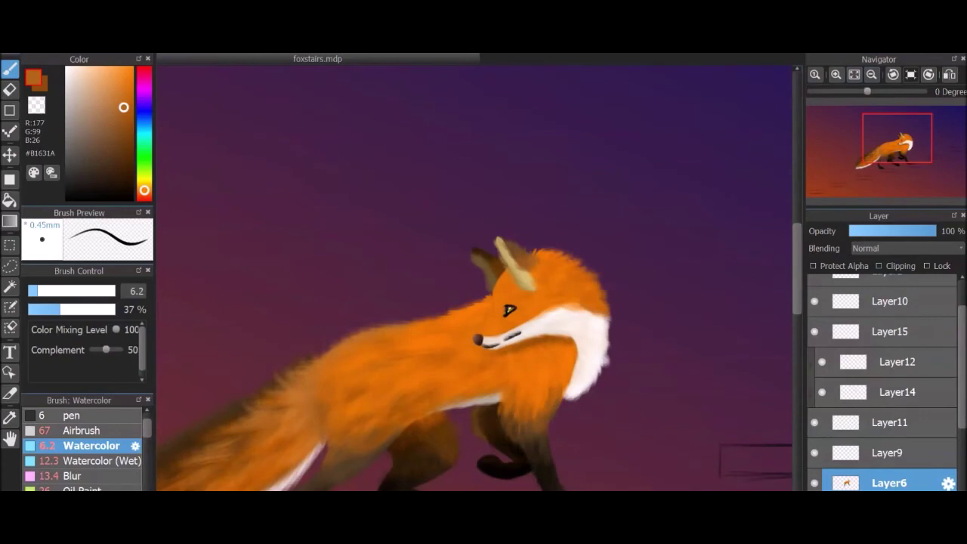
pyautogui.hotkey('ctrl', '-')
pyautogui.hotkey('ctrl', '-')
pyautogui.hotkey('ctrl', '-')
pyautogui.scroll(2, 882, 382)
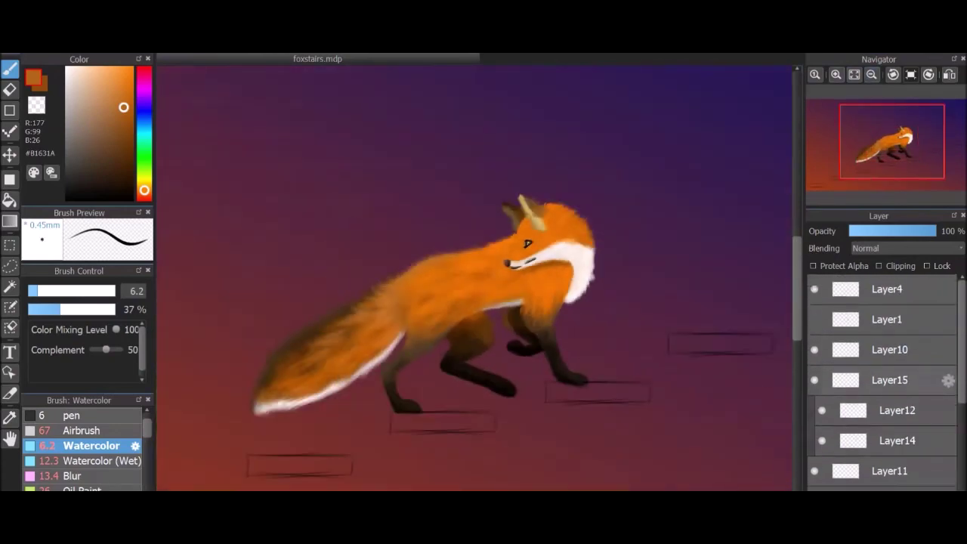
# Add a new layer above Layer10 and fill the sketched stair under the front paw white #FFFFFF with Watercolor (Wet) at size 14.2.
pyautogui.hotkey('ctrl', 'shift', 'n')
pyautogui.hotkey('ctrl', '+')
pyautogui.hotkey('ctrl', '+')
pyautogui.moveTo(536, 212)
pyautogui.mouseDown()
pyautogui.moveTo(548, 235)
pyautogui.moveTo(463, 167)
pyautogui.moveTo(488, 144)
pyautogui.moveTo(483, 106)
pyautogui.moveTo(469, 197)
pyautogui.moveTo(506, 106)
pyautogui.mouseUp()
pyautogui.moveTo(589, 181)
pyautogui.mouseDown()
pyautogui.moveTo(565, 257)
pyautogui.moveTo(578, 264)
pyautogui.moveTo(555, 255)
pyautogui.moveTo(574, 197)
pyautogui.mouseUp()
pyautogui.moveTo(618, 174); pyautogui.dragTo(608, 173)
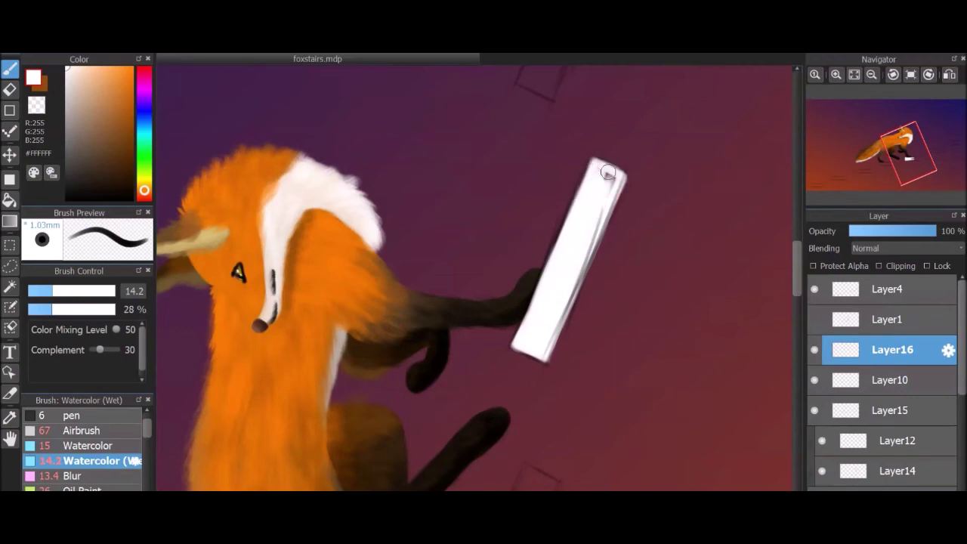
# Trim the white stair's uneven edges straight with transparent Watercolor (Wet) at size 14.2.
pyautogui.hotkey('ctrl', '0')
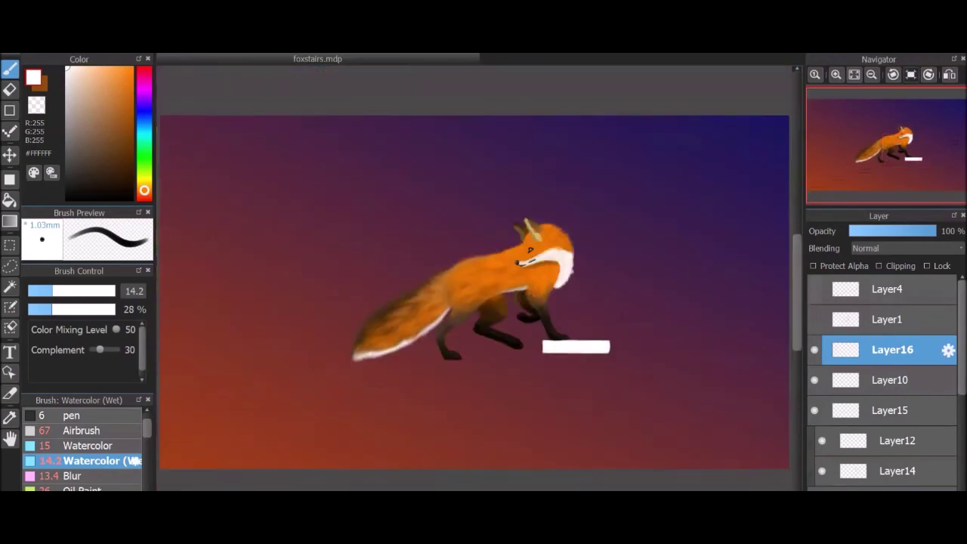
pyautogui.scroll(5, 581, 346)
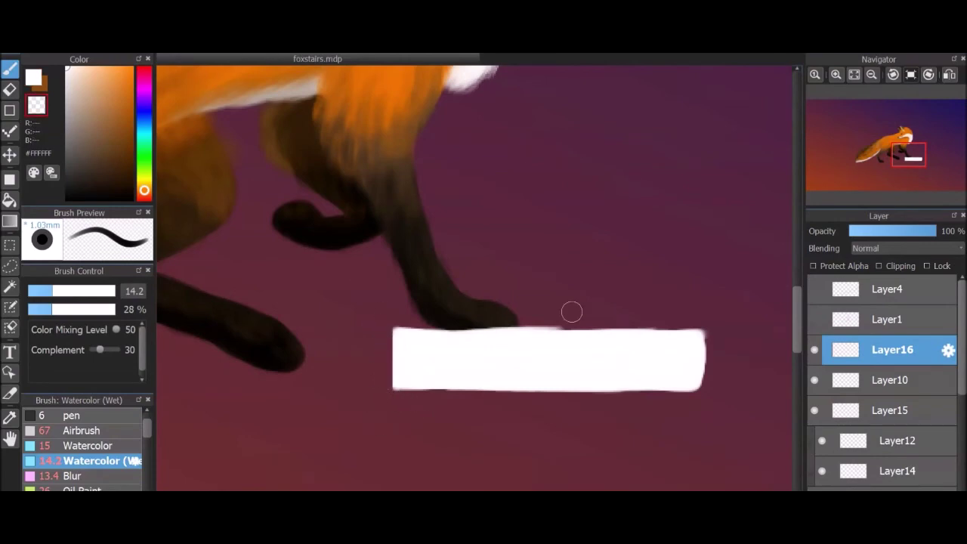
pyautogui.hotkey('ctrl', '0')
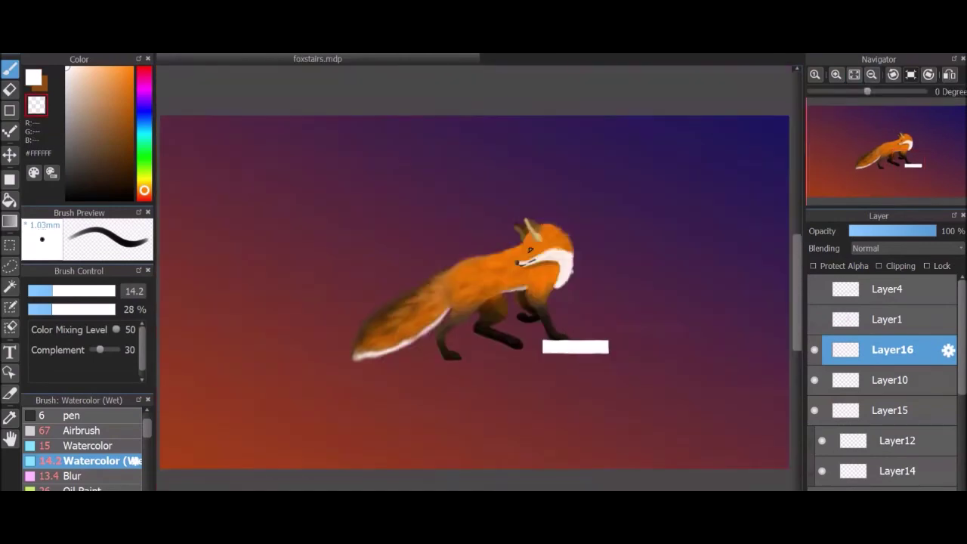
# Duplicate the white stair and place the copies over the four lower sketched stairs, down to the canvas's lower-left corner.
pyautogui.hotkey('ctrl', 'shift', 'd')
pyautogui.press('v')
pyautogui.moveTo(575, 346)
pyautogui.mouseDown()
pyautogui.moveTo(482, 347)
pyautogui.moveTo(473, 364)
pyautogui.moveTo(382, 393)
pyautogui.mouseUp()
pyautogui.hotkey('ctrl', 'shift', 'd')
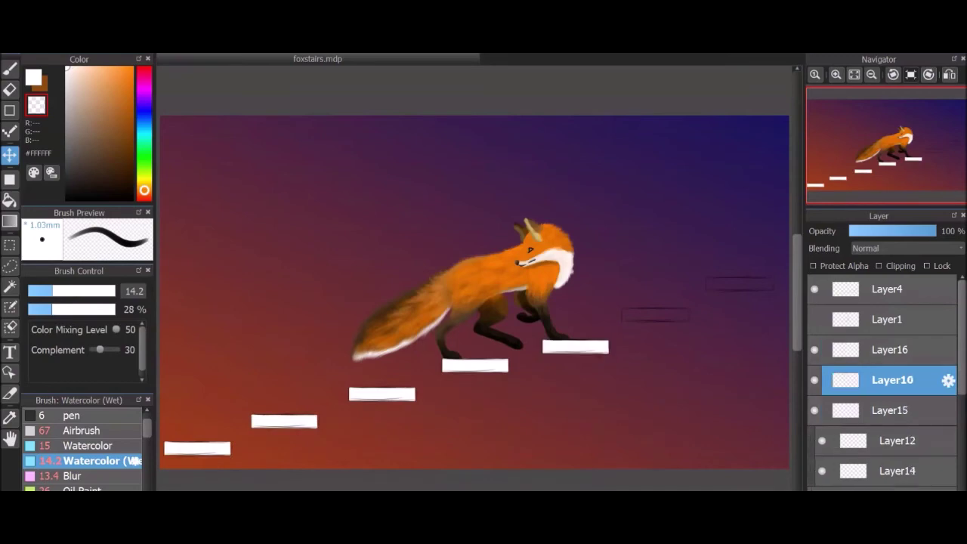
# Duplicate the white stair again and place copies over the two upper sketched stairs and at the canvas's right edge.
pyautogui.hotkey('ctrl', 'shift', 'd')
pyautogui.moveTo(575, 346); pyautogui.dragTo(739, 283)
pyautogui.hotkey('ctrl', 'shift', 'd')
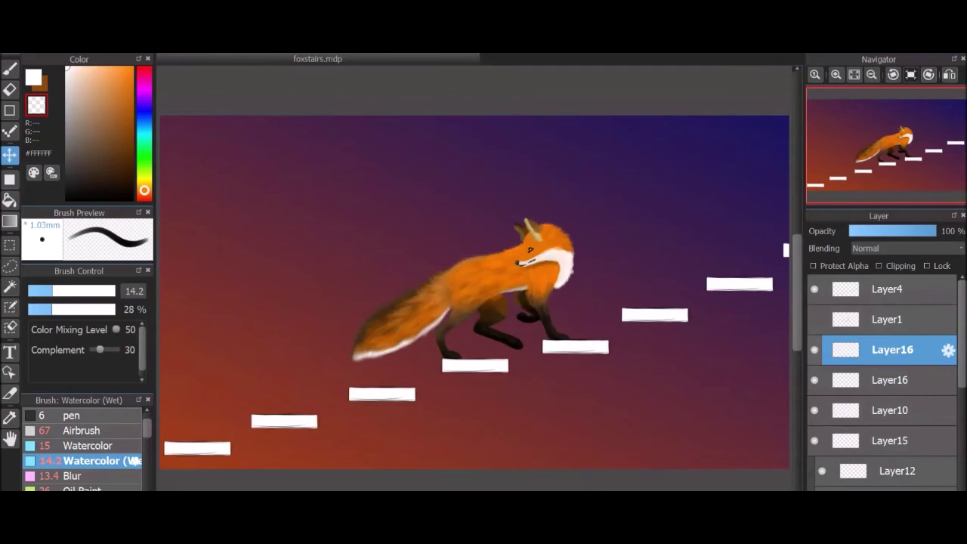
# Duplicate the stairs layer and blur the copies to give every stair a soft white glow.
pyautogui.press('e')
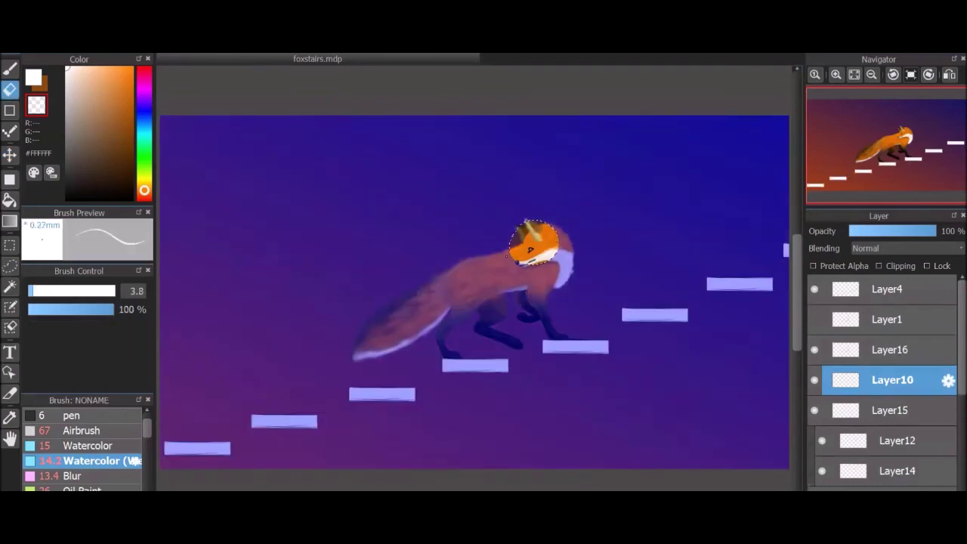
pyautogui.click(83, 45)
pyautogui.click(98, 156)
pyautogui.press('Escape')
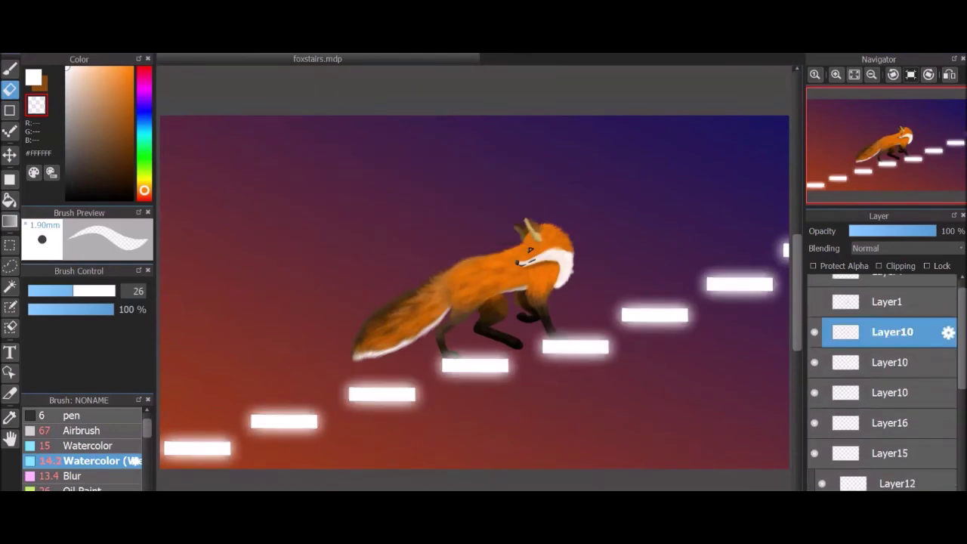
# Add a new layer between Layer13 and Layer5 and paint purple #682D65 streaks around the fox with Watercolor (Wet) at size 131.
pyautogui.scroll(-3, 884, 377)
pyautogui.click(888, 403)
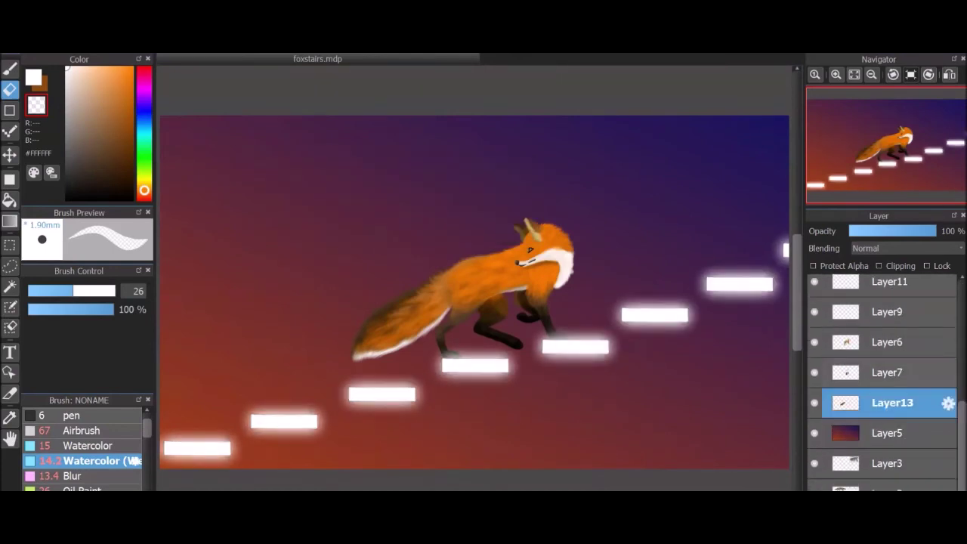
pyautogui.hotkey('ctrl', 'shift', 'n')
pyautogui.press('b')
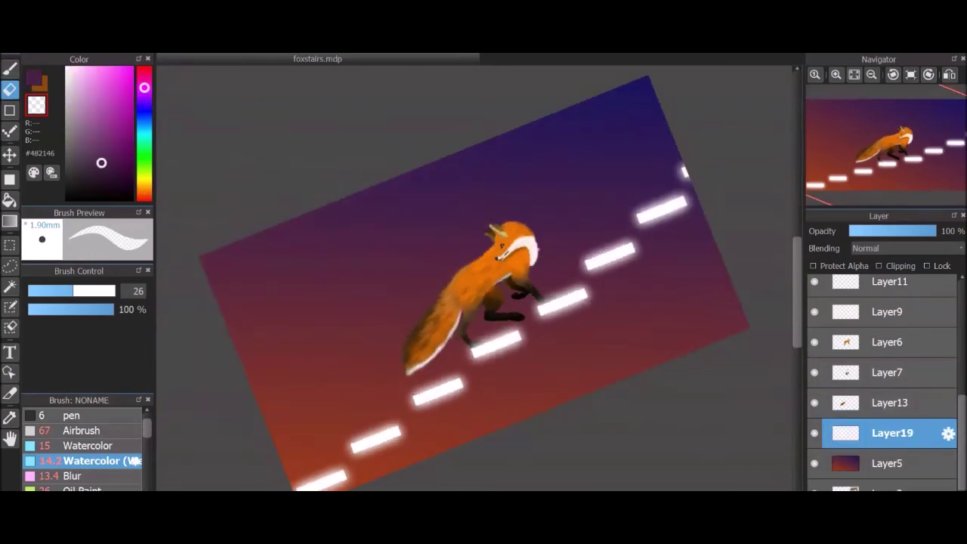
pyautogui.press(']')
pyautogui.press(']')
pyautogui.press(']')
pyautogui.press(']')
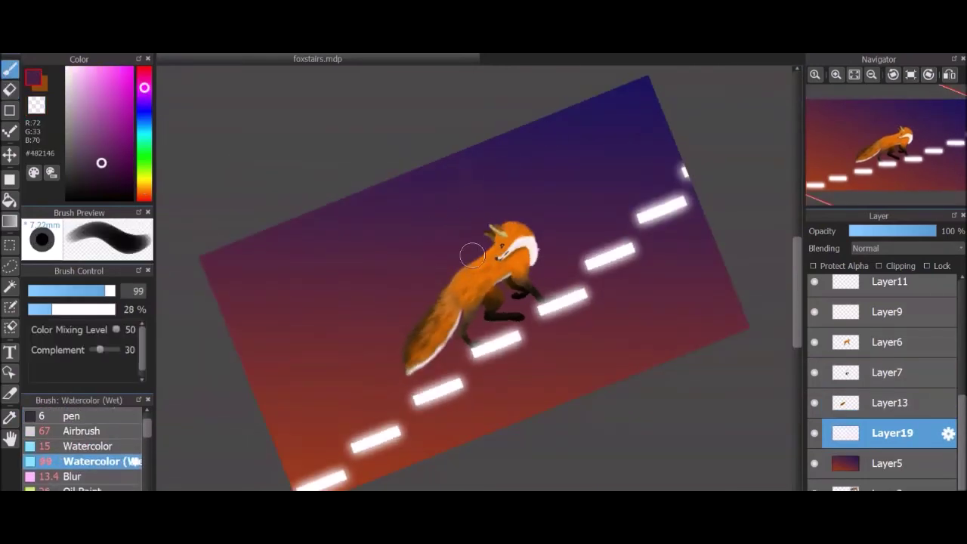
pyautogui.press(']')
pyautogui.moveTo(483, 181); pyautogui.dragTo(416, 303)
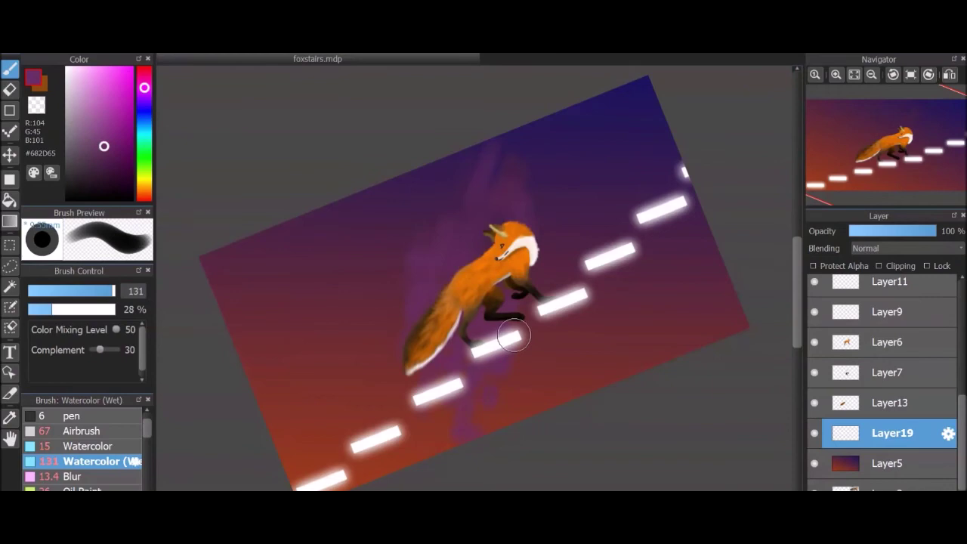
# Paint broad purple and dark red #5E1931 cloud streaks across the rest of the background on Layer19, enlarging the brush to 194.
pyautogui.moveTo(458, 185); pyautogui.dragTo(580, 149)
pyautogui.keyDown('alt'); pyautogui.click(548, 267); pyautogui.keyUp('alt')
pyautogui.moveTo(589, 321)
pyautogui.mouseDown()
pyautogui.moveTo(552, 393)
pyautogui.moveTo(572, 345)
pyautogui.moveTo(544, 334)
pyautogui.moveTo(341, 350)
pyautogui.moveTo(259, 373)
pyautogui.mouseUp()
pyautogui.press(']')
pyautogui.hotkey('ctrl', '0')
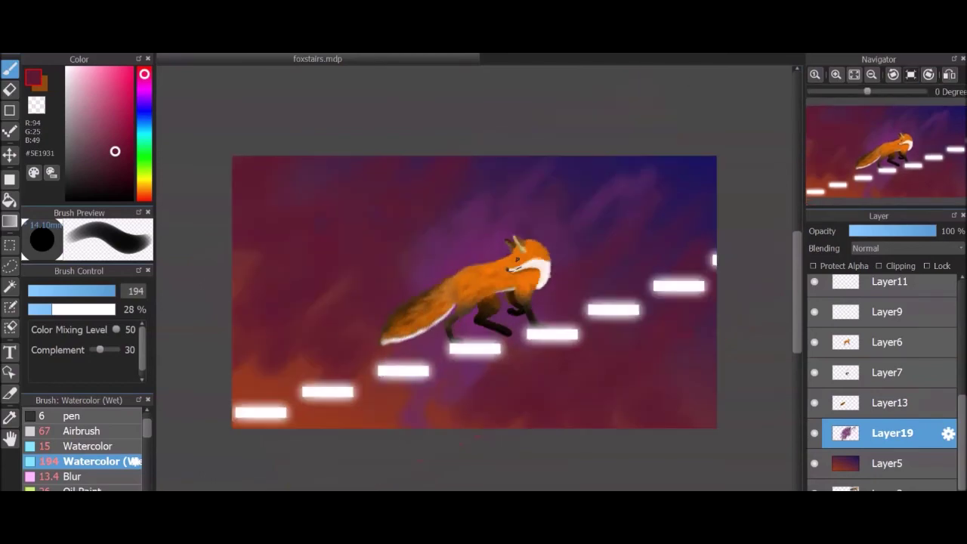
# Add a new layer above Layer19 and draw small white stars and diagonal shooting stars with the pen at size 6.
pyautogui.hotkey('ctrl', 'shift', 'n')
pyautogui.click(71, 415)
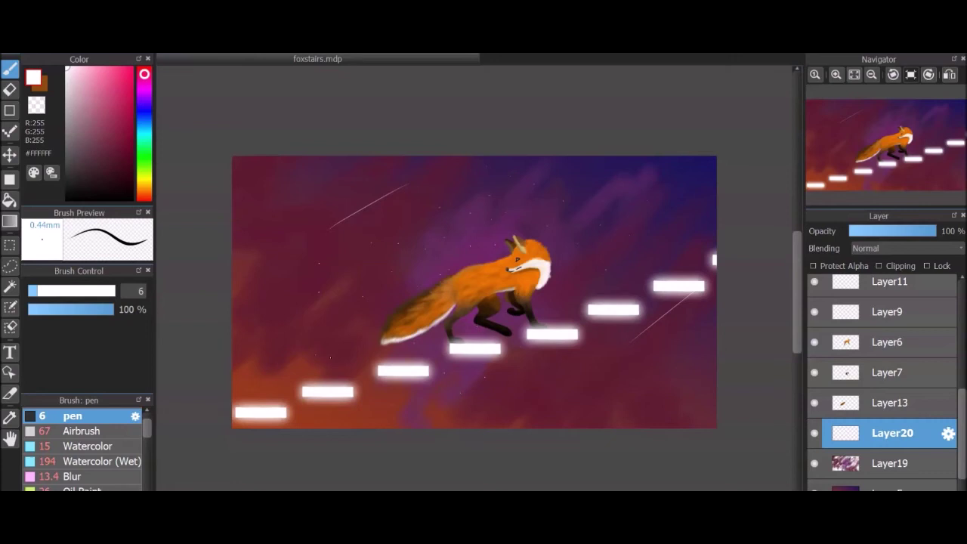
pyautogui.hotkey('ctrl', '+')
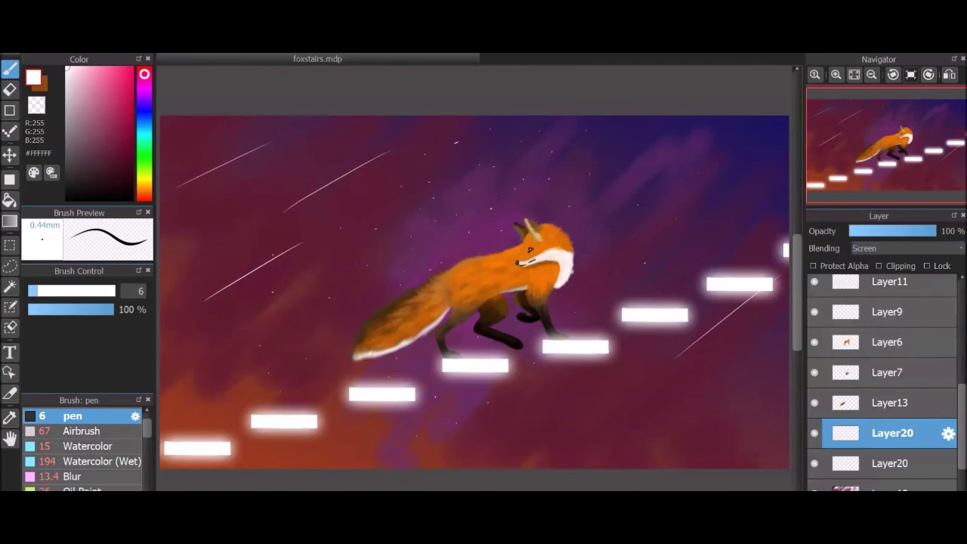
# Brush pale blue-violet #C7C5FF over the shooting stars with Watercolor (Wet), comparing the result through undo and redo.
pyautogui.click(143, 109)
pyautogui.click(91, 461)
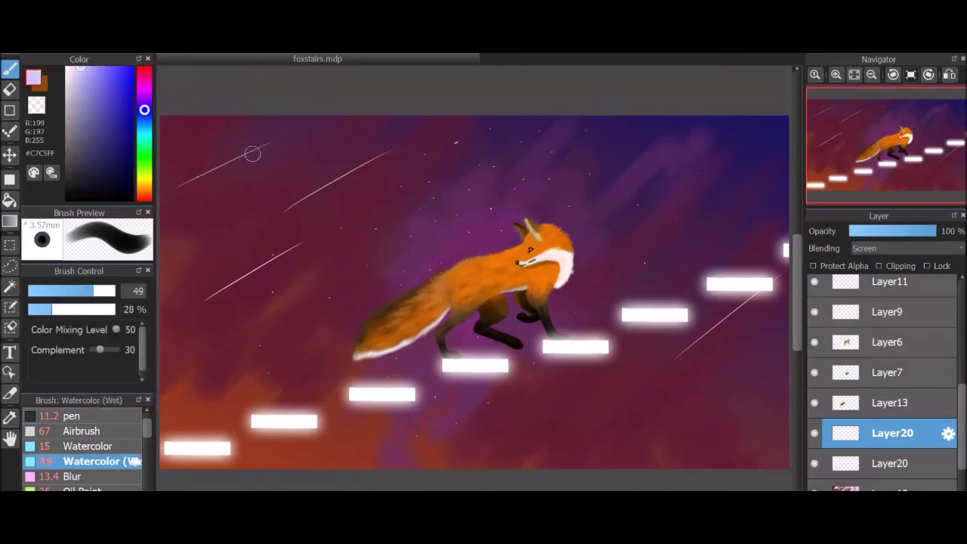
pyautogui.hotkey('ctrl', 'z')
pyautogui.hotkey('ctrl', 'y')
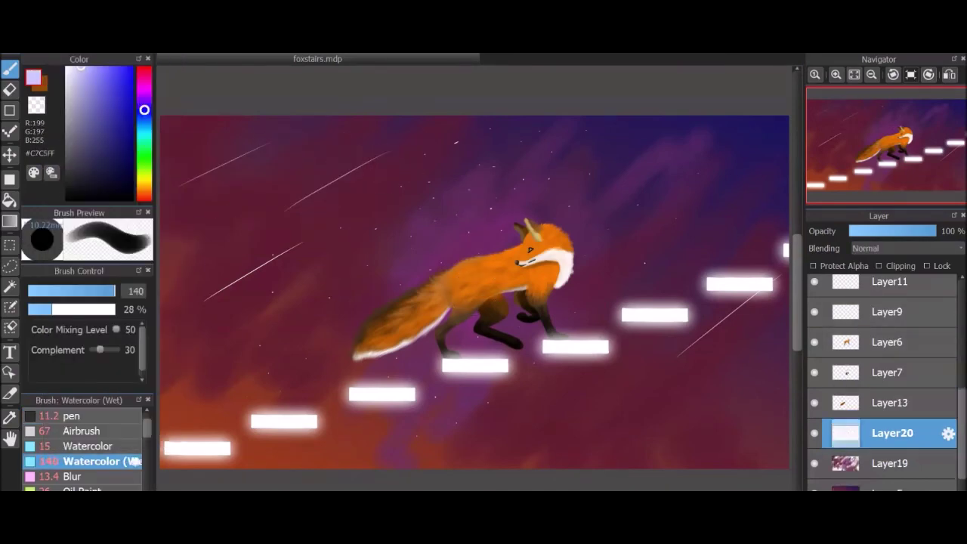
# Apply a Gaussian Blur of 21 to the duplicated star layer to make the shooting stars glow.
pyautogui.click(121, 155)
pyautogui.moveTo(340, 167); pyautogui.dragTo(354, 120)
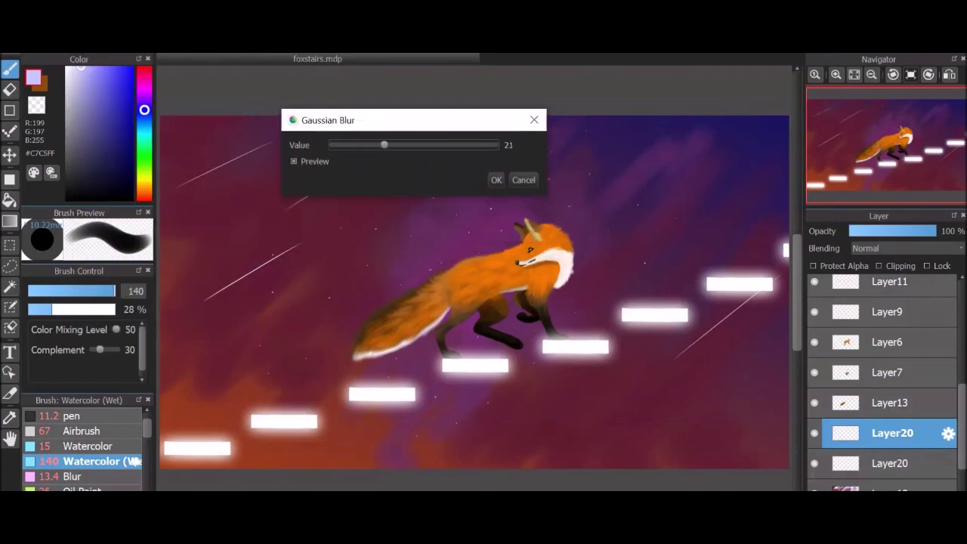
pyautogui.press('Return')
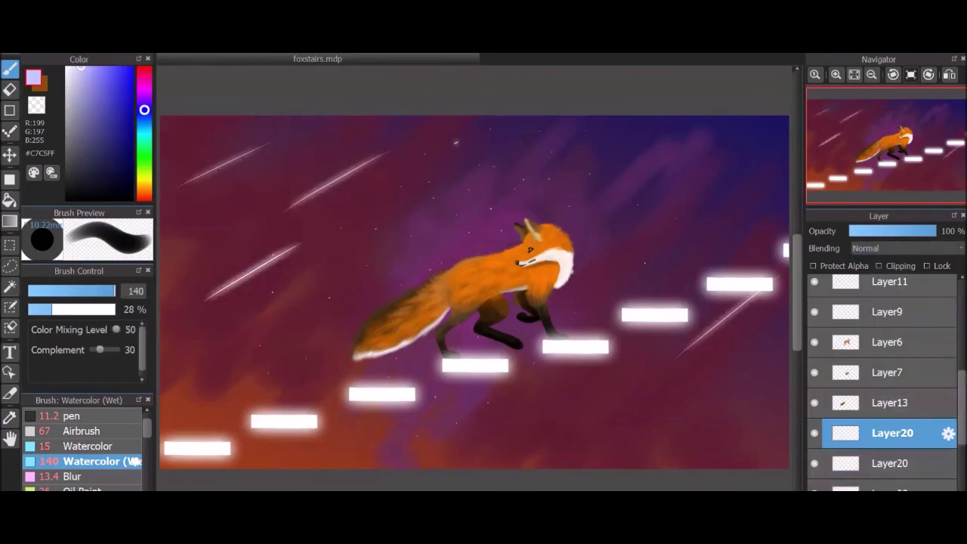
# Add a new layer above Layer19 and paint orange #AE5840 and mauve clouds along the lower background with the Fluffy Watercolor brush.
pyautogui.scroll(-3, 882, 377)
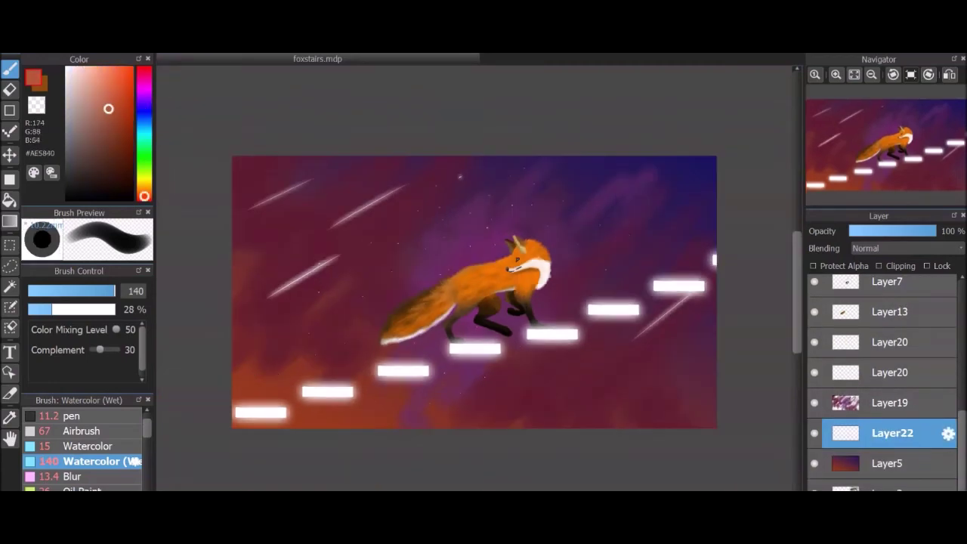
pyautogui.scroll(-5, 83, 449)
pyautogui.click(91, 464)
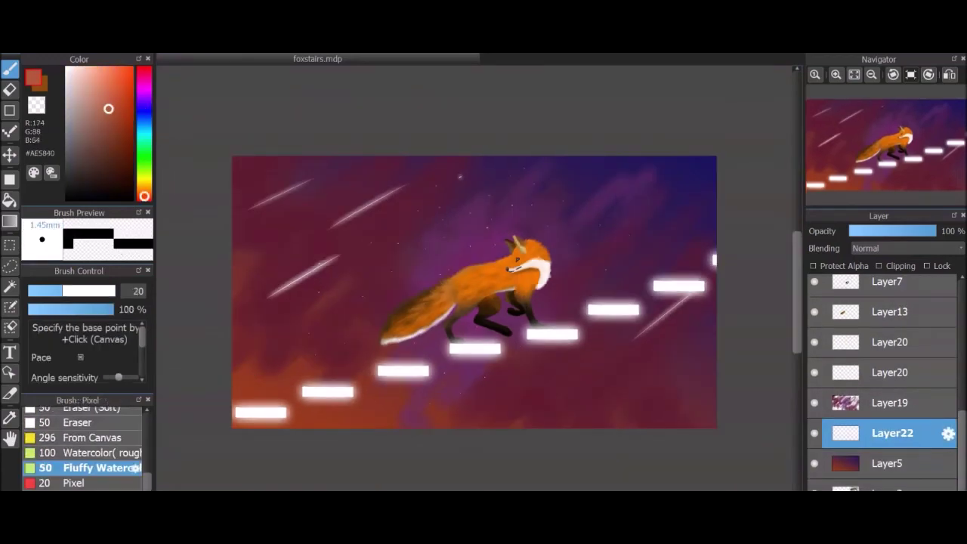
pyautogui.moveTo(278, 389)
pyautogui.mouseDown()
pyautogui.moveTo(286, 367)
pyautogui.moveTo(317, 372)
pyautogui.moveTo(364, 399)
pyautogui.moveTo(314, 350)
pyautogui.moveTo(315, 400)
pyautogui.moveTo(388, 356)
pyautogui.mouseUp()
pyautogui.keyDown('alt'); pyautogui.click(313, 350); pyautogui.keyUp('alt')
pyautogui.keyDown('alt'); pyautogui.click(705, 352); pyautogui.keyUp('alt')
pyautogui.keyDown('alt'); pyautogui.click(458, 410); pyautogui.keyUp('alt')
pyautogui.moveTo(525, 399); pyautogui.dragTo(421, 418)
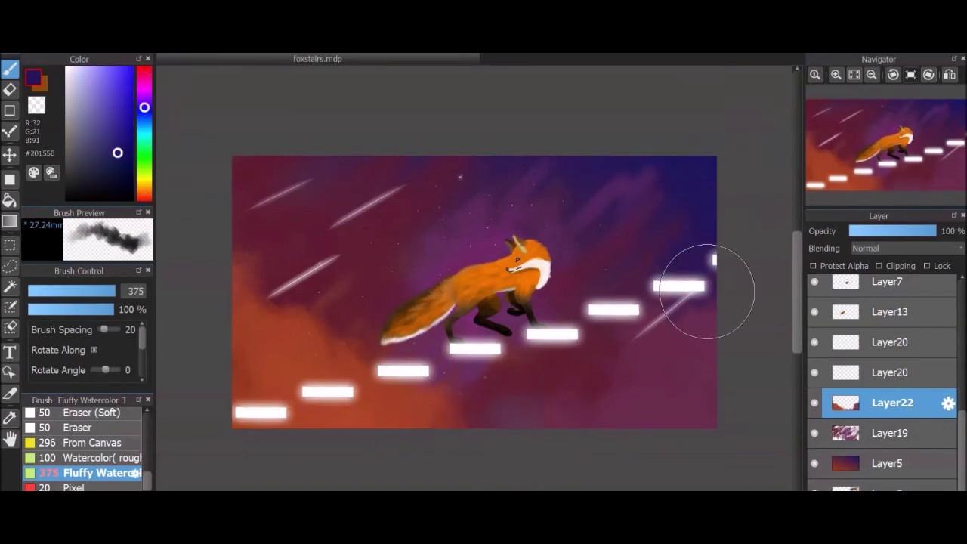
# Paint mauve #7D3E61 and deep blue #1C1348 clouds on the sky's right side with Fluffy Watercolor at sizes 87 and 133.
pyautogui.keyDown('alt'); pyautogui.click(628, 339); pyautogui.keyUp('alt')
pyautogui.press('[')
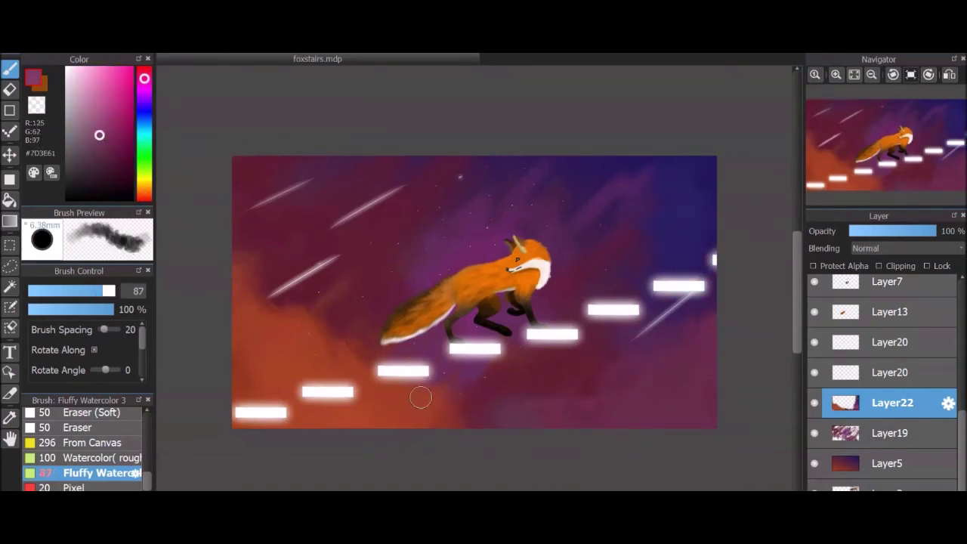
pyautogui.keyDown('alt'); pyautogui.click(605, 207); pyautogui.keyUp('alt')
pyautogui.moveTo(653, 174); pyautogui.dragTo(582, 377)
pyautogui.keyDown('alt'); pyautogui.click(302, 164); pyautogui.keyUp('alt')
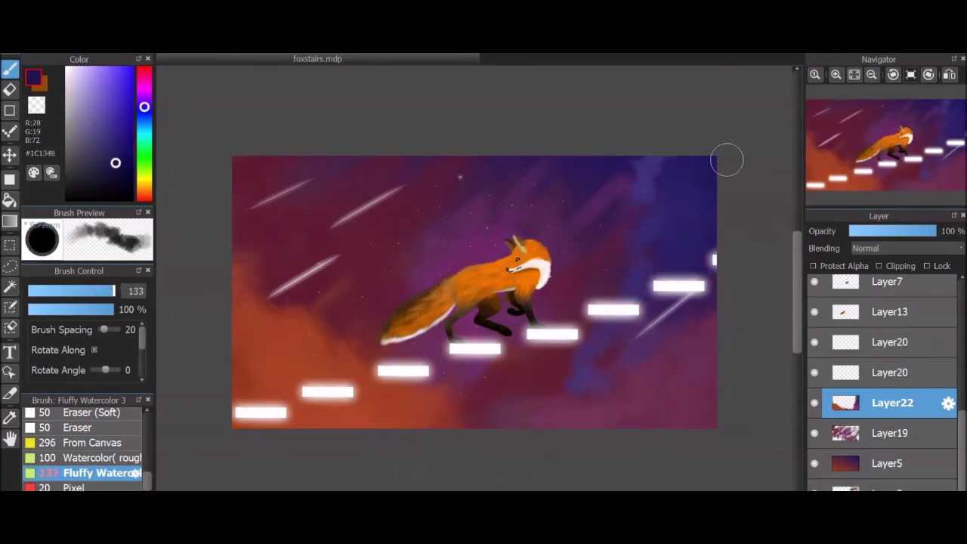
# Blend the cloud edges with sampled #6F3052 and brighten the lower-left clouds with orange #CC5A3F using Fluffy Watercolor at size 234.
pyautogui.keyDown('alt'); pyautogui.click(597, 397); pyautogui.keyUp('alt')
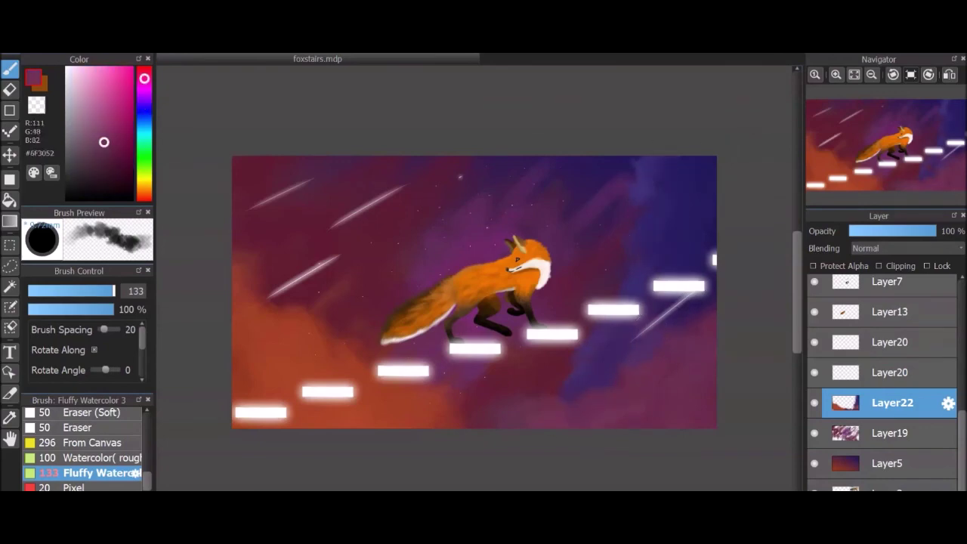
pyautogui.press('[')
pyautogui.keyDown('alt'); pyautogui.click(427, 419); pyautogui.keyUp('alt')
pyautogui.press(']')
pyautogui.keyDown('alt'); pyautogui.click(233, 259); pyautogui.keyUp('alt')
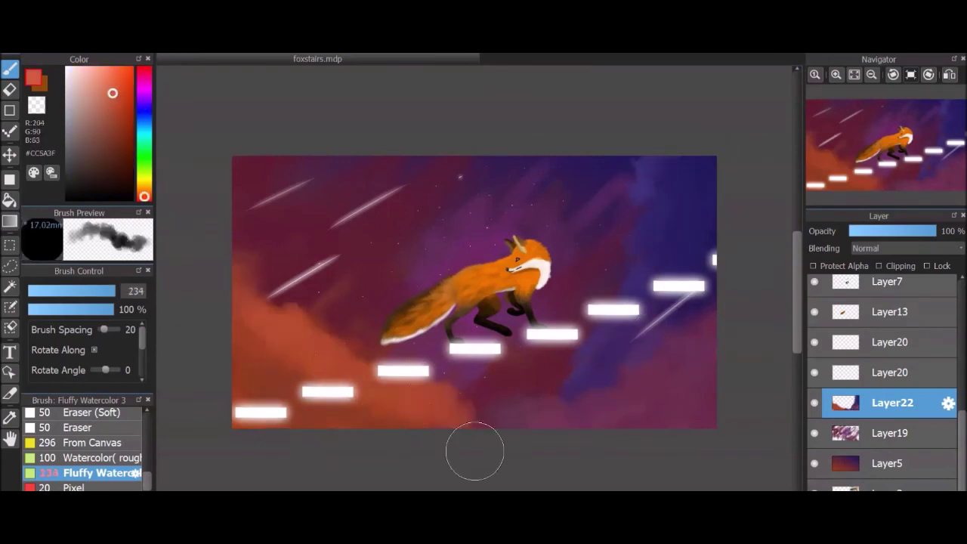
pyautogui.scroll(1, 475, 443)
pyautogui.scroll(2, 884, 378)
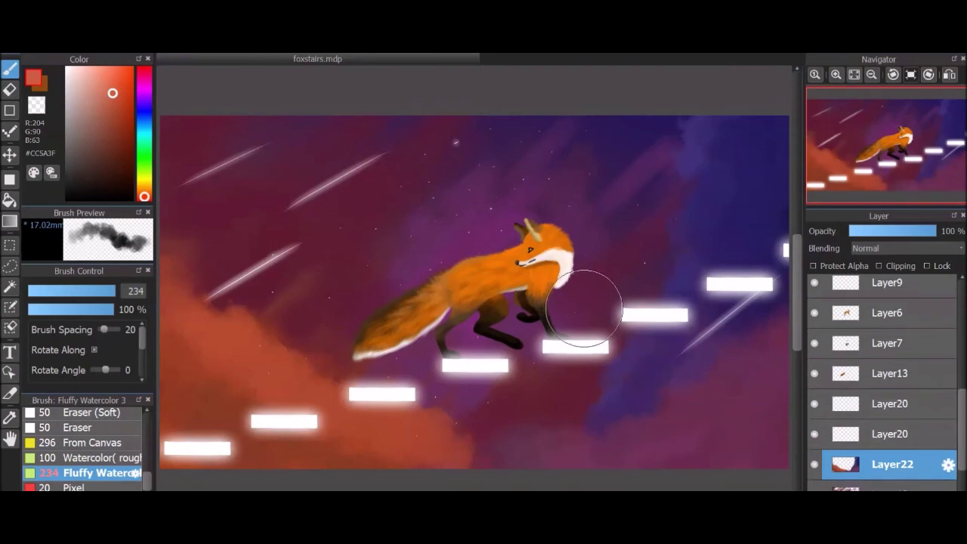
# Paste the black image as a new layer, scale it over the canvas at 9% opacity and place it directly below Layer22.
pyautogui.hotkey('ctrl', 'v')
pyautogui.scroll(-3, 584, 307)
pyautogui.hotkey('ctrl', 't')
pyautogui.moveTo(785, 441); pyautogui.dragTo(570, 319)
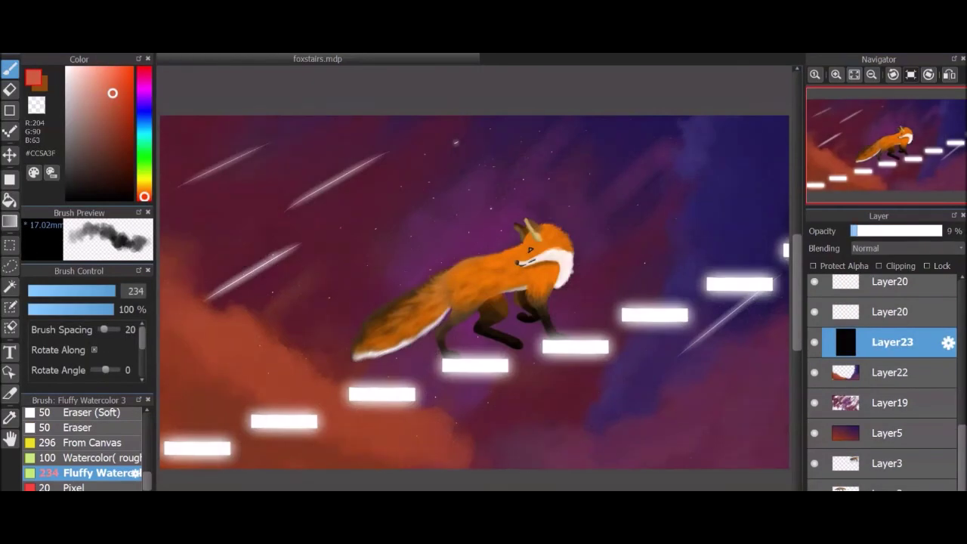
pyautogui.hotkey('ctrl', '[')
pyautogui.hotkey('ctrl', '[')
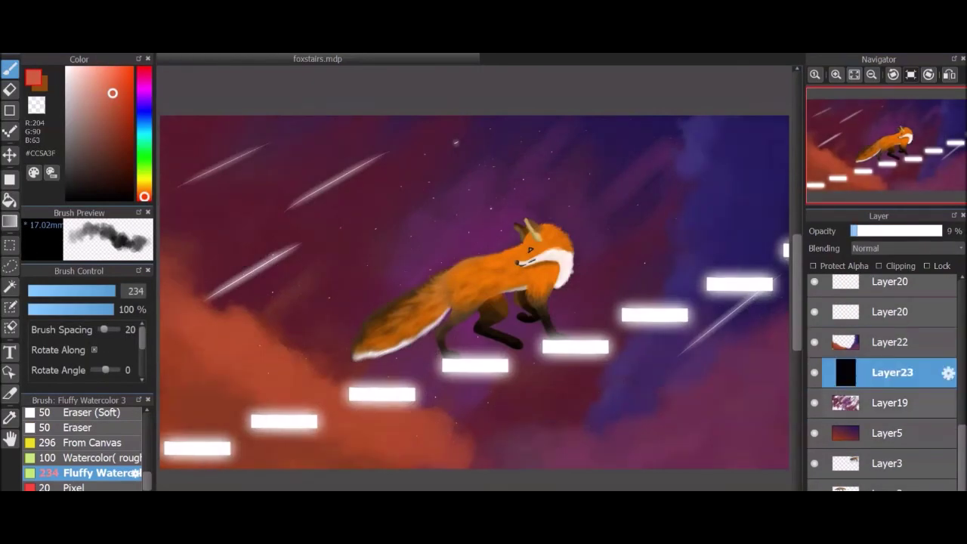
# Duplicate Layer23 to either side of Layer19, merge the upper 3% copy into Layer19 and set the lower one to 8% opacity.
pyautogui.hotkey('ctrl', 'j')
pyautogui.hotkey('ctrl', ']')
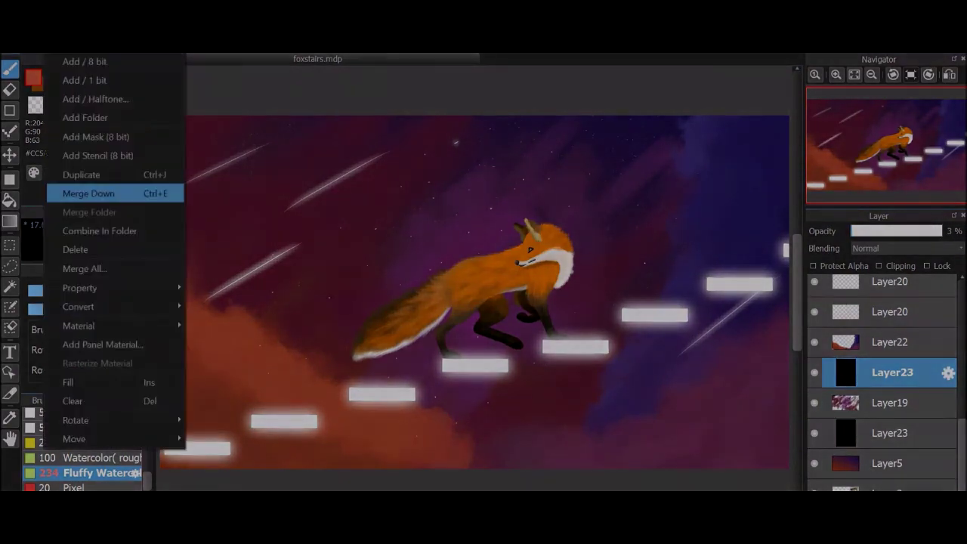
pyautogui.hotkey('ctrl', 'e')
pyautogui.click(889, 401)
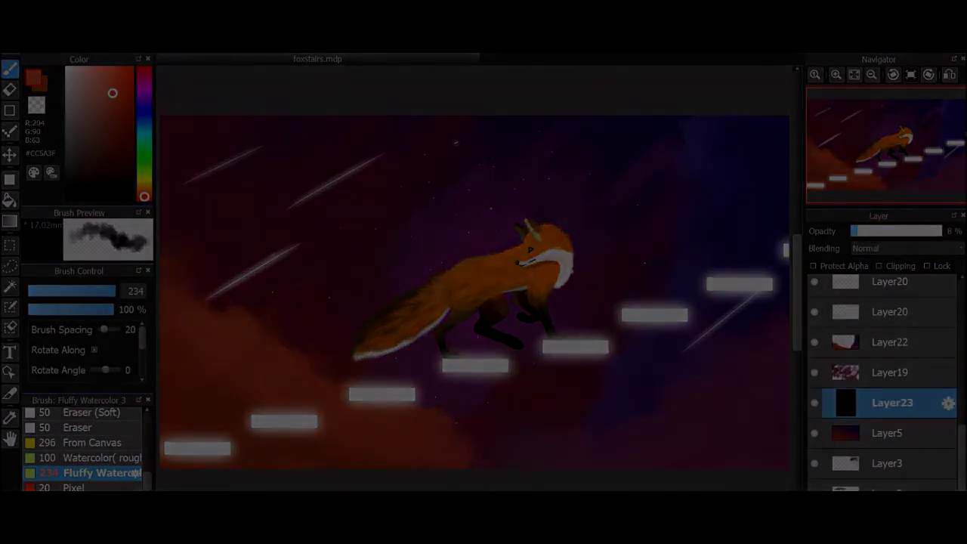